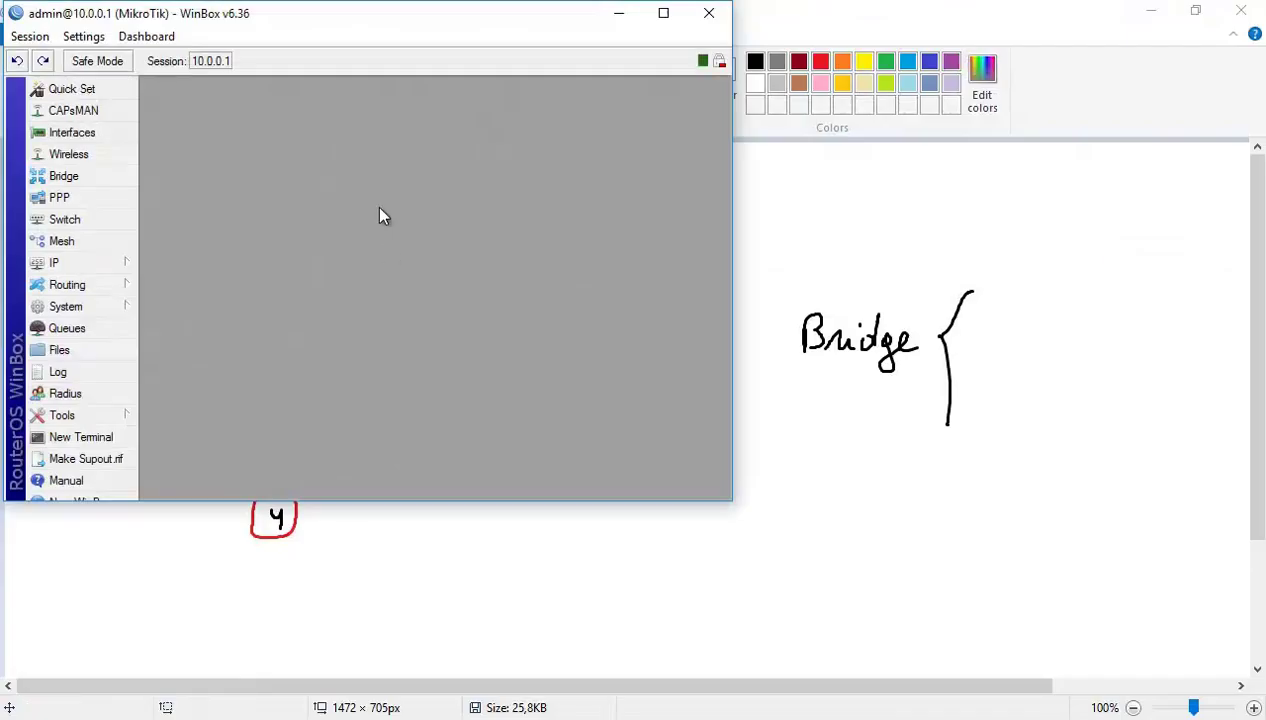
# - Maximize the WinBox session window for the router at 10.0.0.1
pyautogui.click(661, 11)
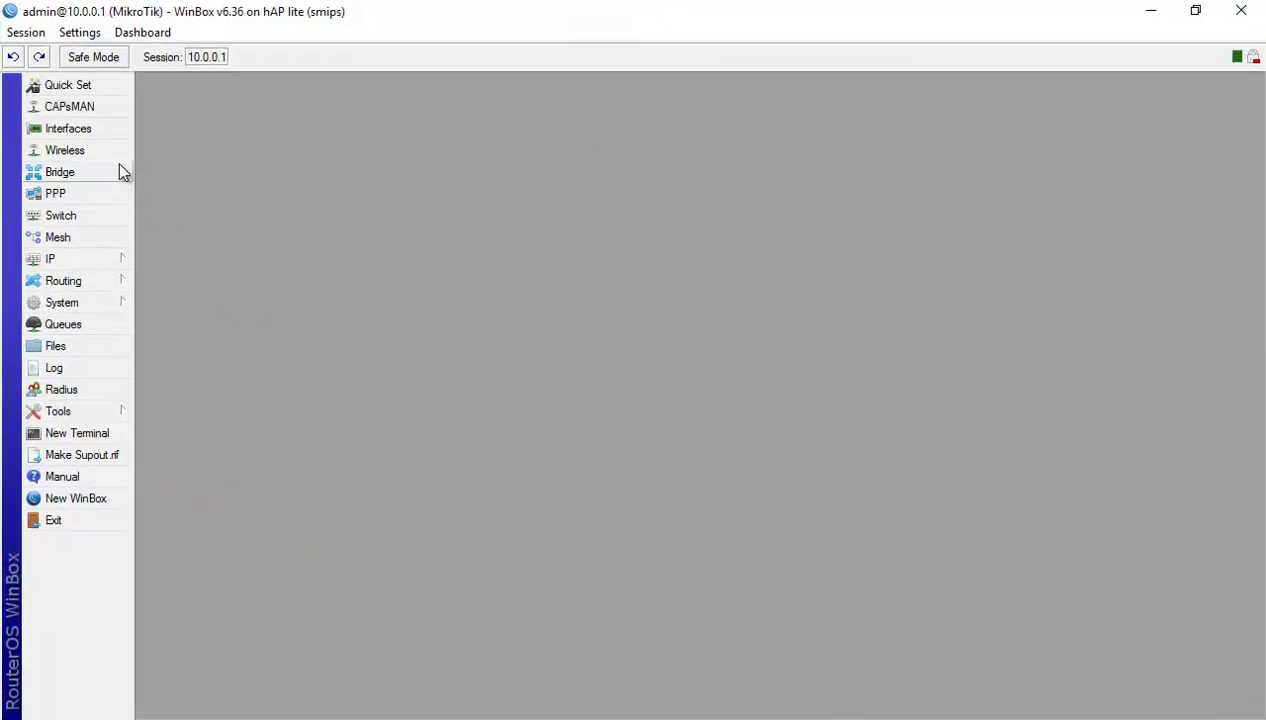
# - In Interfaces, check ether1, then set ether2's master port to ether1
pyautogui.click(101, 132)
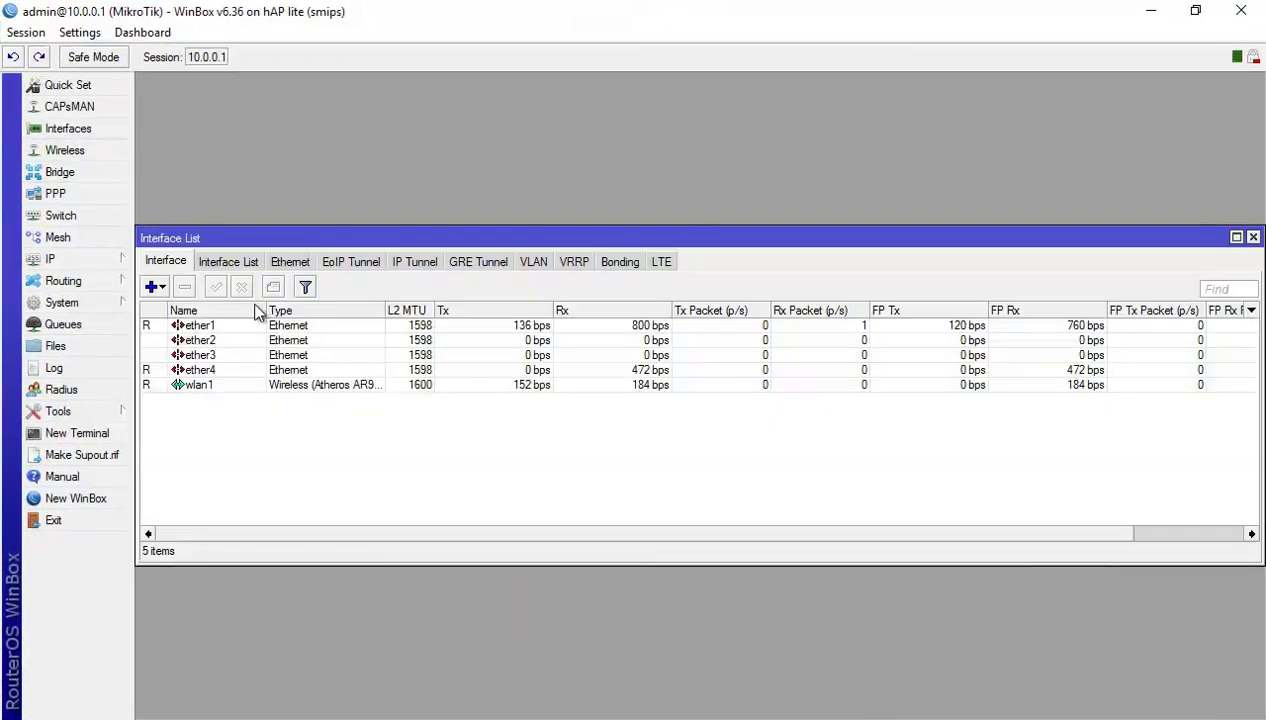
pyautogui.doubleClick(215, 325)
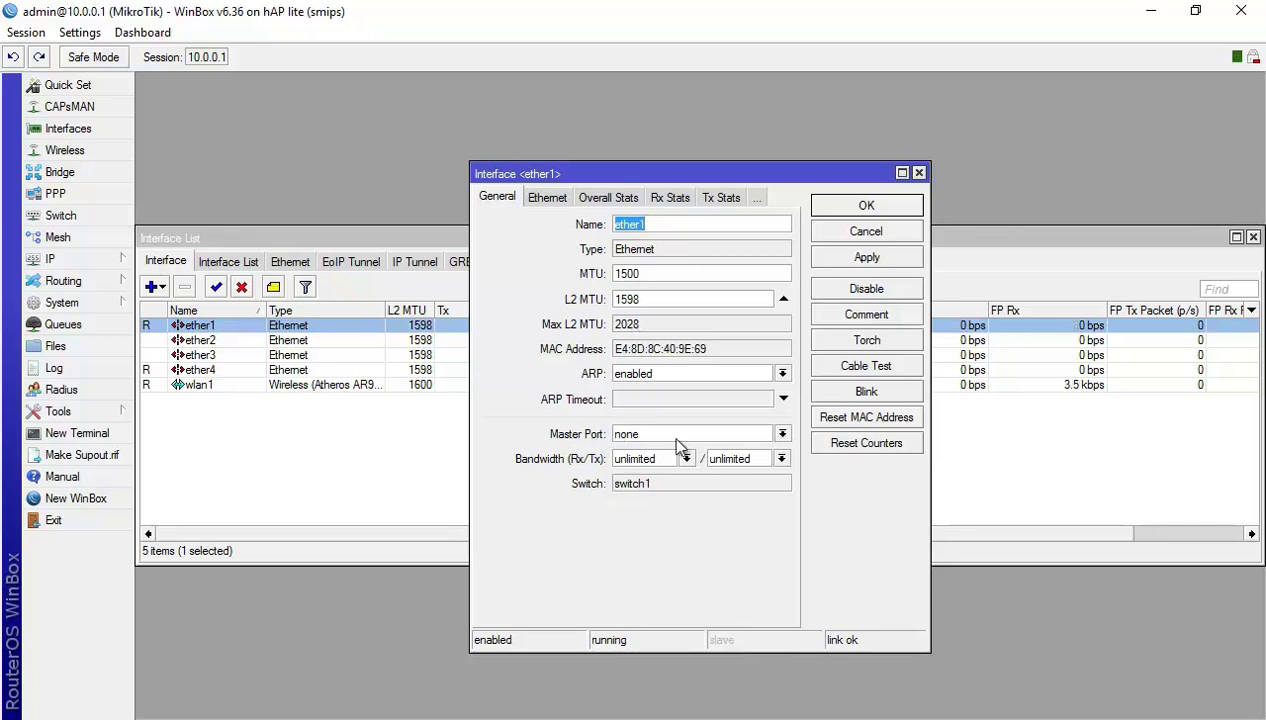
pyautogui.press('Escape')
pyautogui.doubleClick(200, 340)
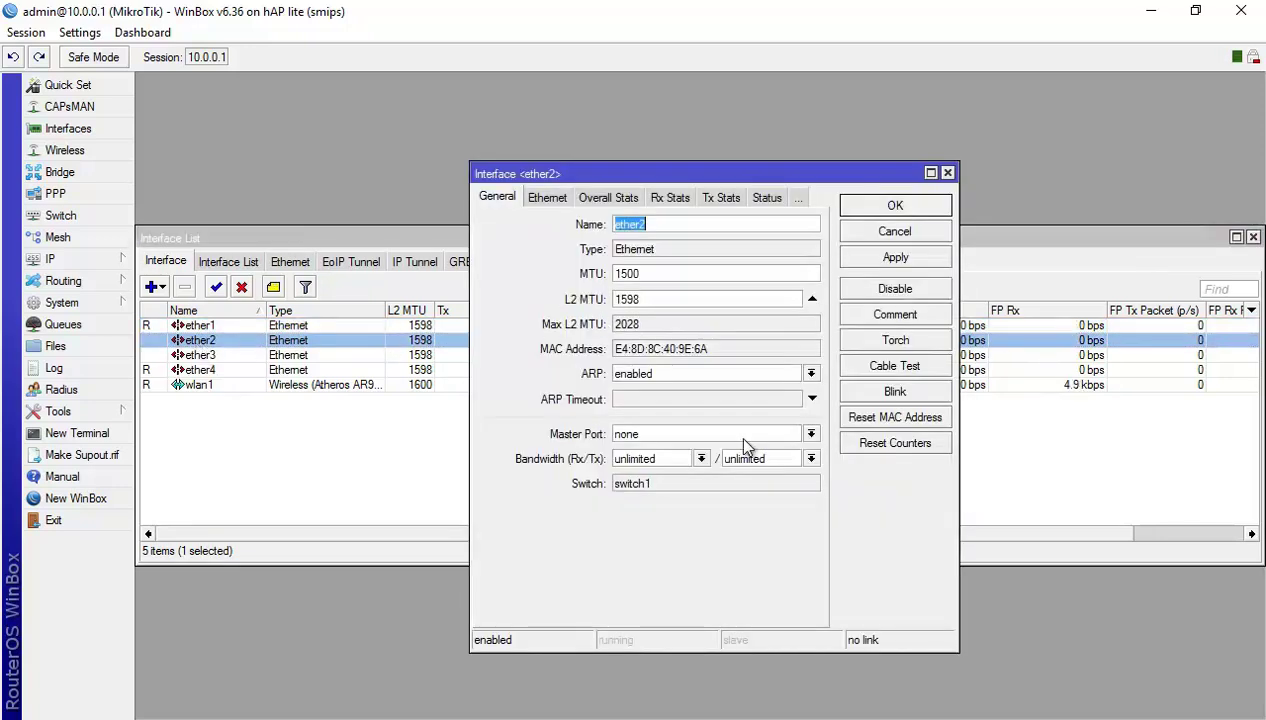
pyautogui.click(811, 434)
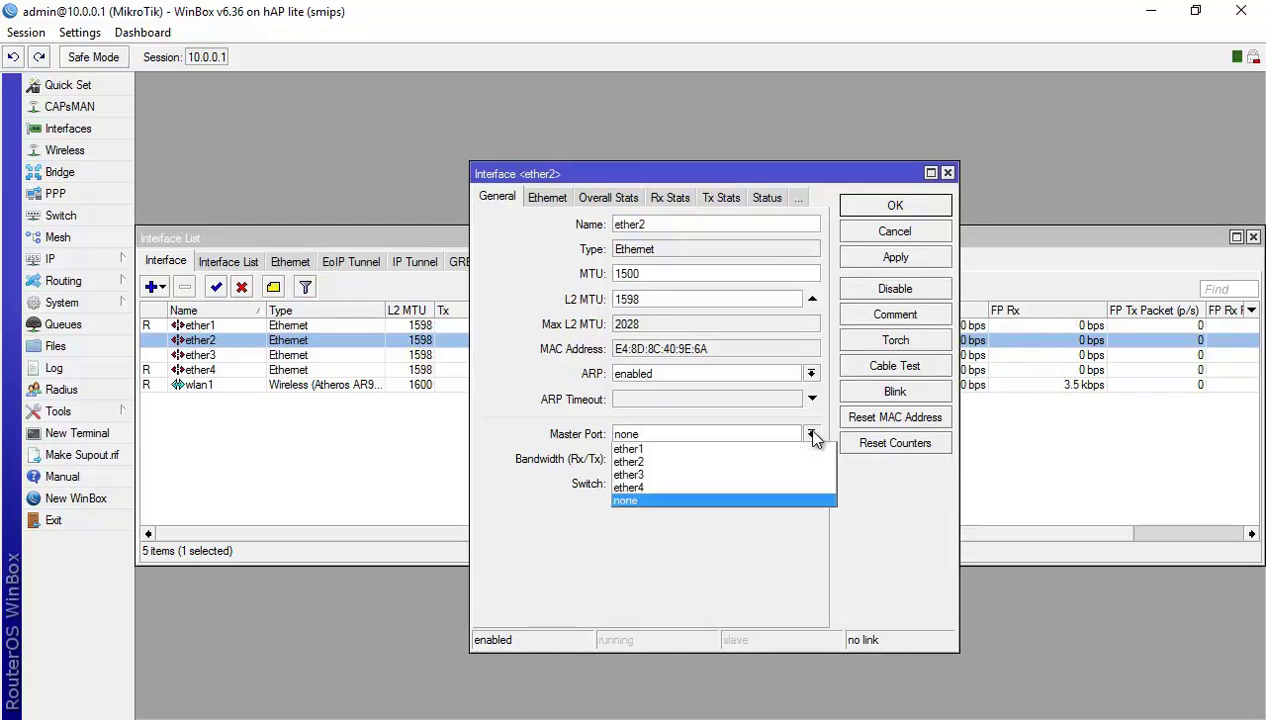
pyautogui.click(786, 450)
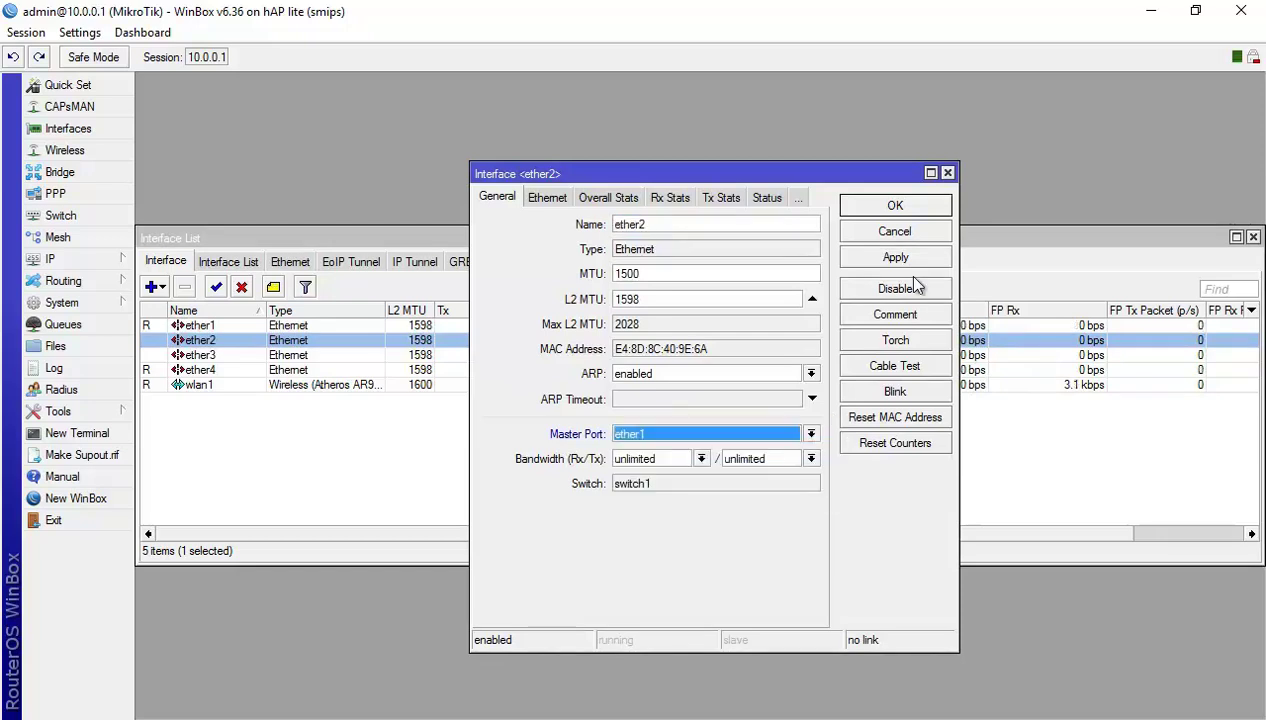
pyautogui.click(895, 207)
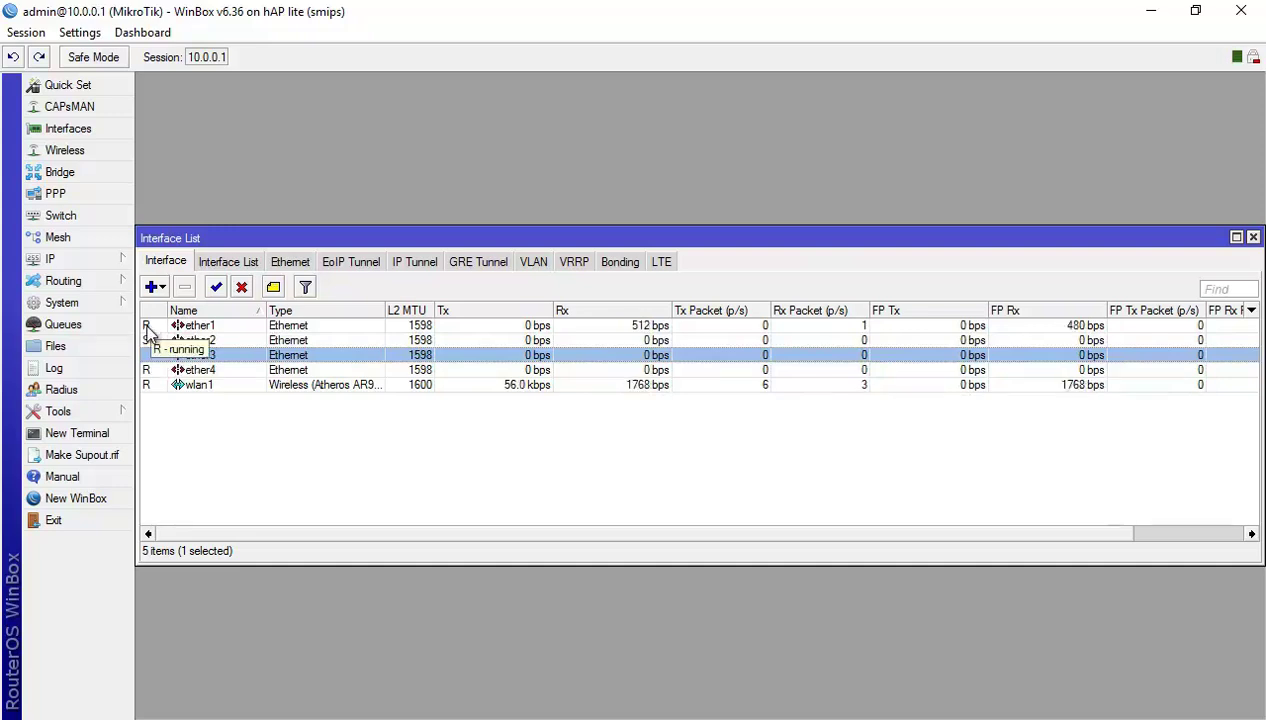
# - Set ether1 as the master port for ether3 and ether4
pyautogui.doubleClick(214, 357)
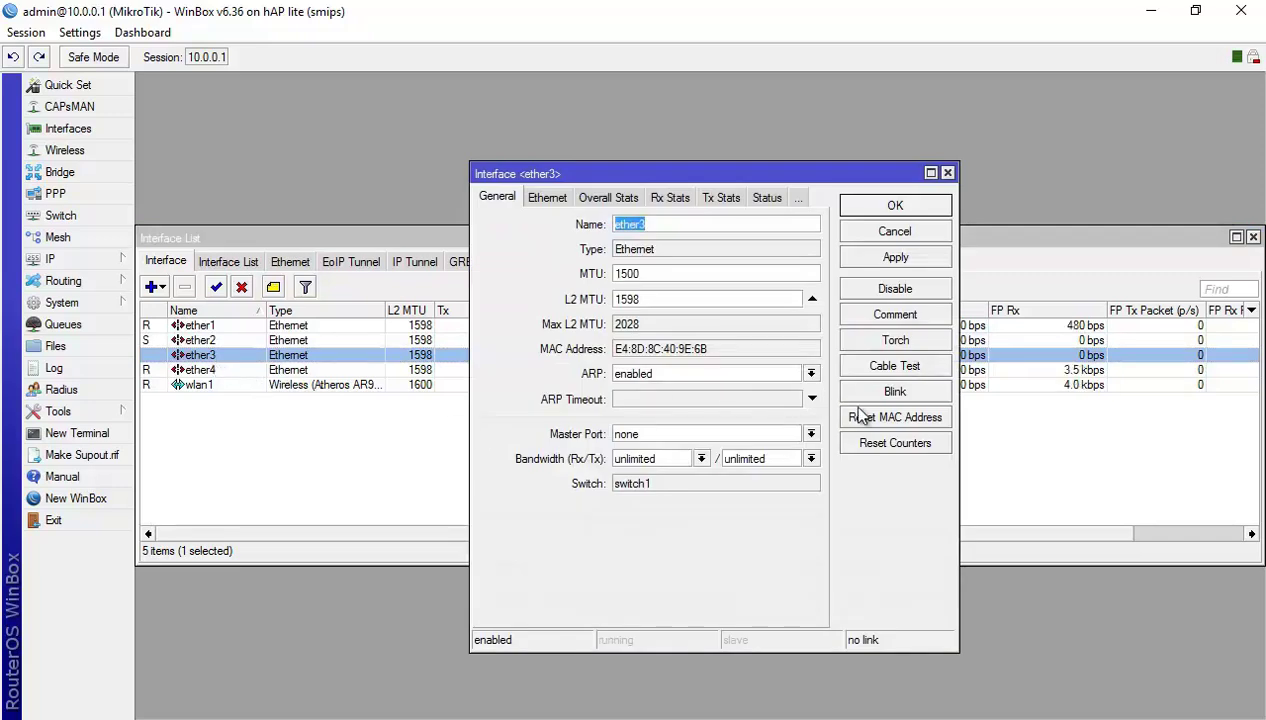
pyautogui.click(812, 435)
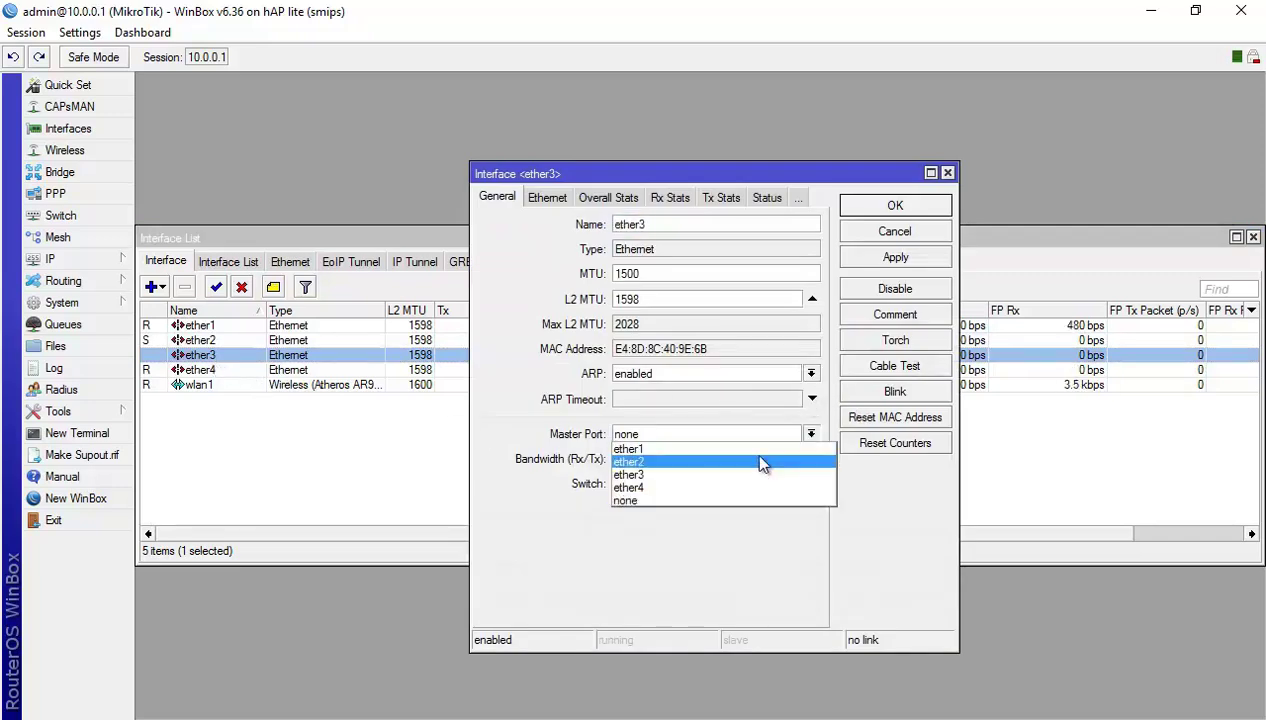
pyautogui.click(757, 460)
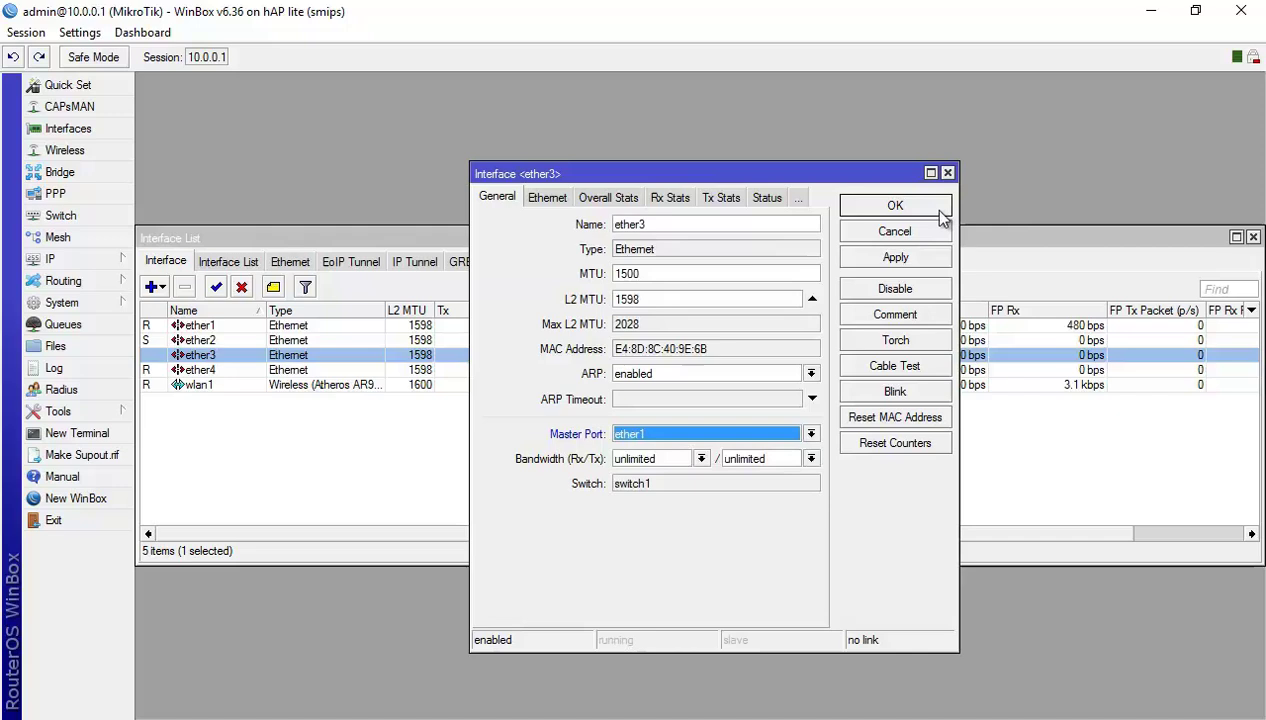
pyautogui.click(941, 210)
pyautogui.doubleClick(220, 370)
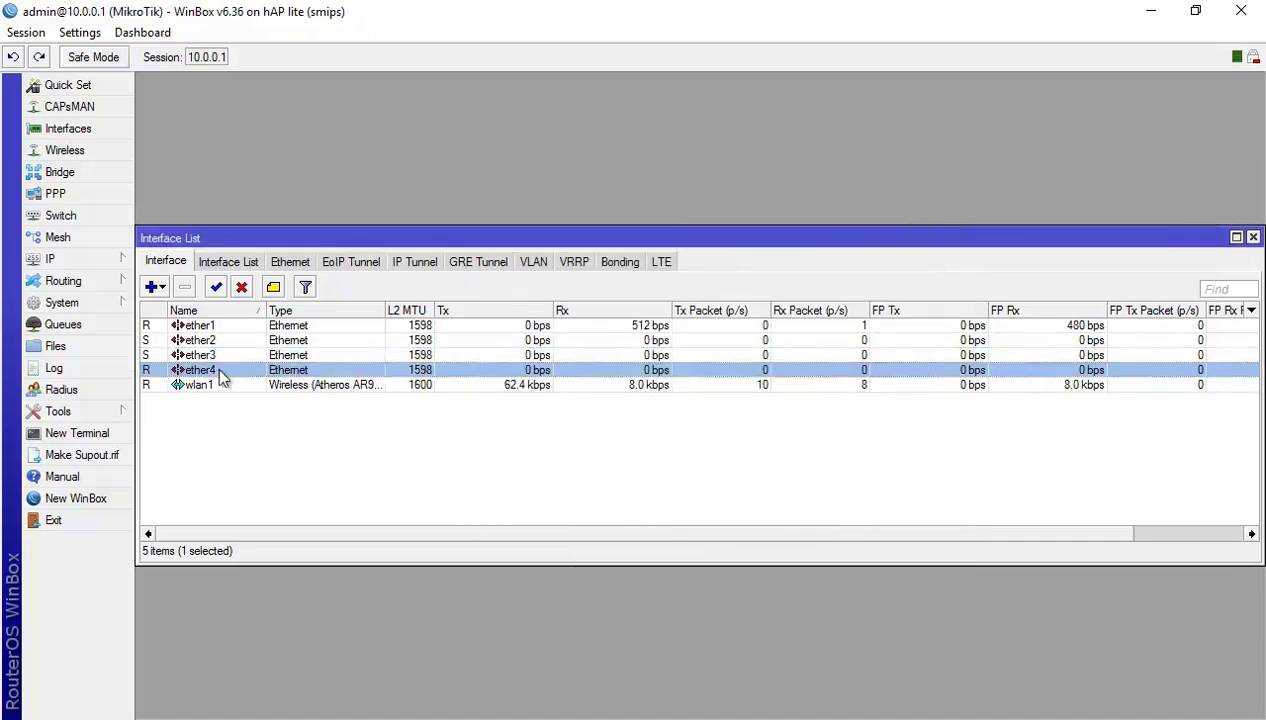
pyautogui.click(808, 438)
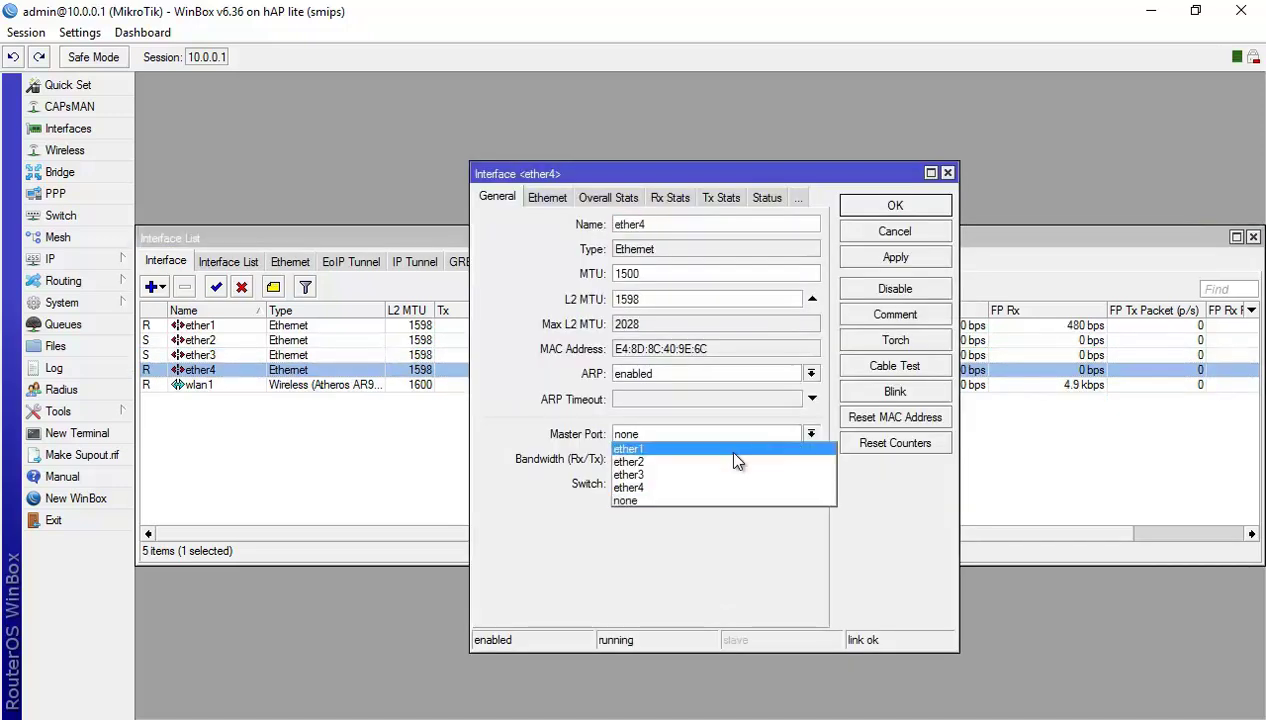
pyautogui.click(725, 449)
pyautogui.click(918, 210)
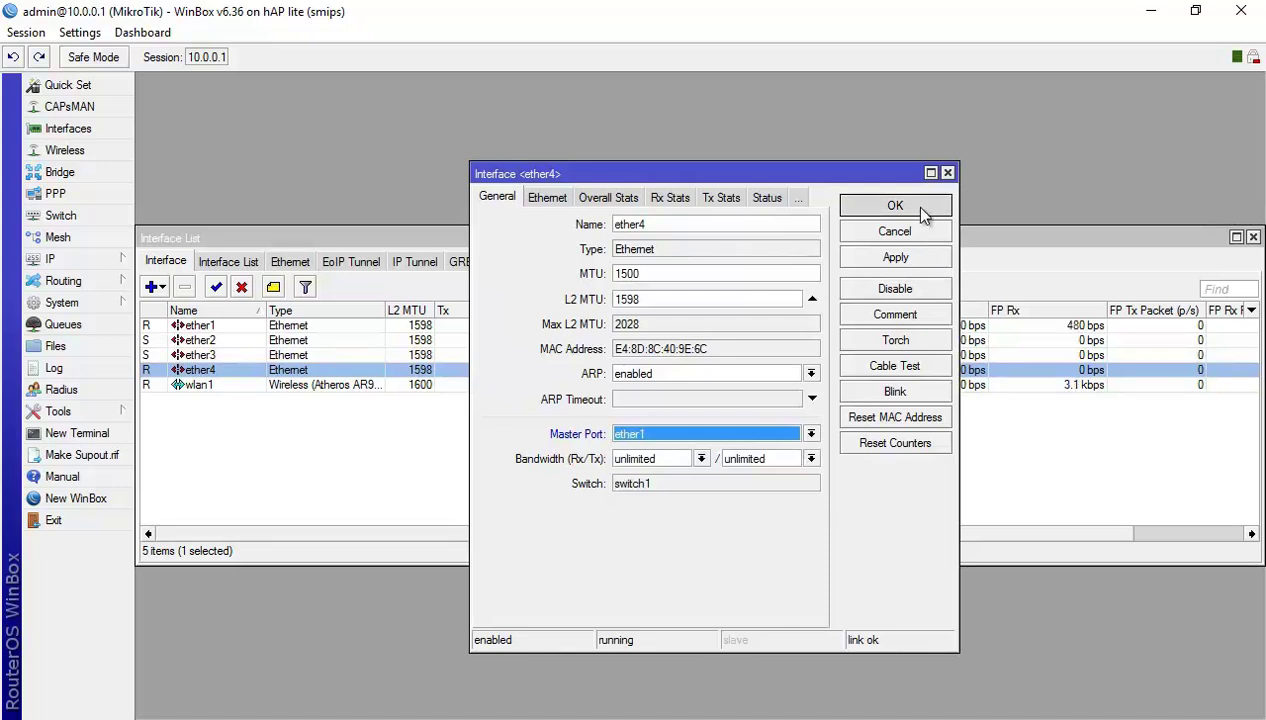
# - On the LAB 3 slide, tick the Eth1 master-port step in red ink
pyautogui.hotkey('alt', 'Tab')
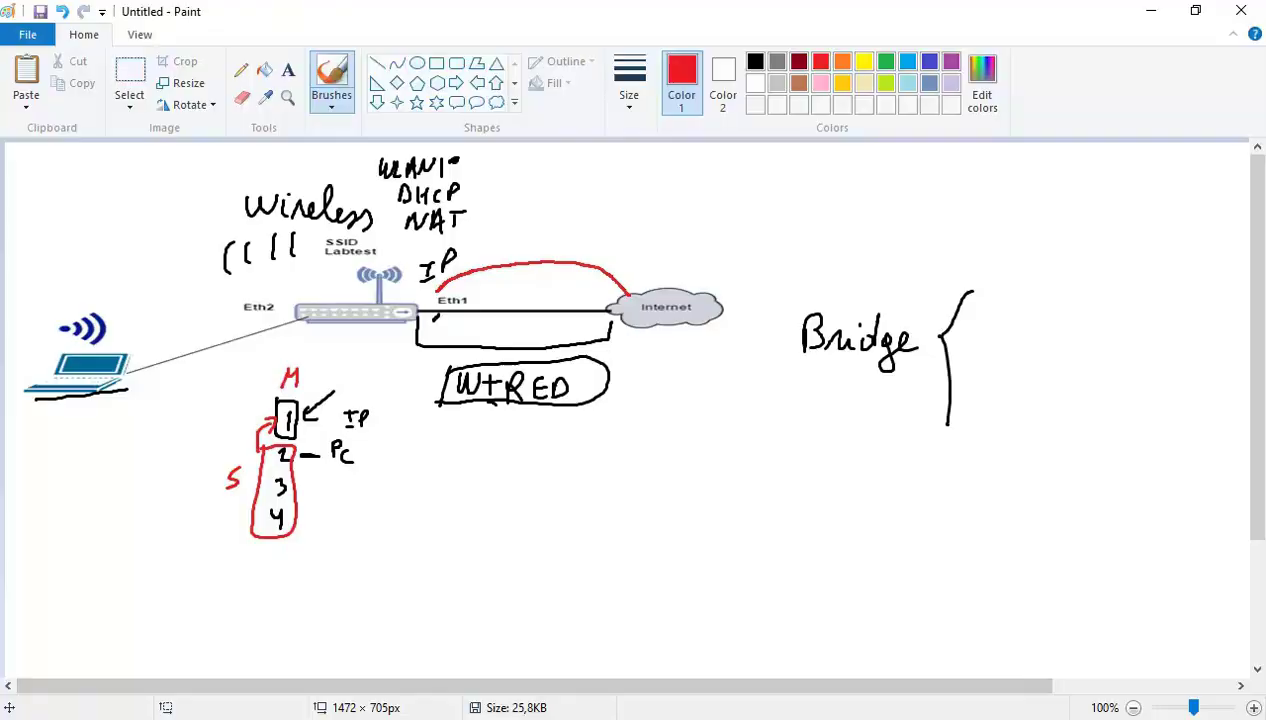
pyautogui.hotkey('alt', 'Tab')
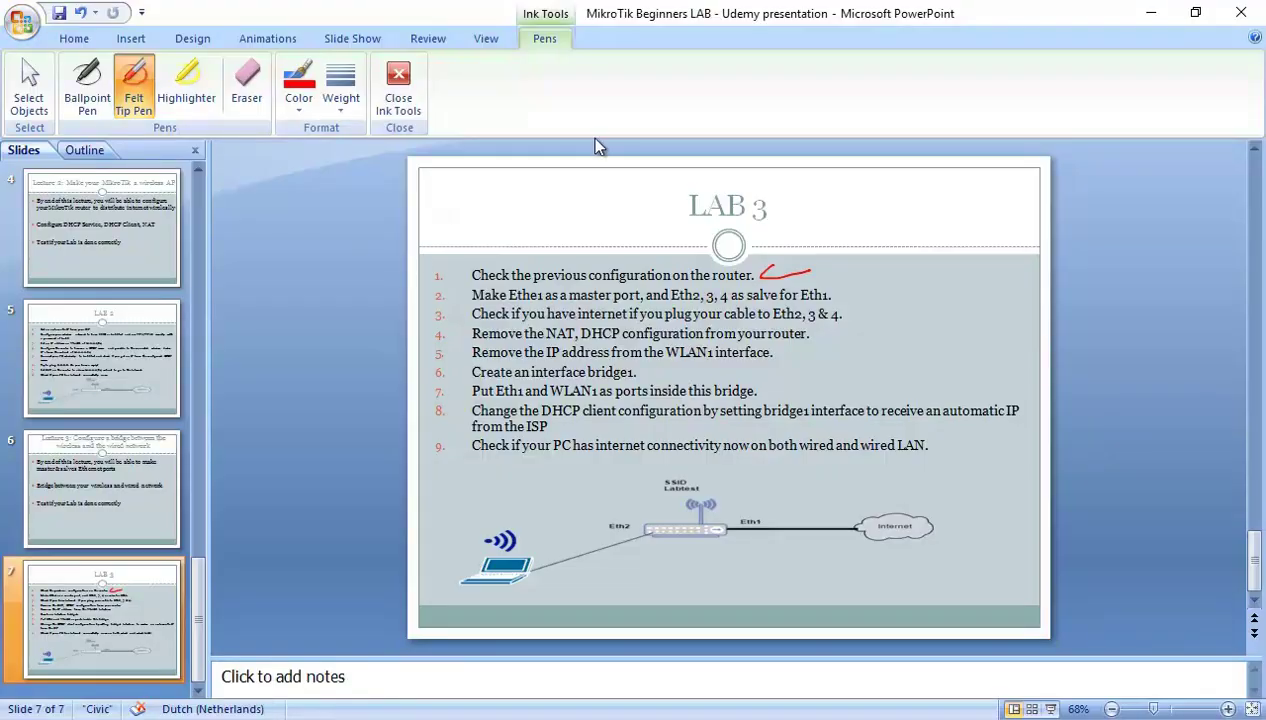
pyautogui.moveTo(839, 298); pyautogui.dragTo(857, 292)
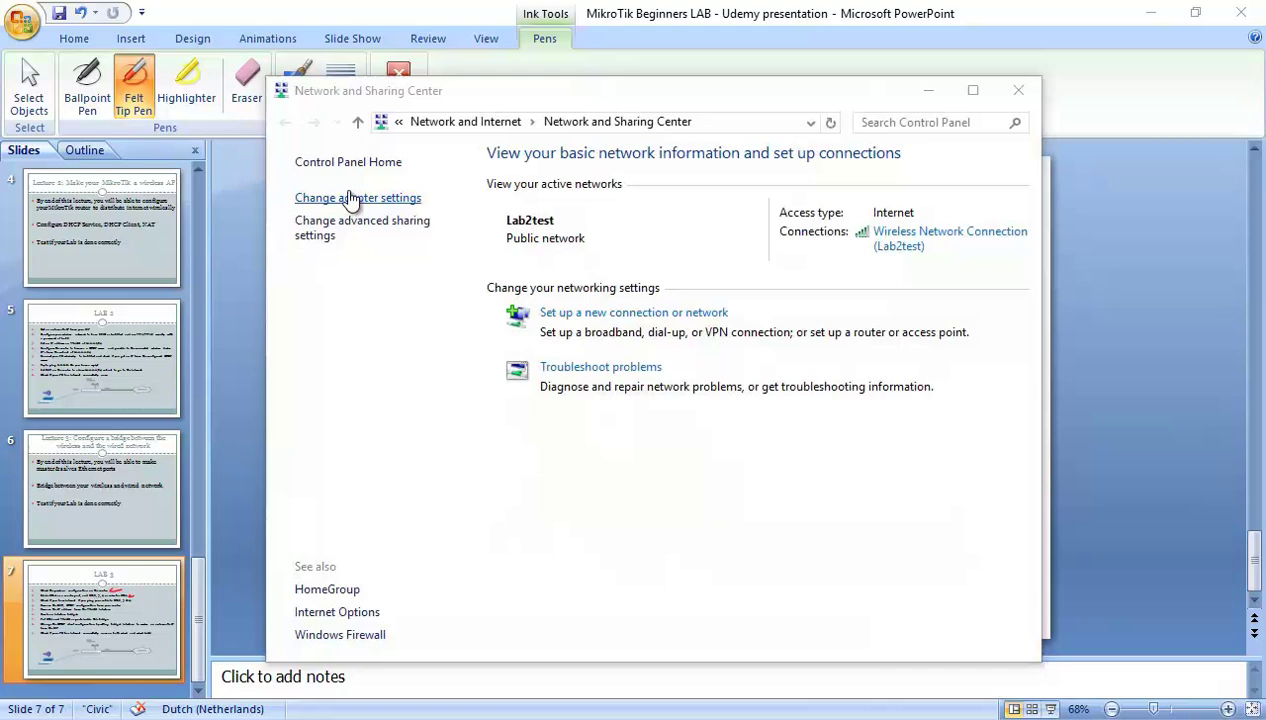
# - Disable Wireless Network Connection and enable the wired Local Area Connection
pyautogui.click(345, 200)
pyautogui.click(385, 285)
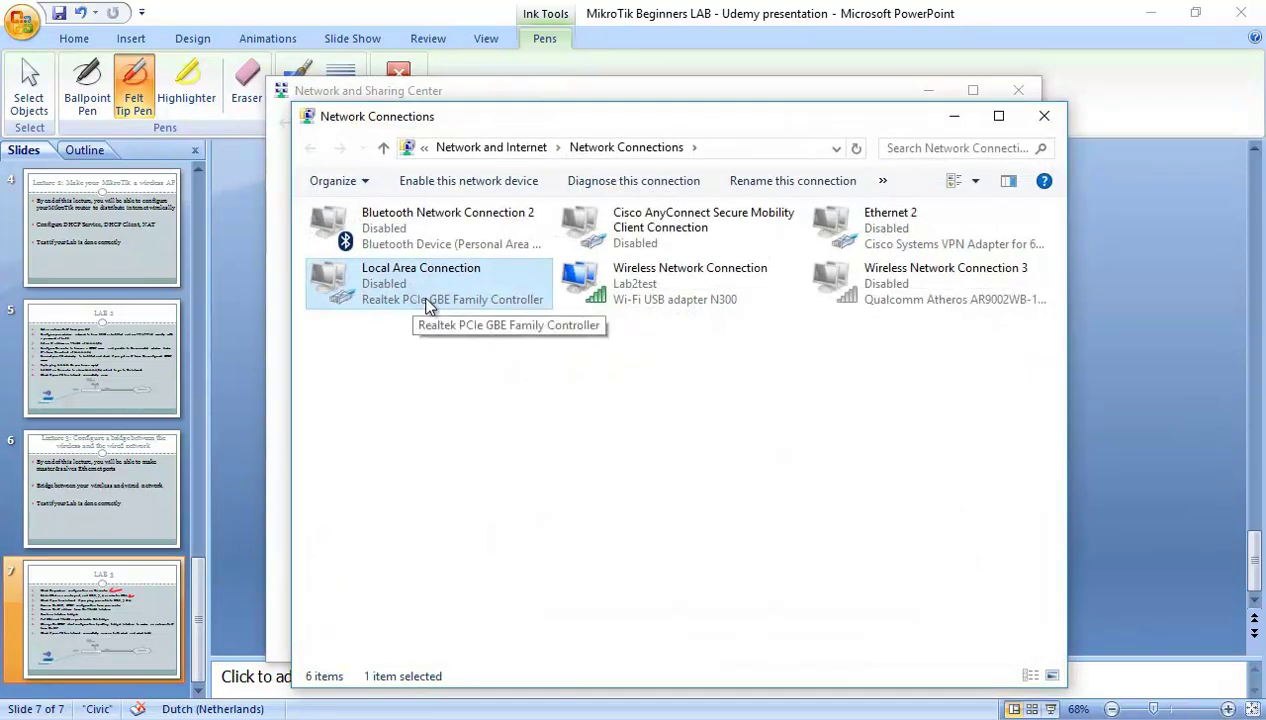
pyautogui.rightClick(599, 281)
pyautogui.click(558, 290)
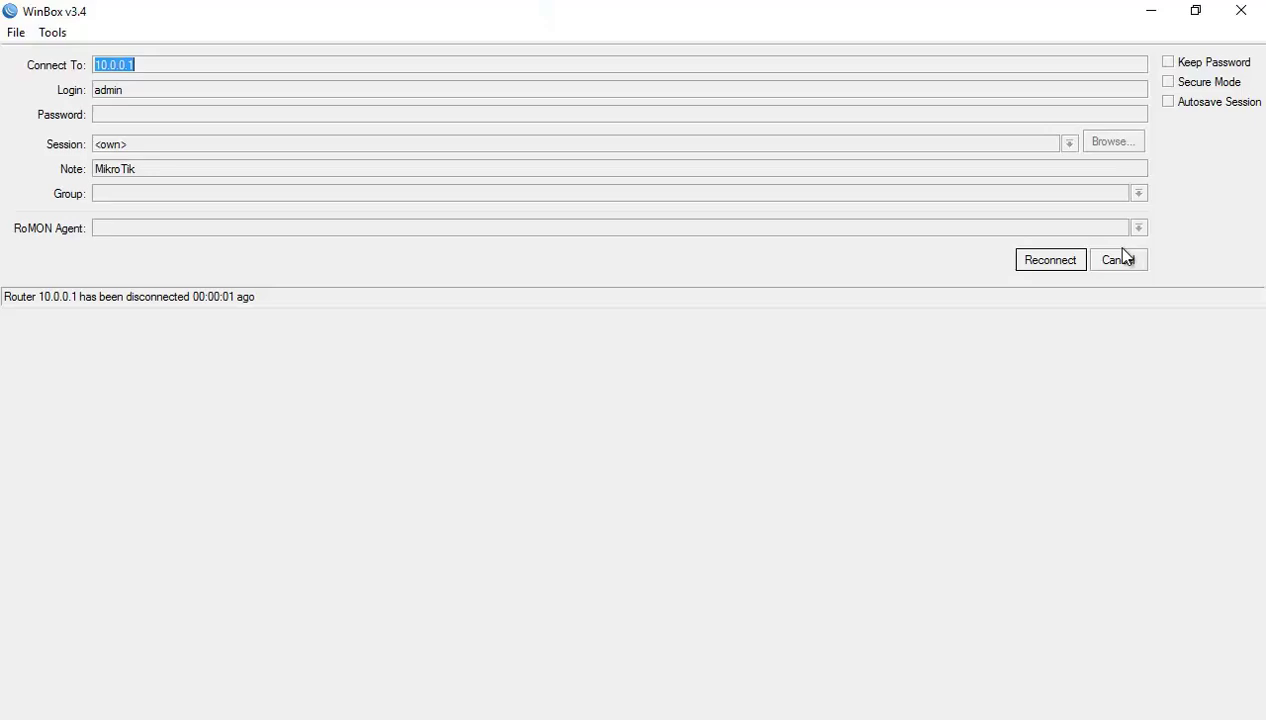
pyautogui.click(1118, 259)
pyautogui.click(1150, 11)
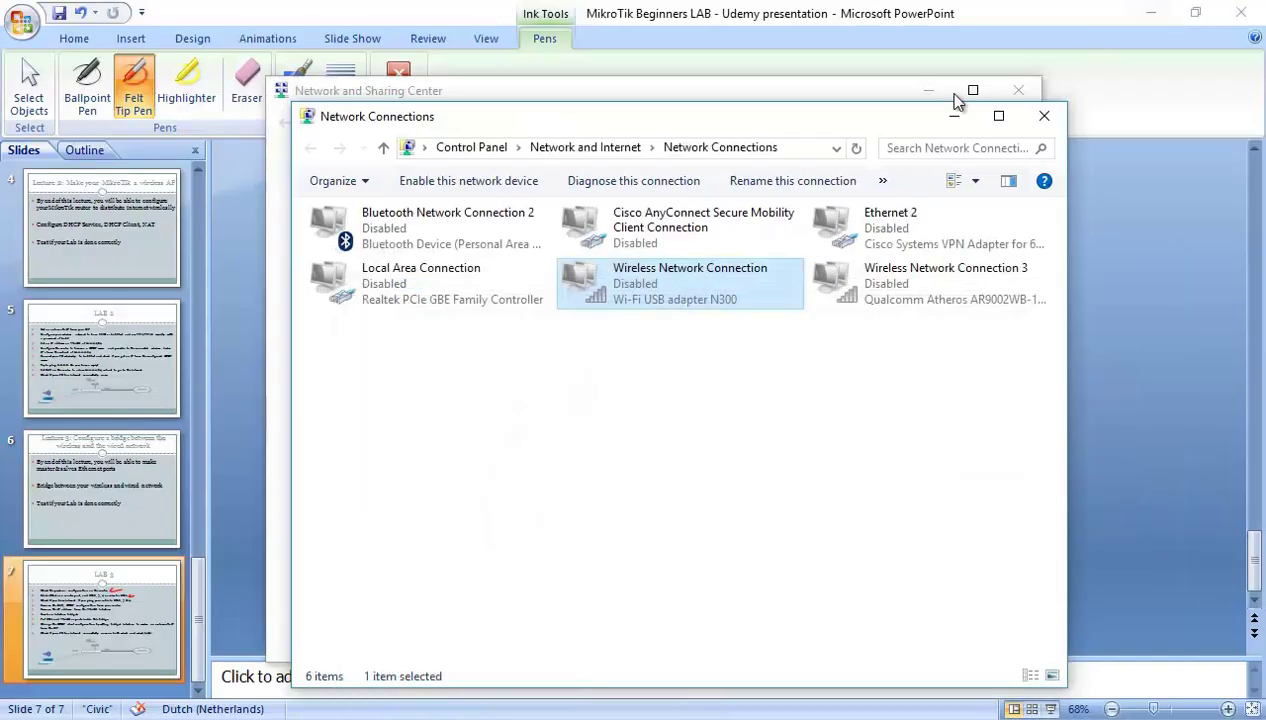
pyautogui.rightClick(446, 278)
pyautogui.click(413, 293)
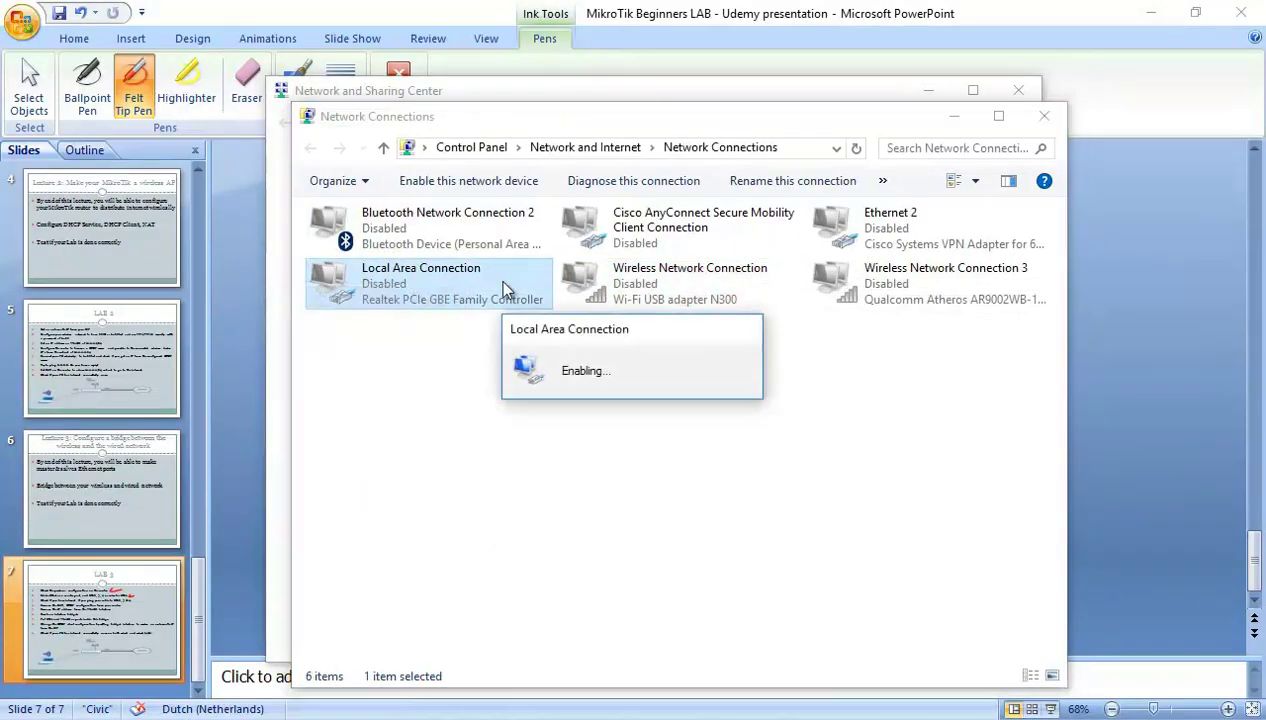
# - Set Local Area Connection's IPv4 to obtain the IP address and DNS servers automatically
pyautogui.rightClick(413, 285)
pyautogui.click(375, 466)
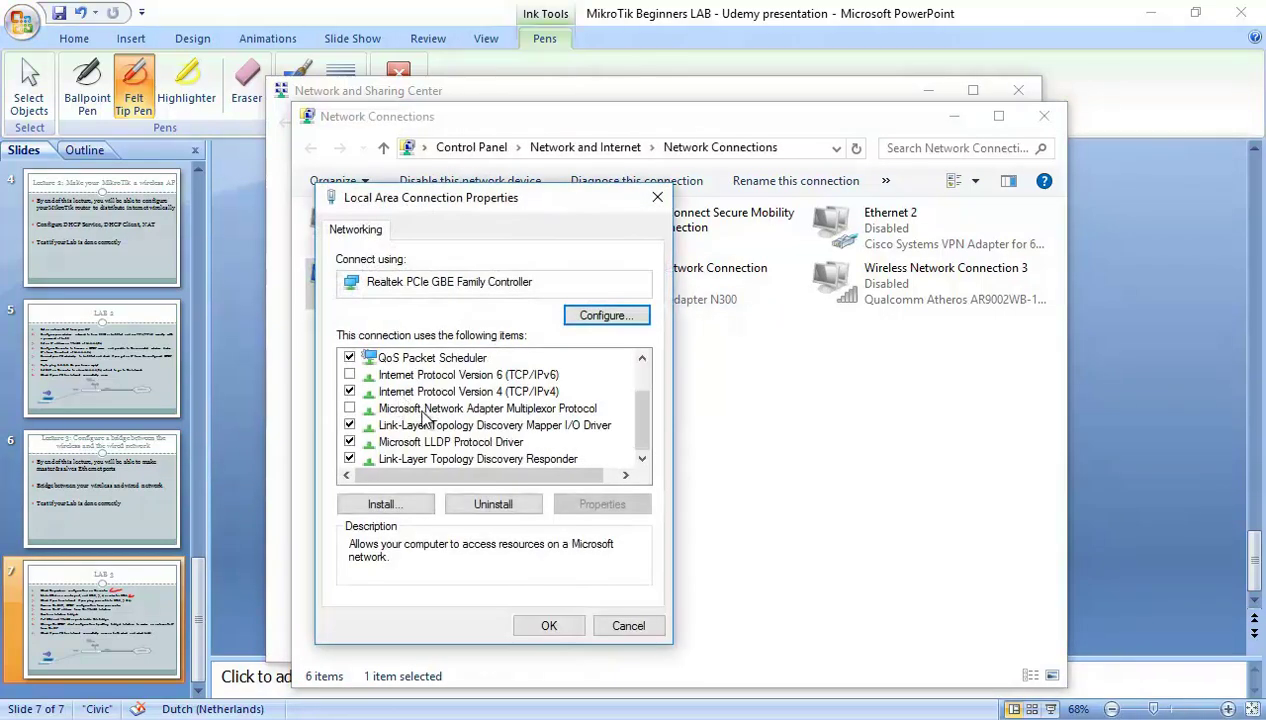
pyautogui.click(462, 375)
pyautogui.doubleClick(460, 391)
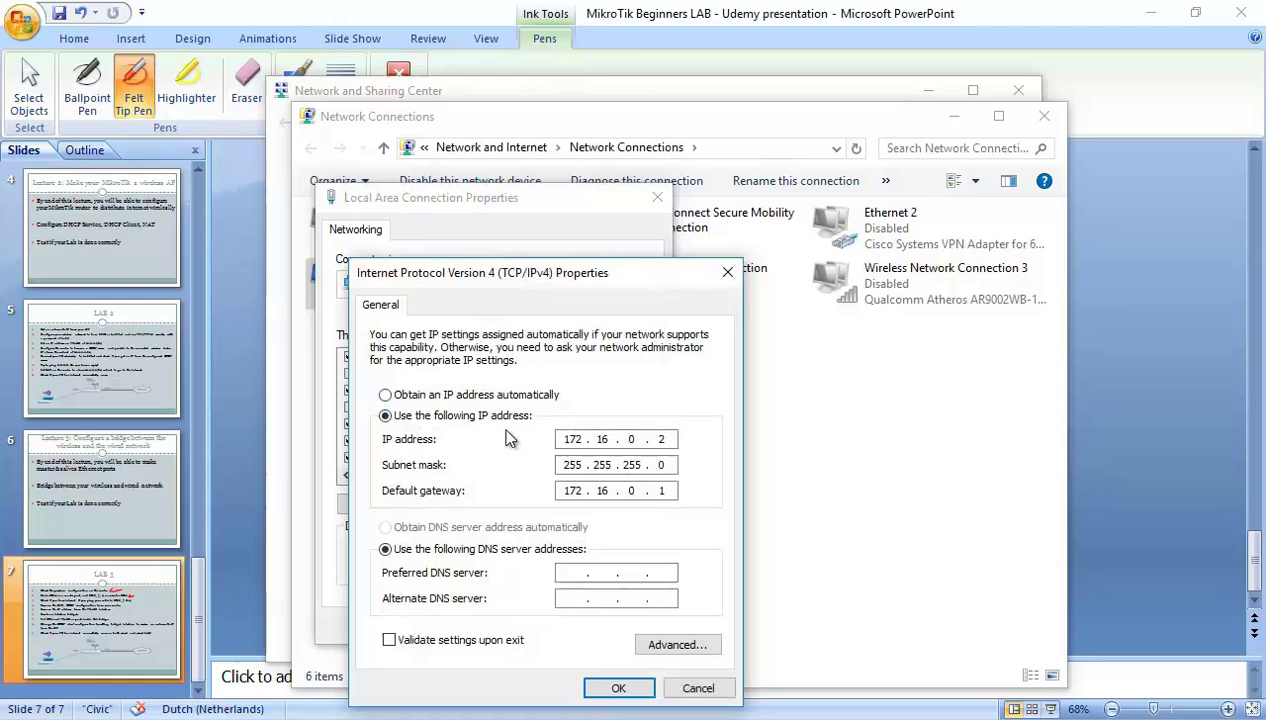
pyautogui.click(412, 395)
pyautogui.click(415, 527)
pyautogui.click(617, 688)
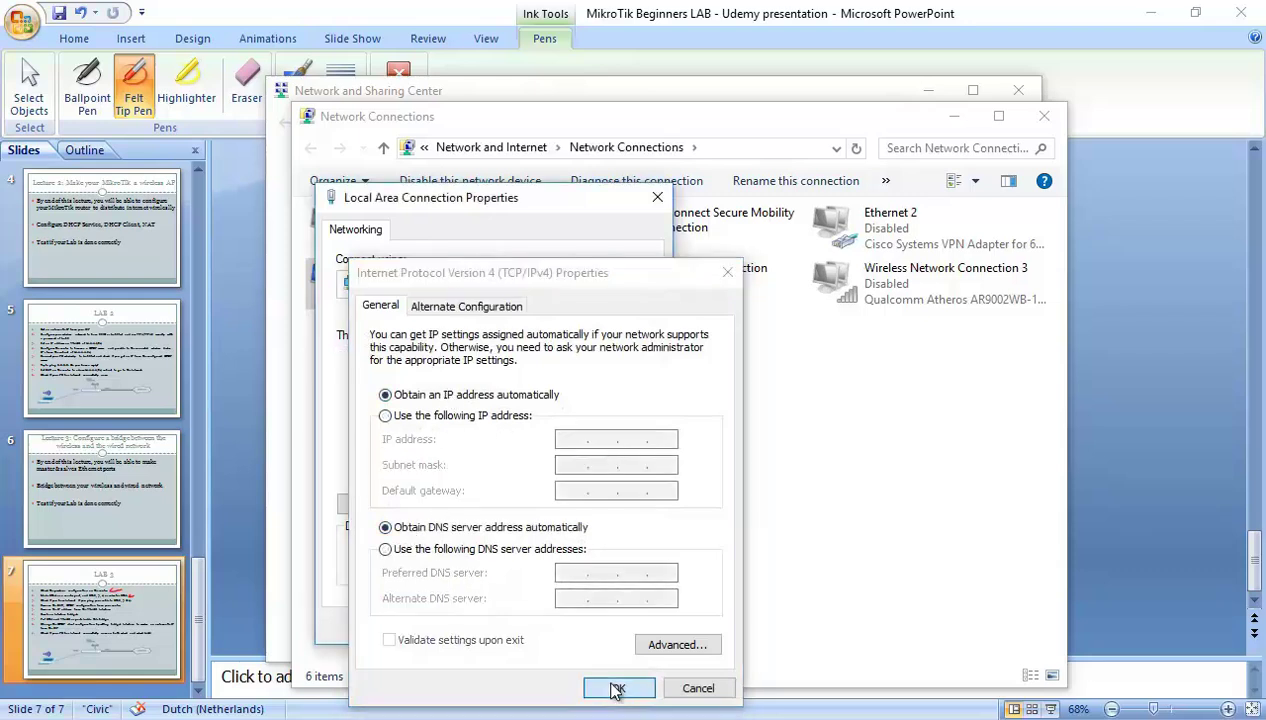
pyautogui.click(545, 624)
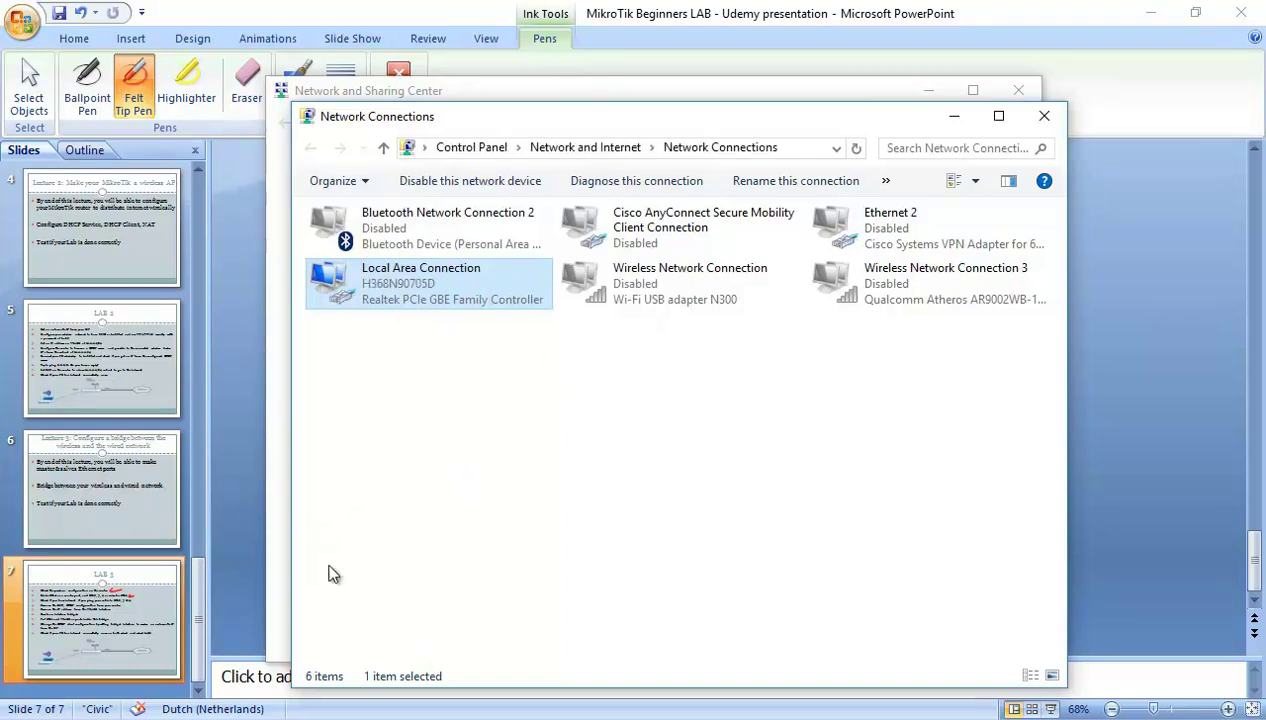
# - Launch Command Prompt and run ipconfig to check the PC's address
pyautogui.press('super')
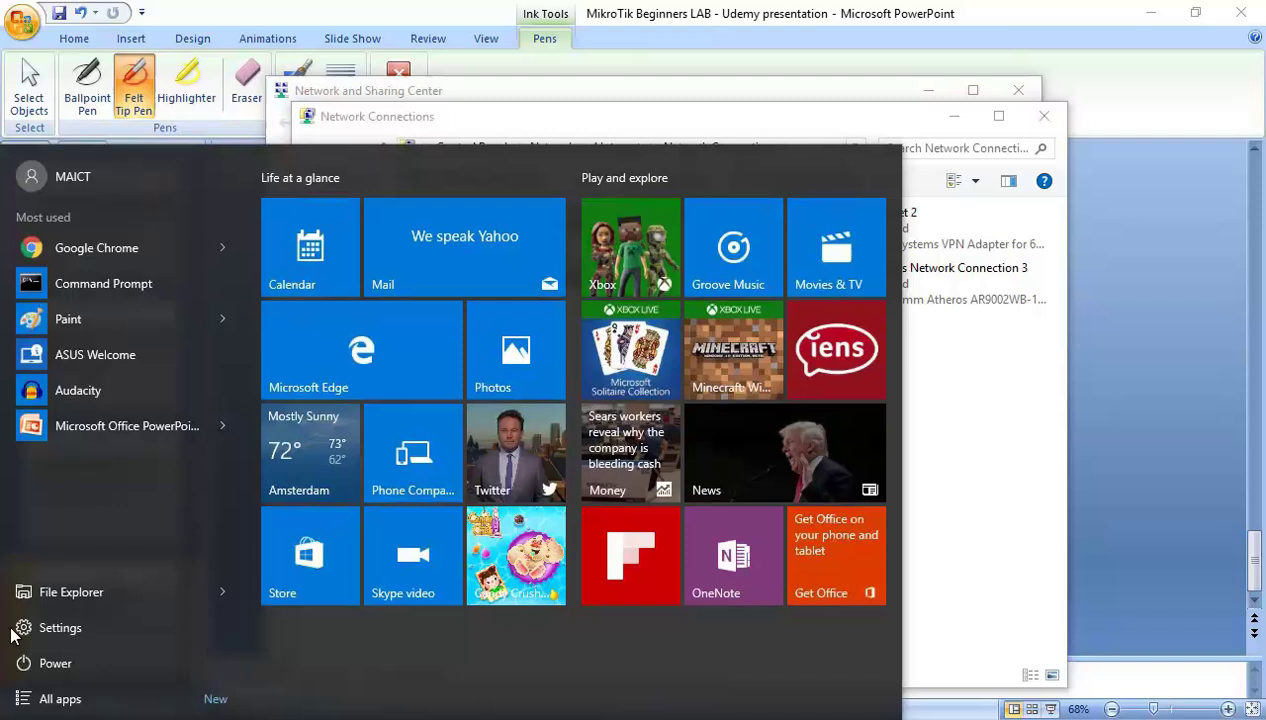
pyautogui.write('cmd')
pyautogui.press('Return')
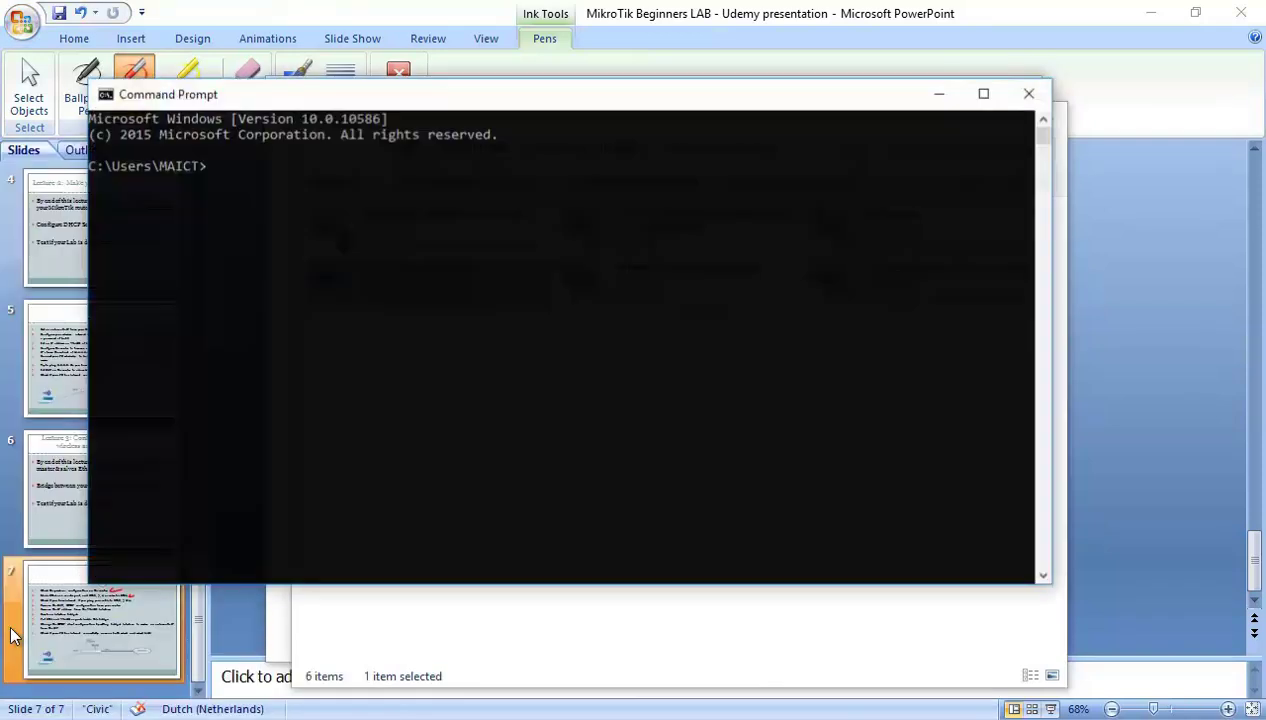
pyautogui.write('ipconfig')
pyautogui.press('Return')
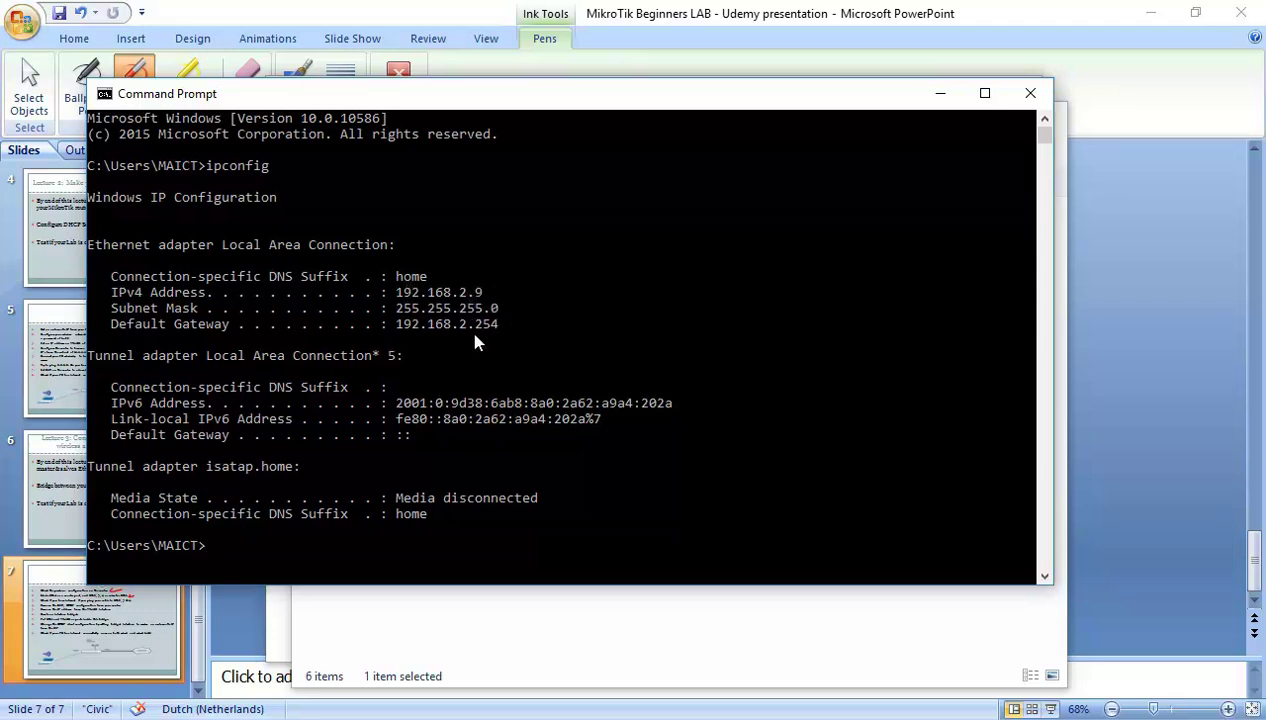
# - Ping google.com and get replies from 173.194.65.101
pyautogui.click(434, 368)
pyautogui.click(644, 497)
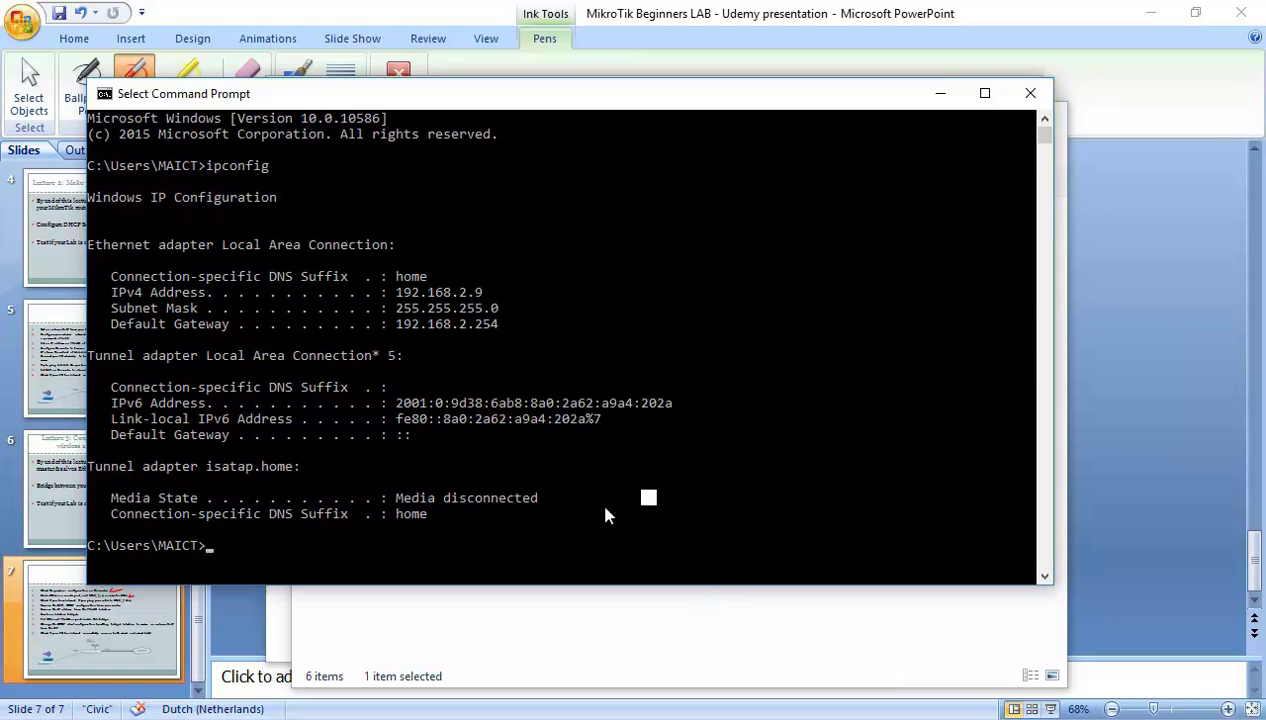
pyautogui.write('ping google.com')
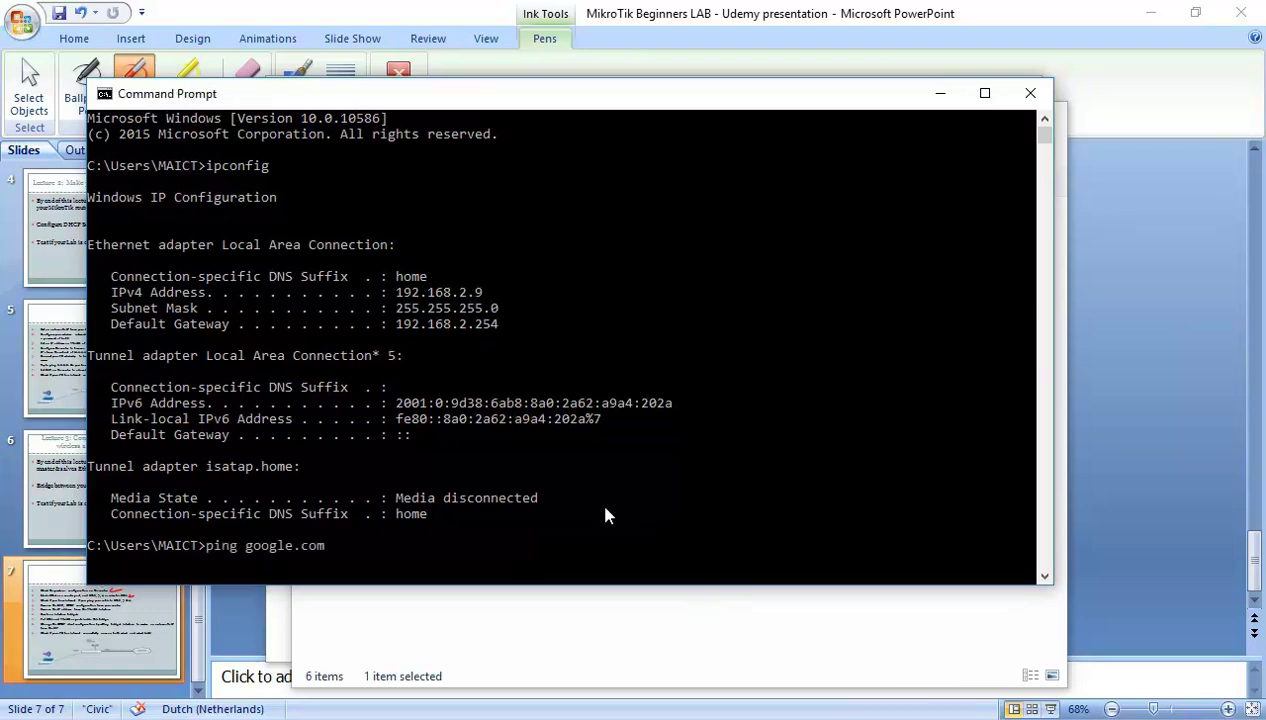
pyautogui.press('Return')
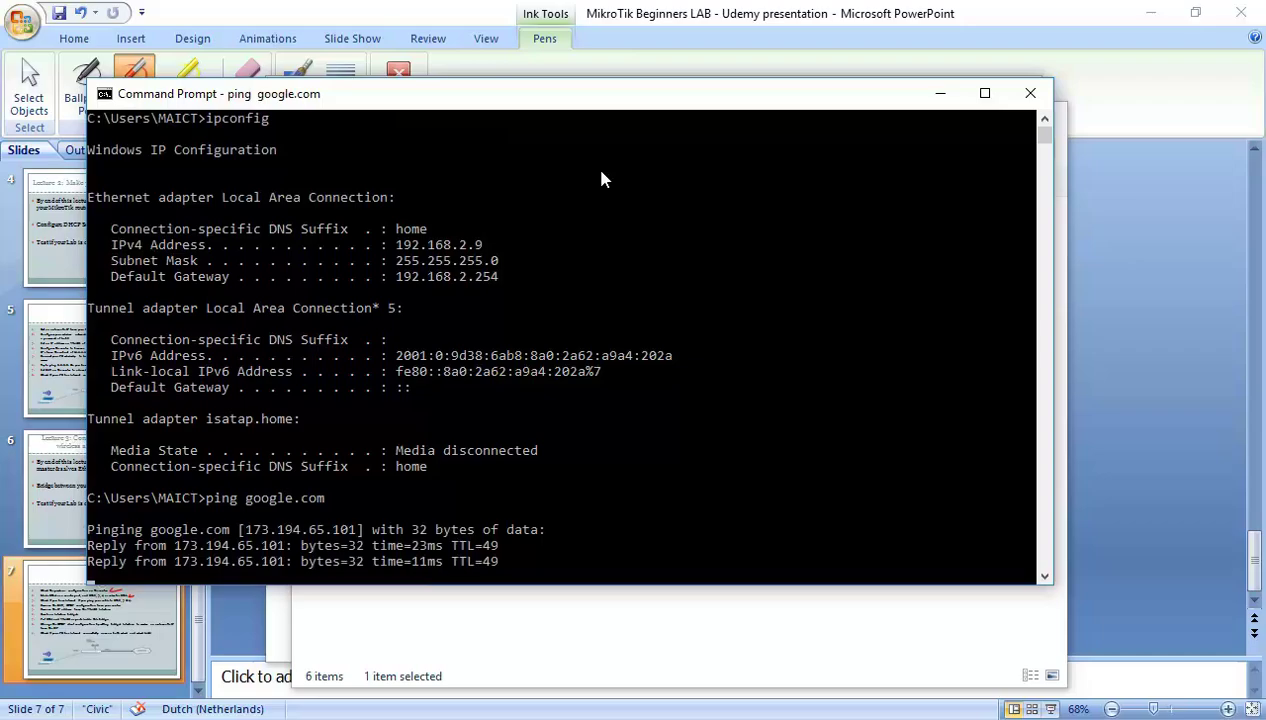
# - Connect to the router at 192.168.2.6, maximize it, and review IP Addresses on wlan1 and ether1
pyautogui.hotkey('alt', 'Tab')
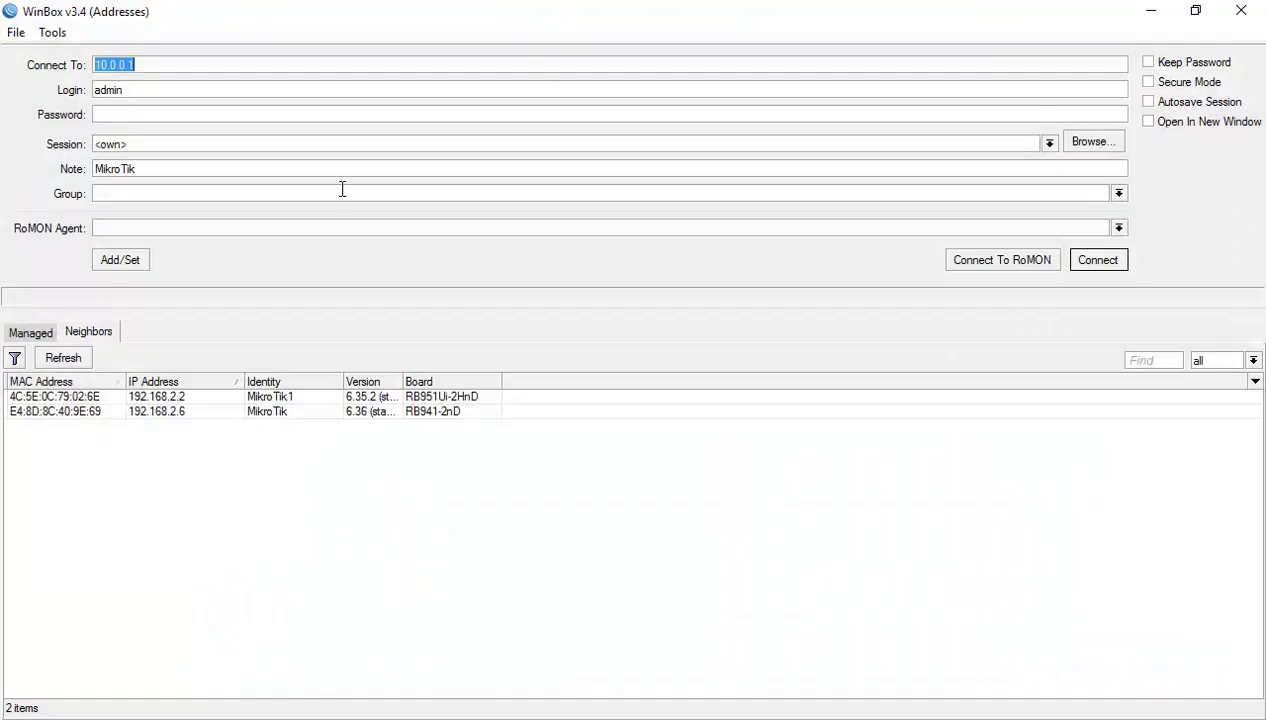
pyautogui.click(424, 486)
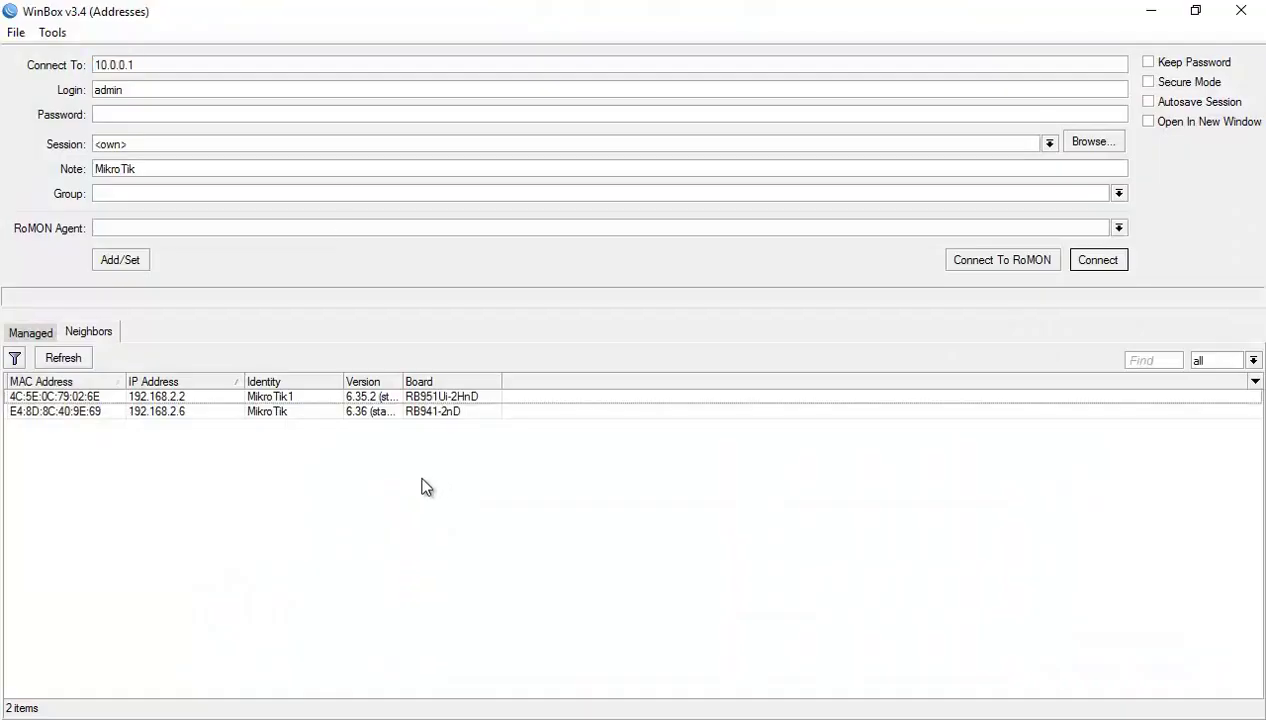
pyautogui.click(168, 416)
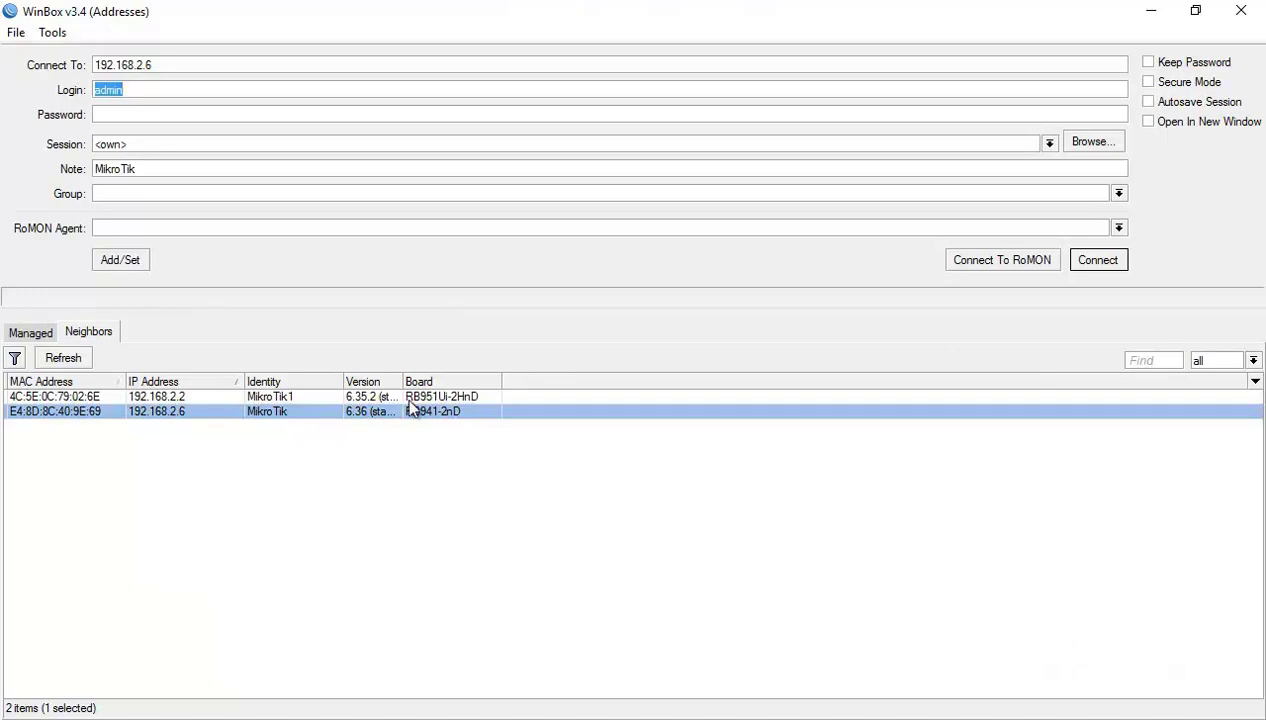
pyautogui.click(1114, 264)
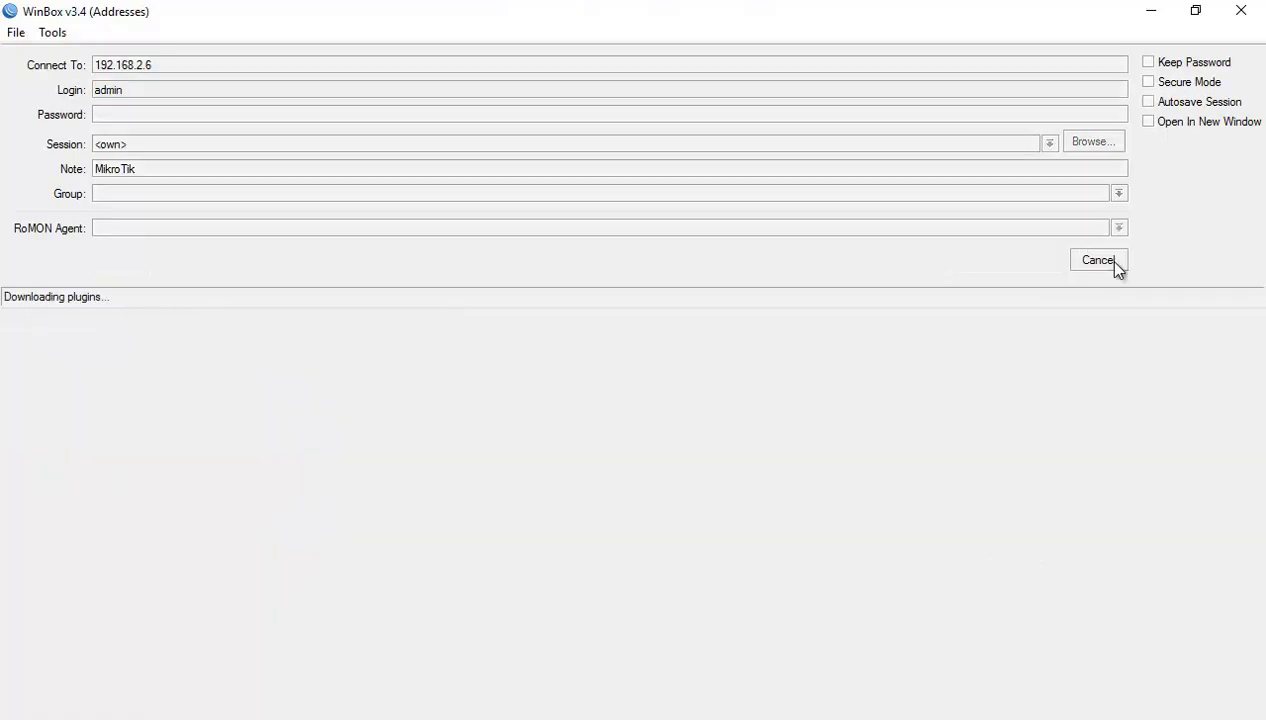
pyautogui.click(661, 11)
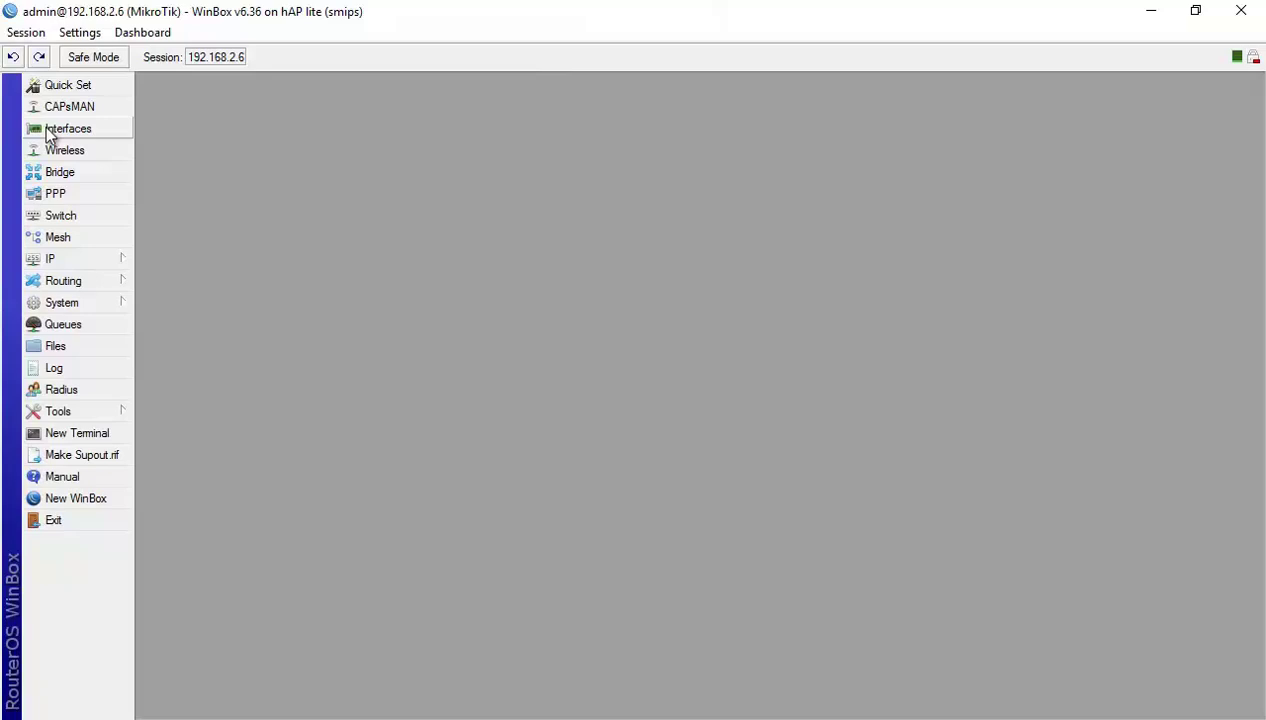
pyautogui.click(75, 260)
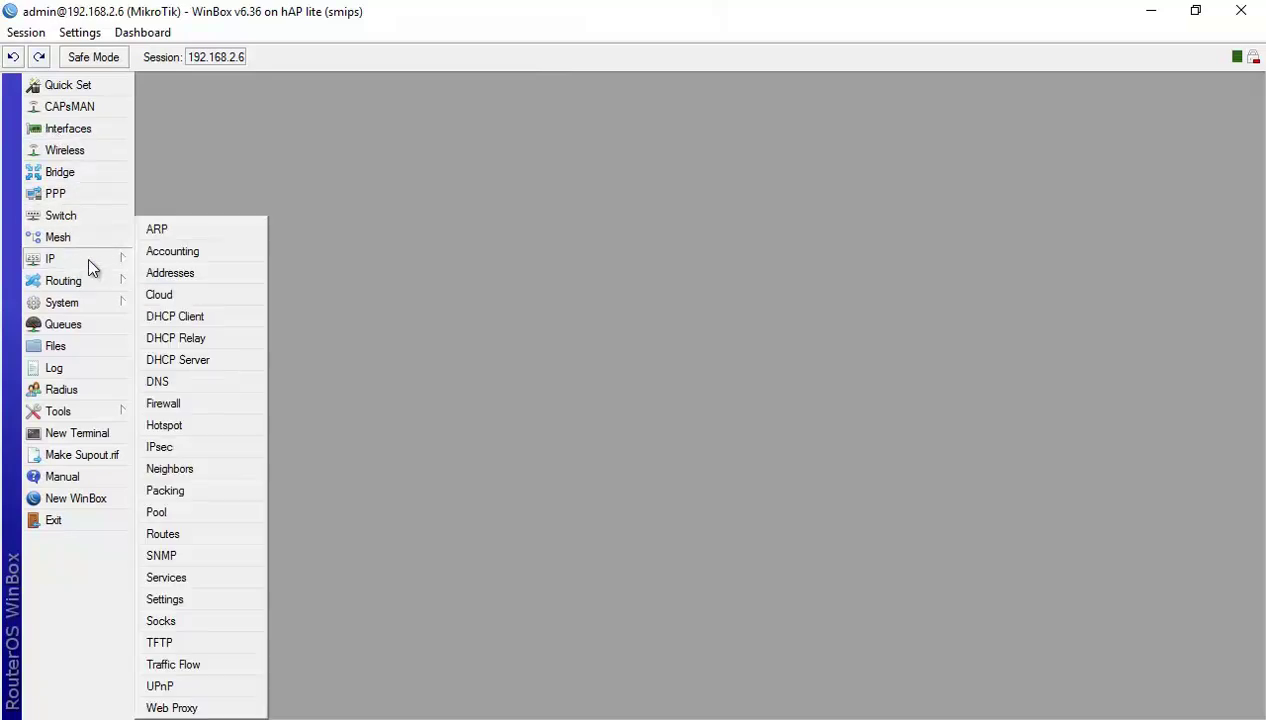
pyautogui.click(220, 273)
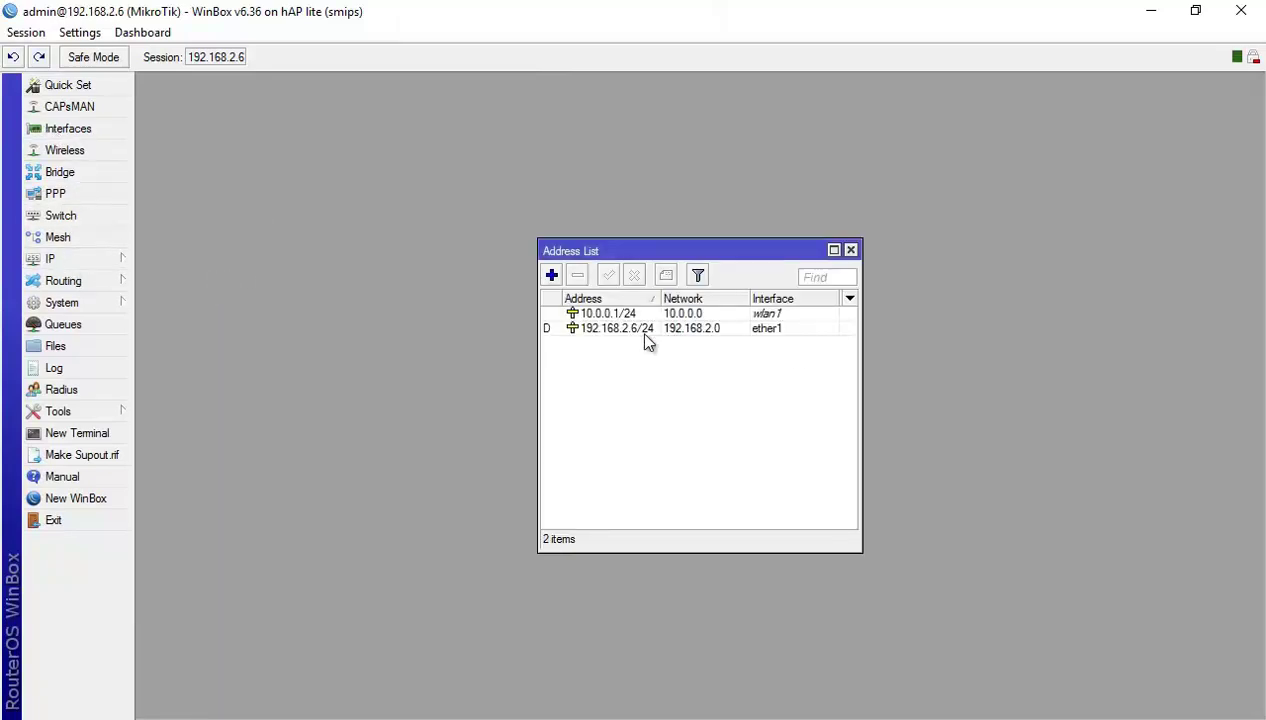
pyautogui.click(614, 331)
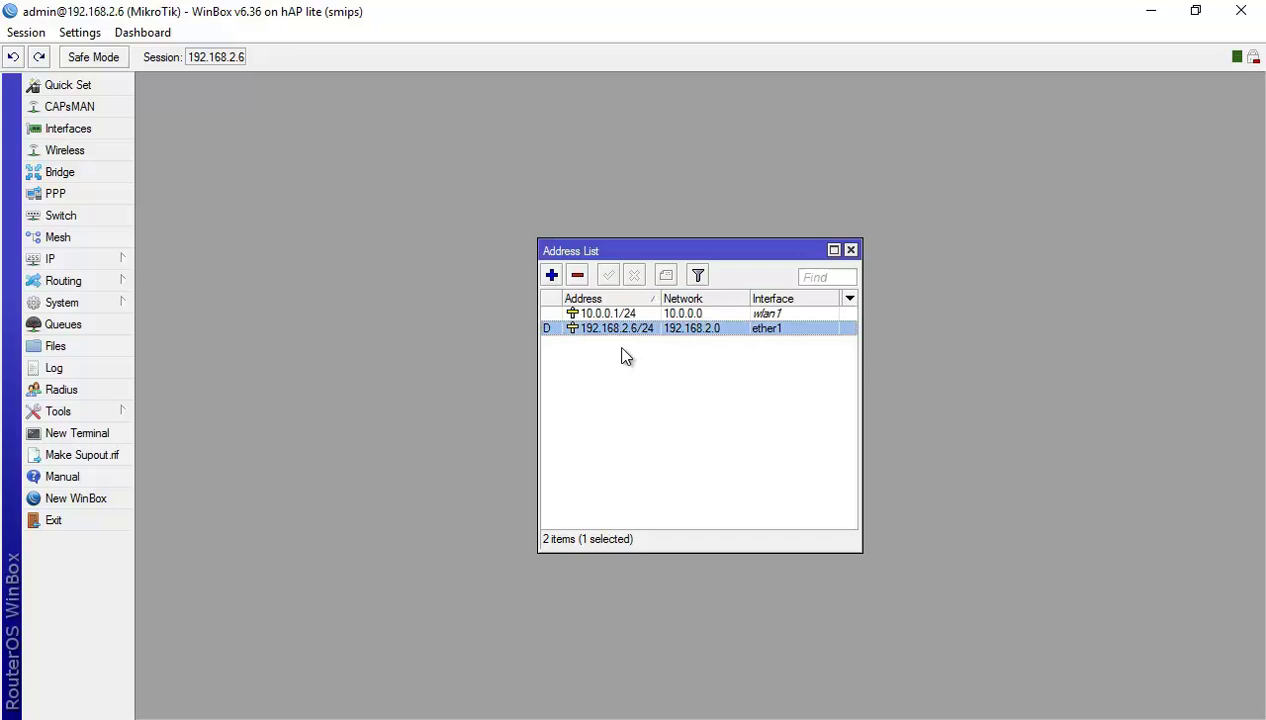
# - Close the address list, review the router's interfaces including ether2, and minimize WinBox
pyautogui.click(851, 251)
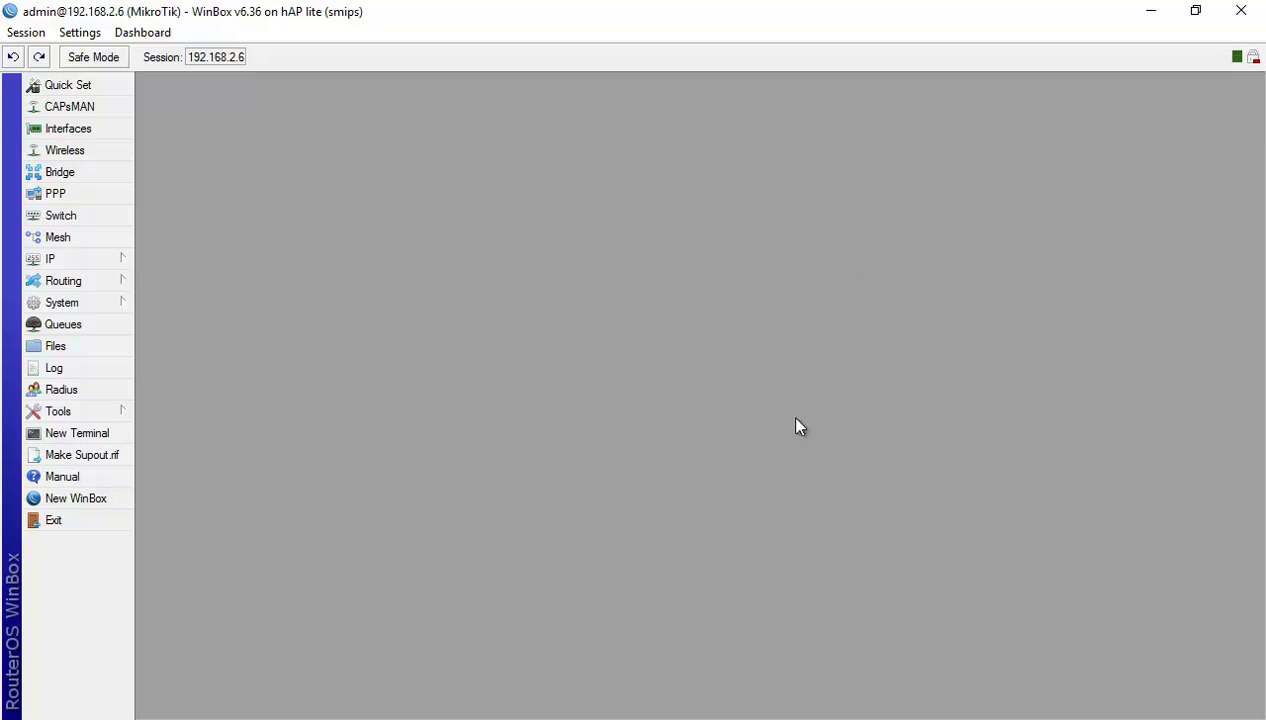
pyautogui.hotkey('alt', 'Tab')
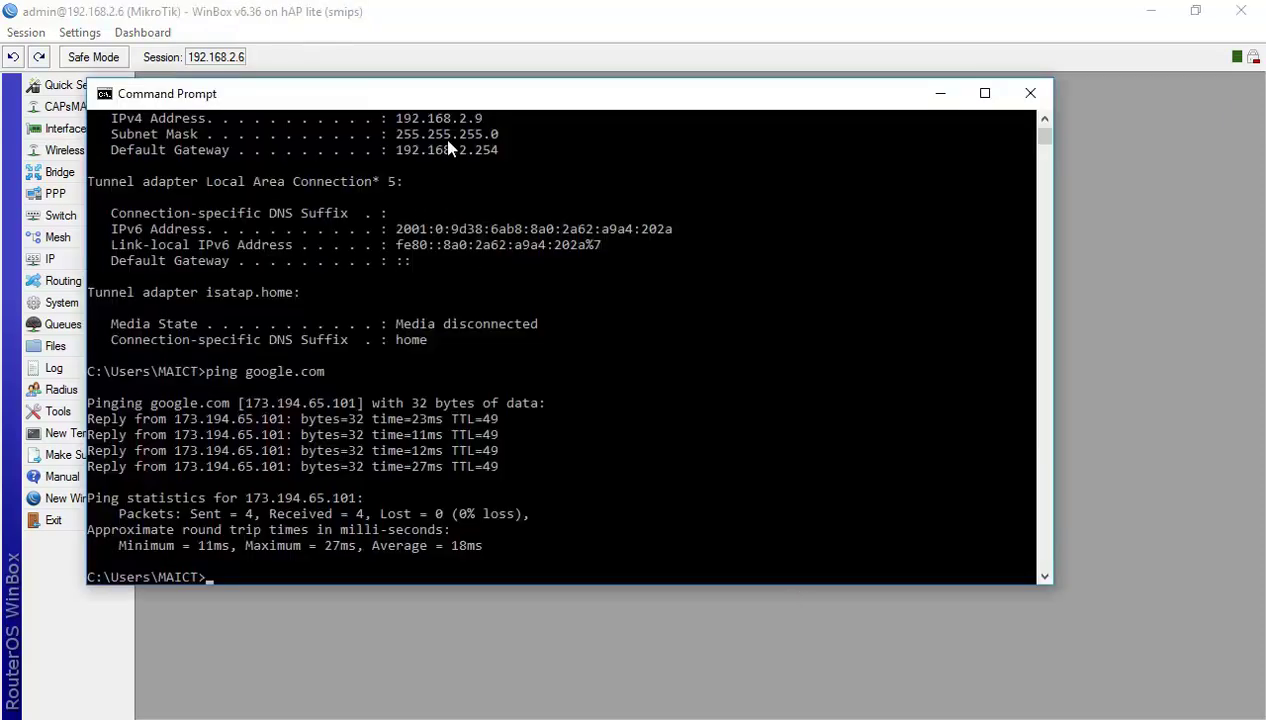
pyautogui.hotkey('alt', 'Tab')
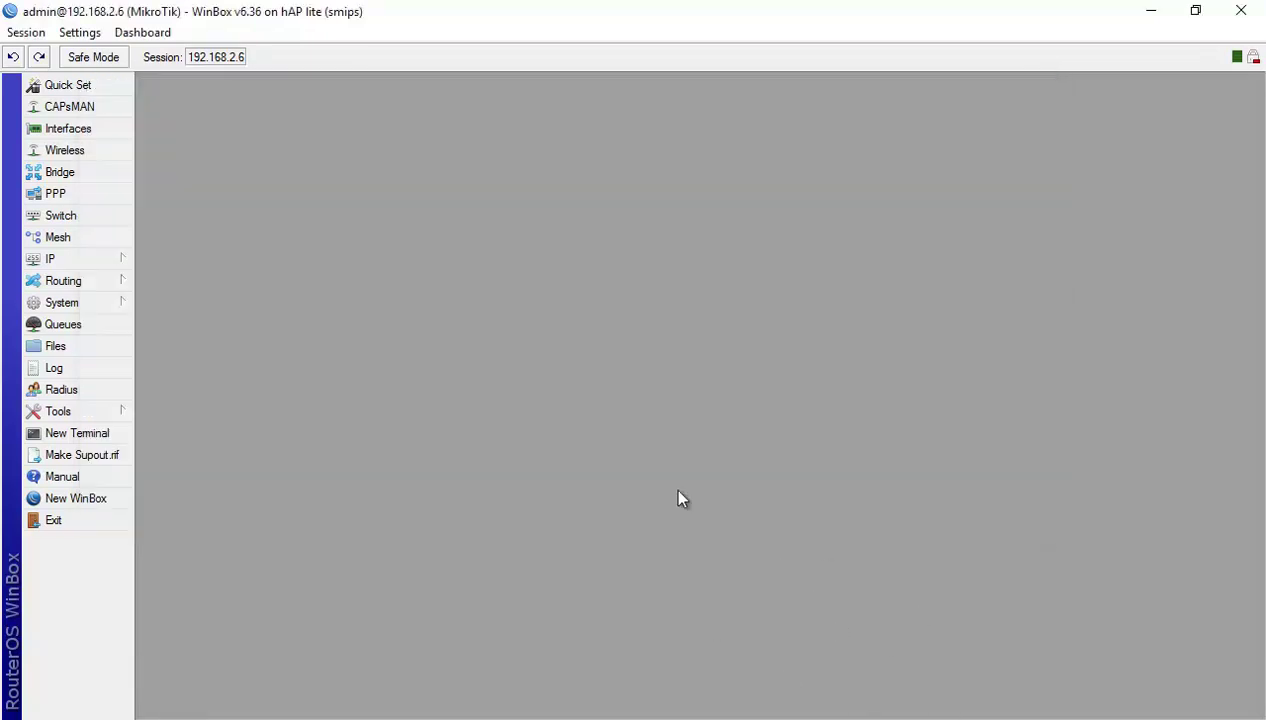
pyautogui.click(80, 130)
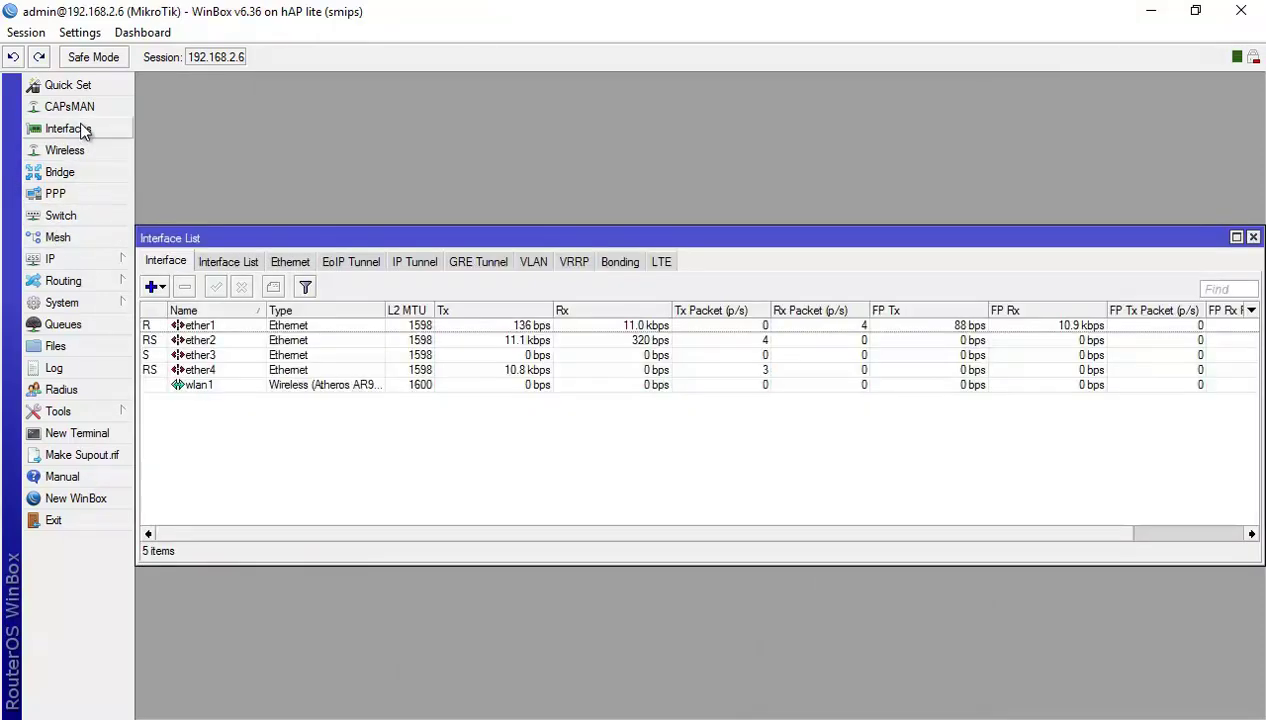
pyautogui.click(226, 340)
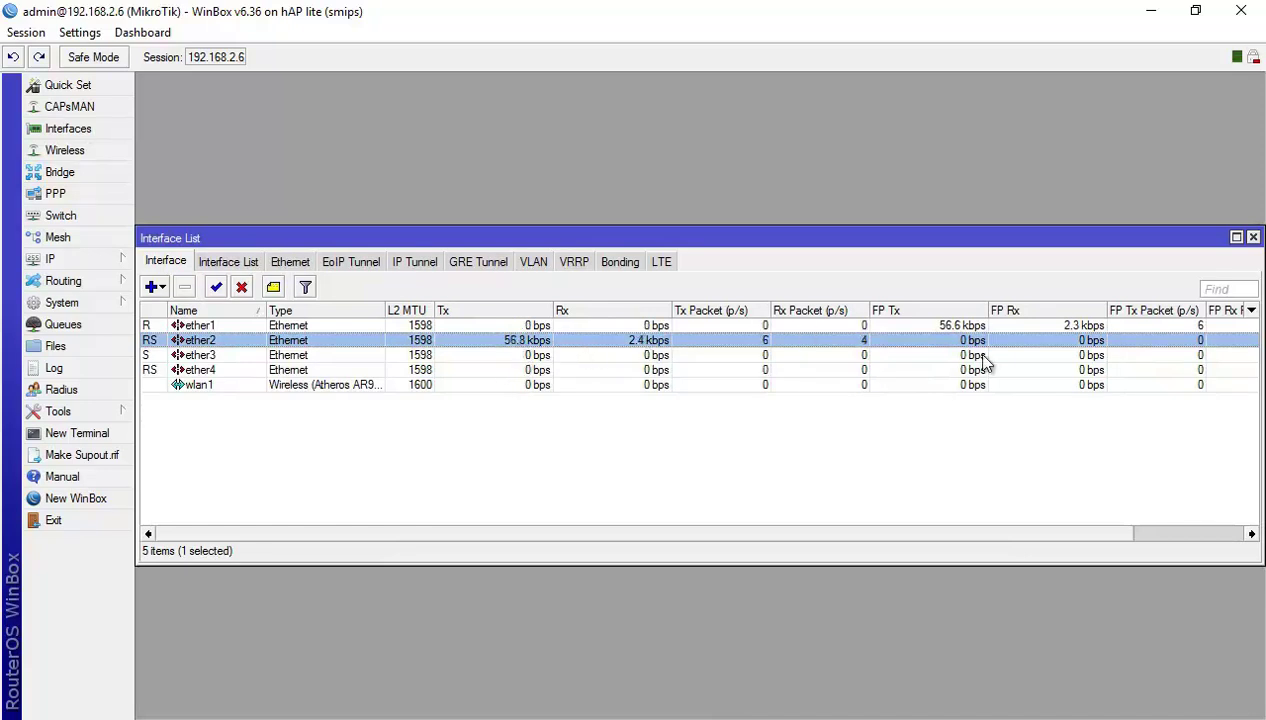
pyautogui.moveTo(1203, 242); pyautogui.dragTo(1114, 238)
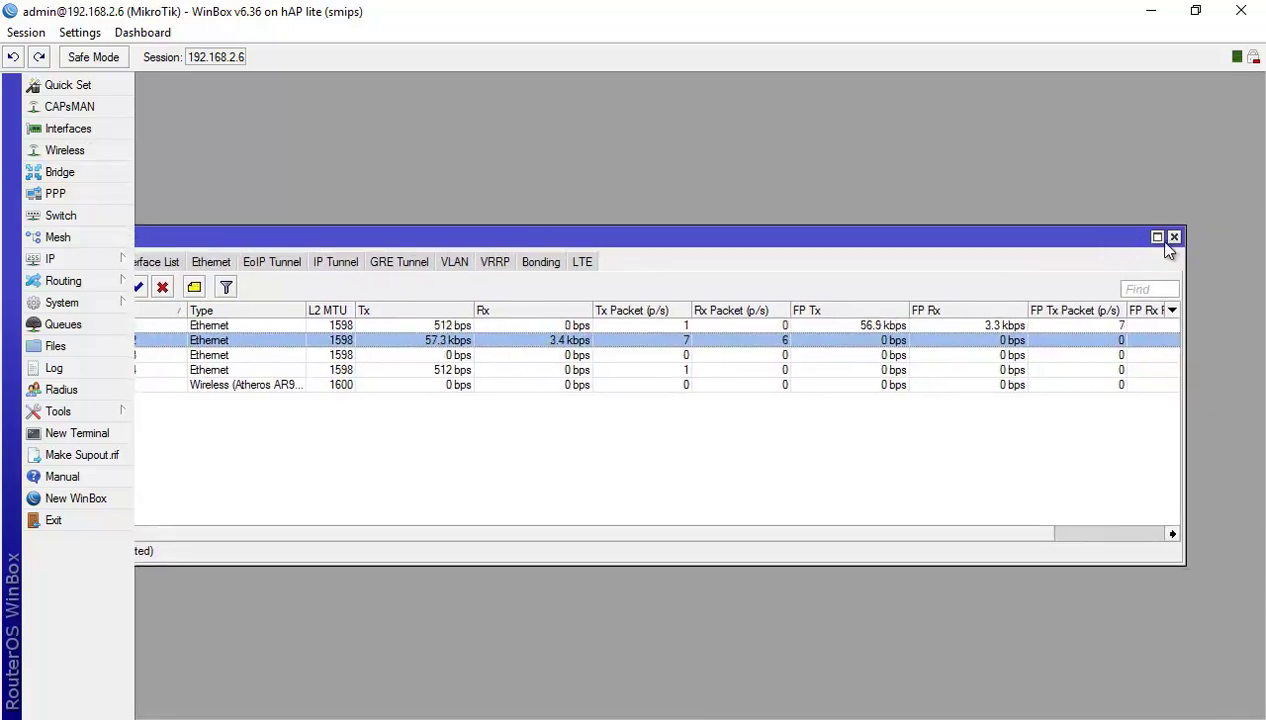
pyautogui.click(1164, 235)
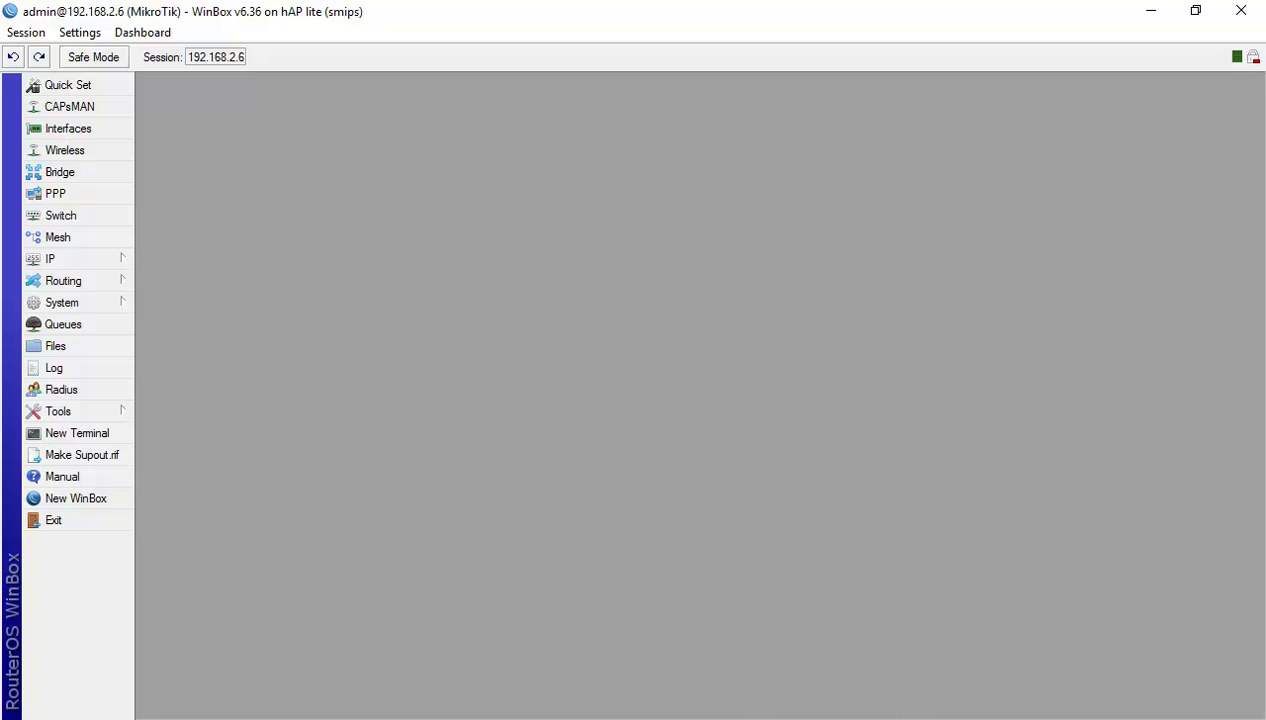
pyautogui.moveTo(694, 718)
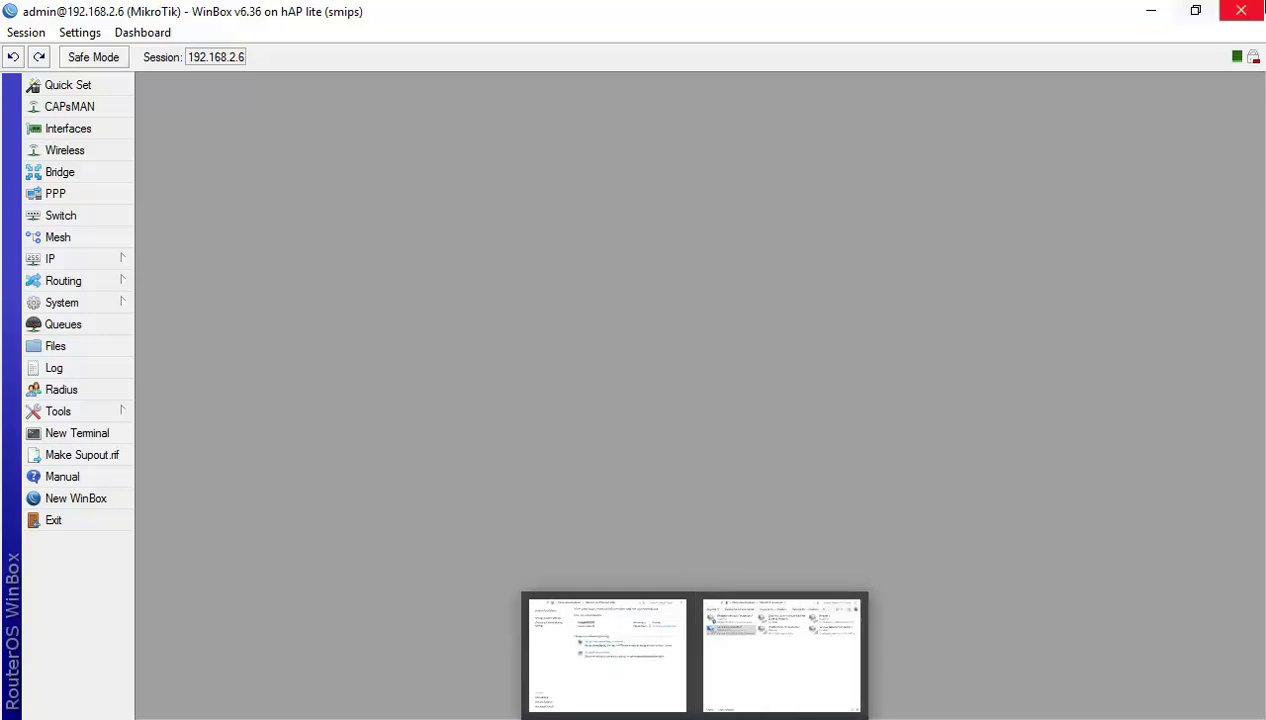
pyautogui.click(1146, 10)
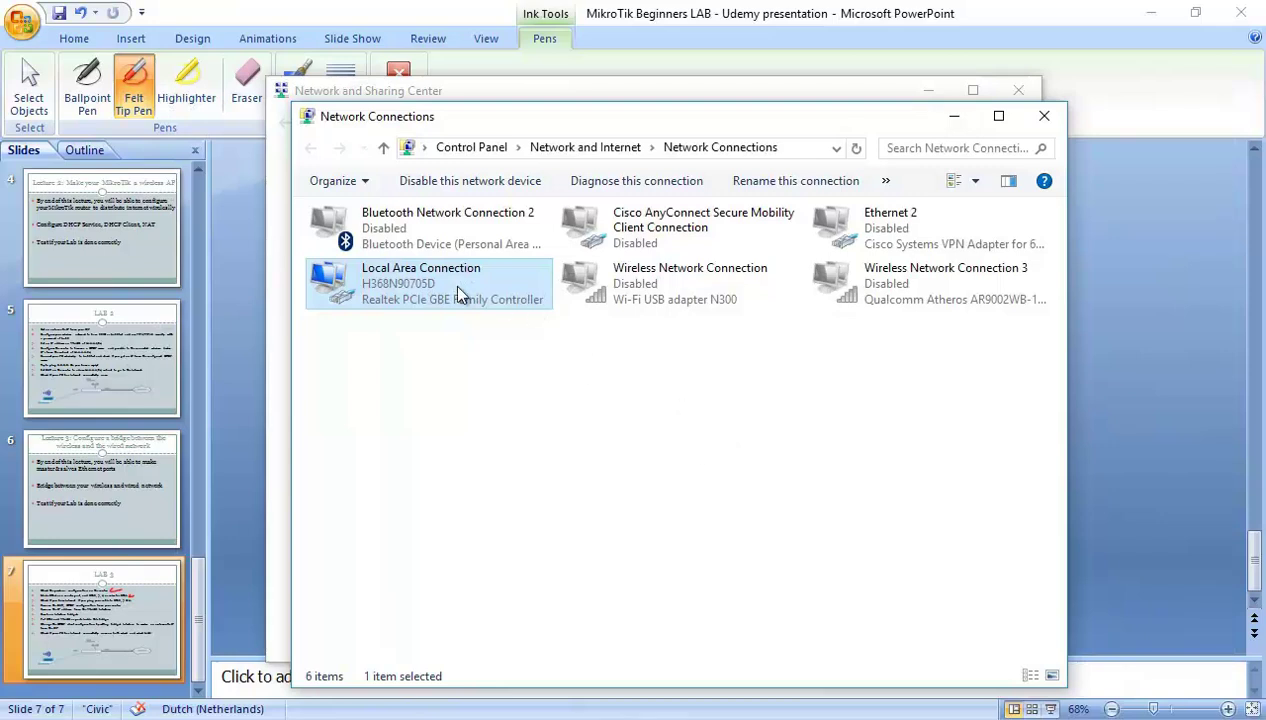
# - In Command Prompt, rerun ipconfig and ping google.com twice, getting replies from 173.194.65.113
pyautogui.hotkey('alt', 'Tab')
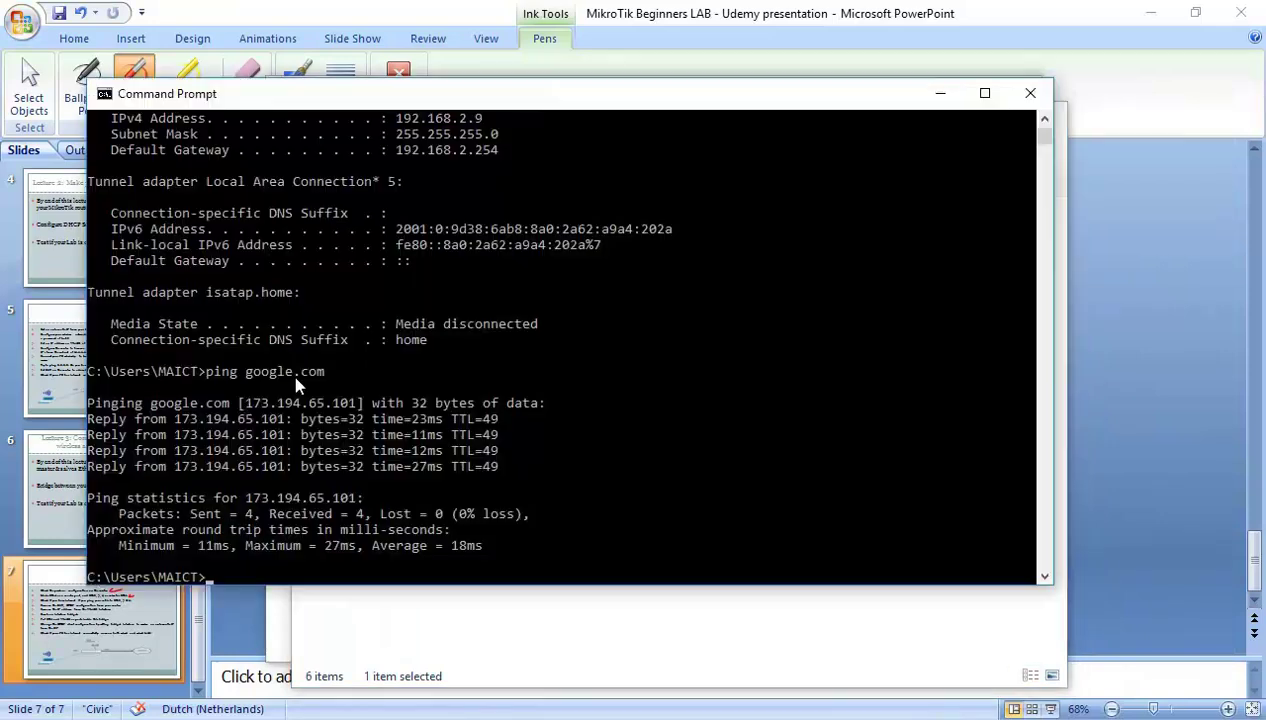
pyautogui.click(296, 372)
pyautogui.press('Escape')
pyautogui.press('Up')
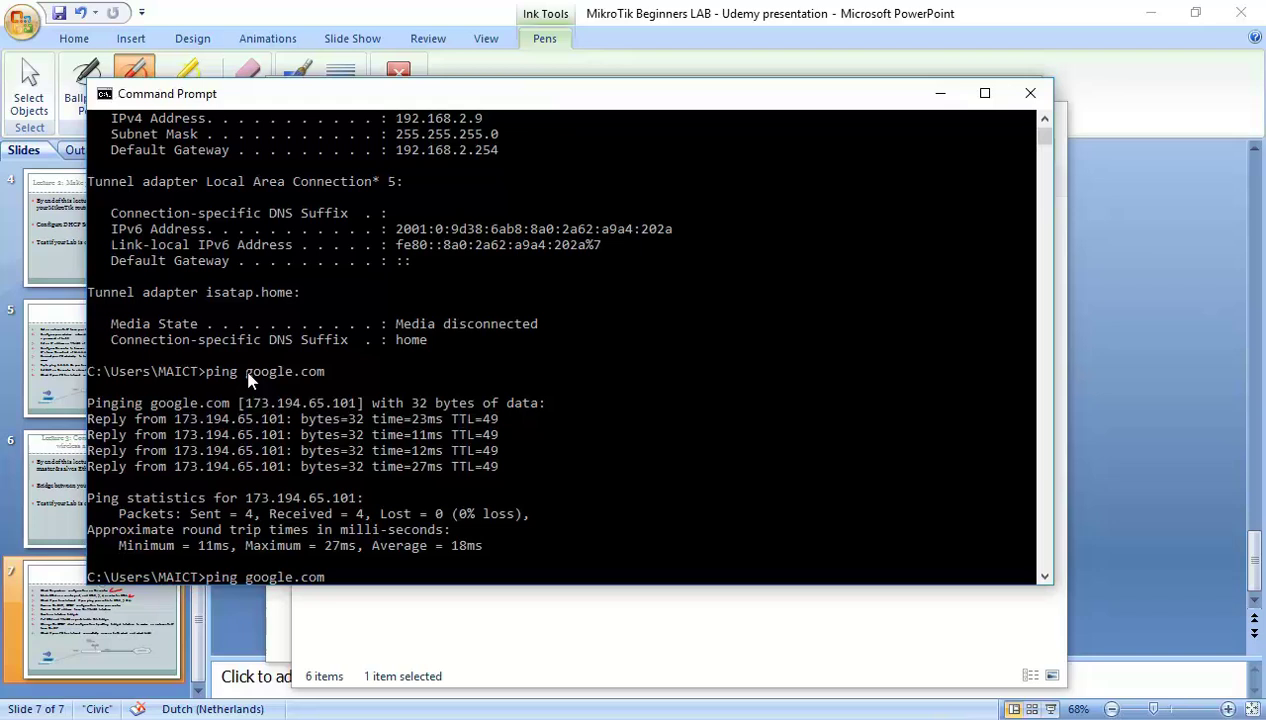
pyautogui.press('Up')
pyautogui.press('Return')
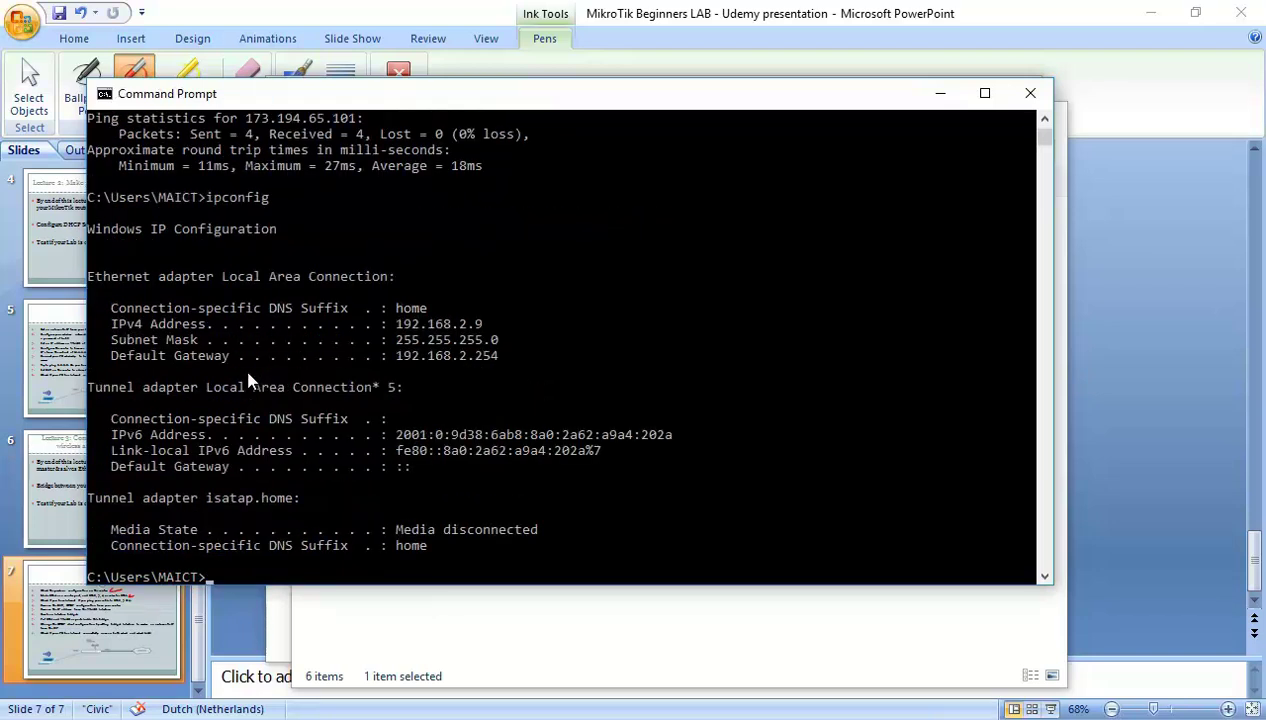
pyautogui.press('Up')
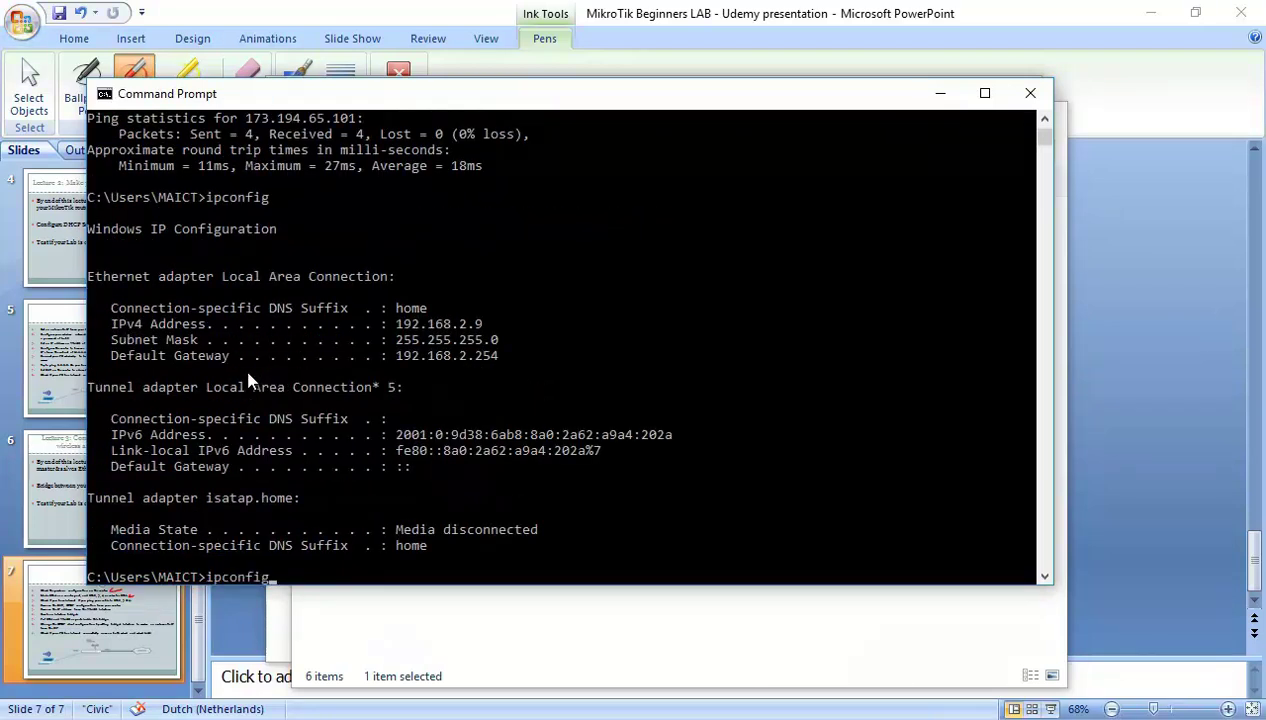
pyautogui.press('Up')
pyautogui.press('Return')
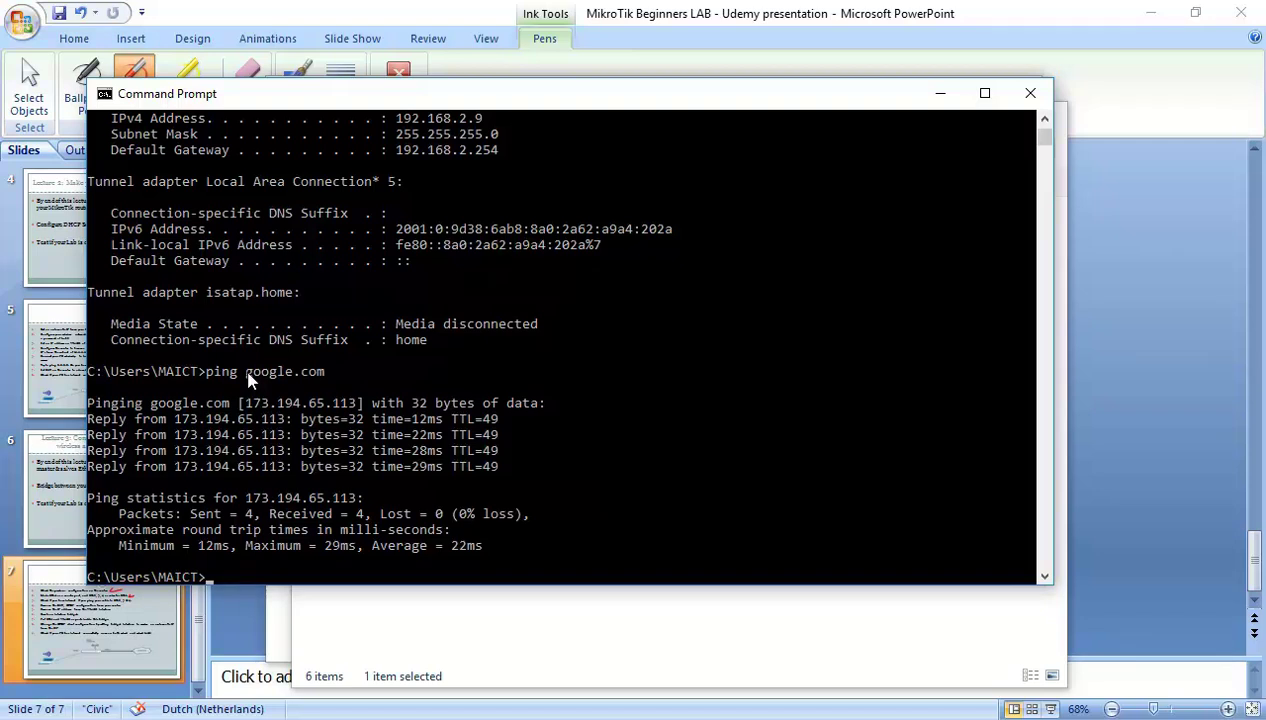
pyautogui.press('Up')
pyautogui.press('Return')
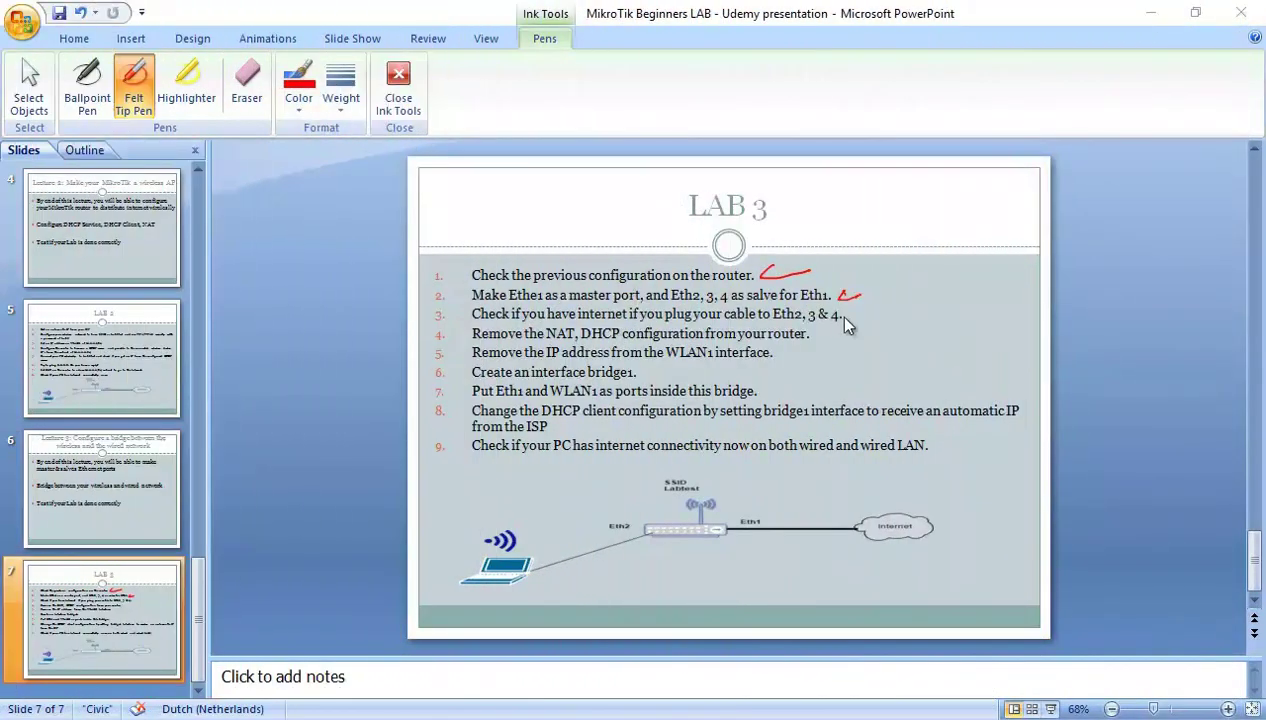
# - Draw a red check mark after item 3, internet on Eth2, 3 & 4
pyautogui.moveTo(849, 318); pyautogui.dragTo(894, 309)
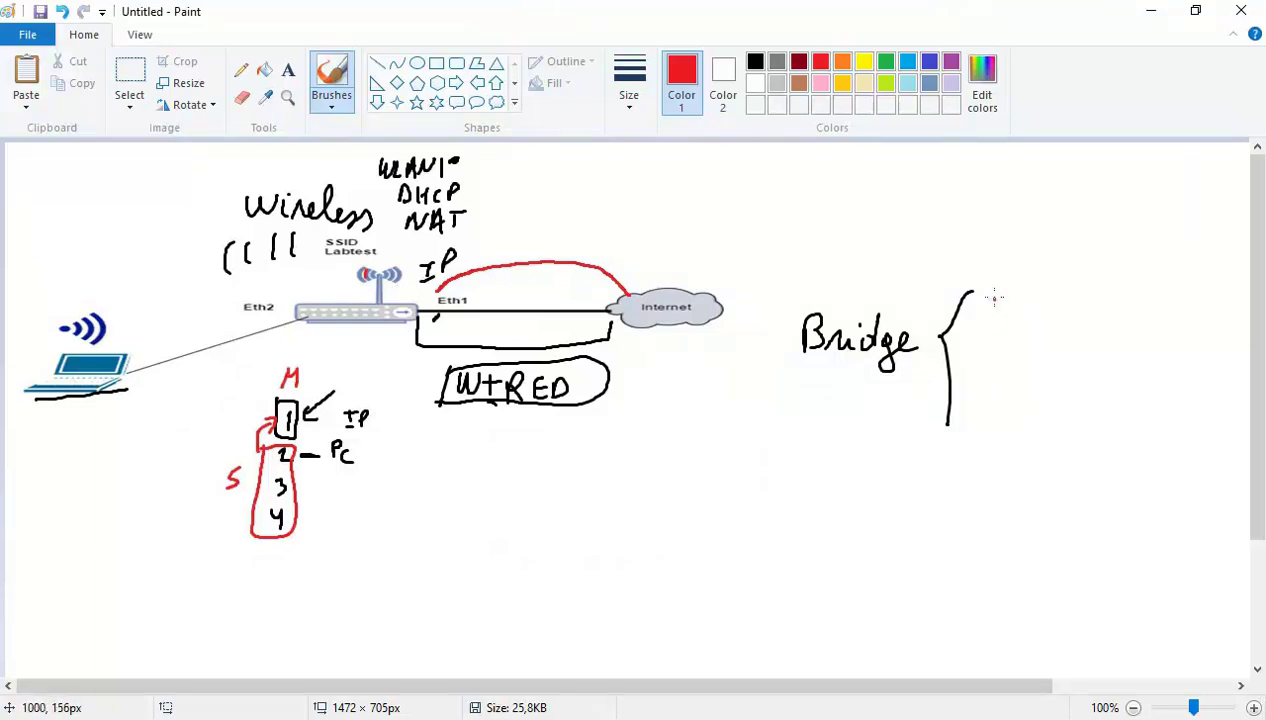
# - Write red 'wired' and 'wireless' beside the Bridge note, then box and cross out the DHCP/NAT note
pyautogui.moveTo(992, 298)
pyautogui.mouseDown()
pyautogui.moveTo(1050, 313)
pyautogui.moveTo(1064, 290)
pyautogui.mouseUp()
pyautogui.moveTo(964, 366); pyautogui.dragTo(1066, 390)
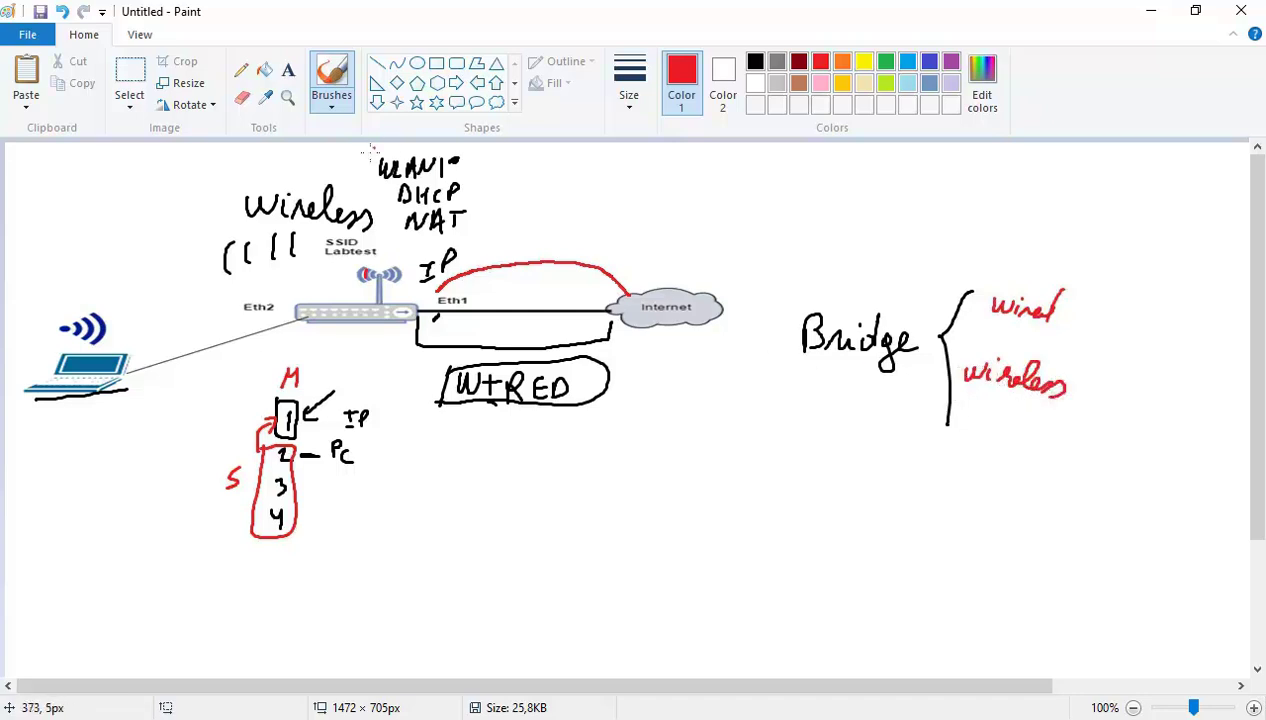
pyautogui.moveTo(478, 177)
pyautogui.mouseDown()
pyautogui.moveTo(430, 245)
pyautogui.moveTo(401, 222)
pyautogui.moveTo(438, 176)
pyautogui.moveTo(476, 172)
pyautogui.mouseUp()
pyautogui.moveTo(476, 175); pyautogui.dragTo(405, 236)
pyautogui.moveTo(402, 190); pyautogui.dragTo(472, 228)
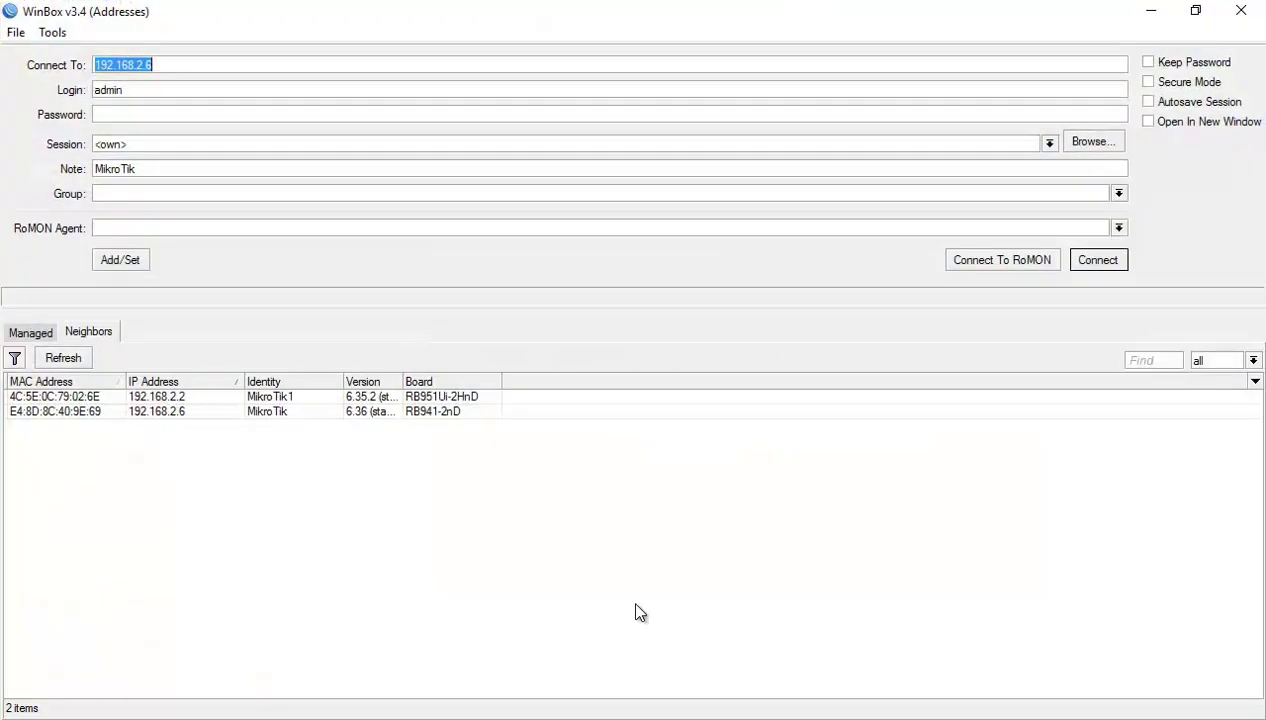
# - Log into the router at 192.168.2.6, maximize it, and delete the dhcp1 DHCP server
pyautogui.click(194, 413)
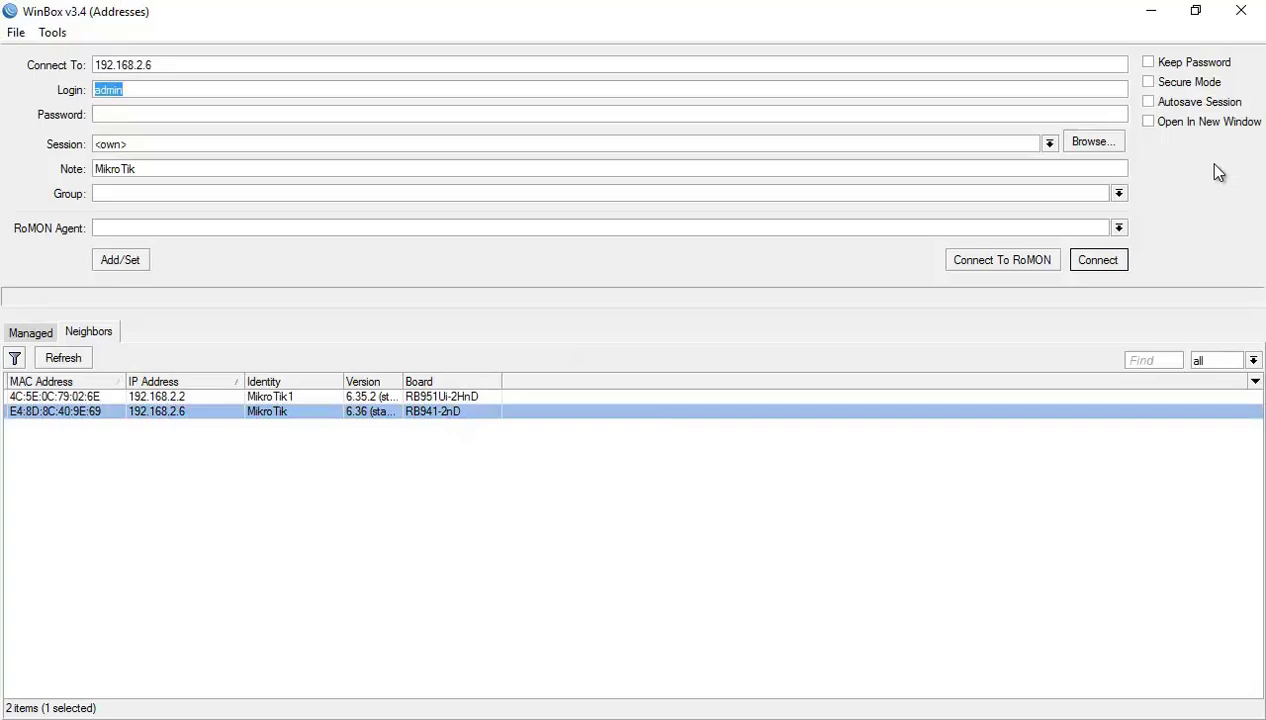
pyautogui.click(1124, 258)
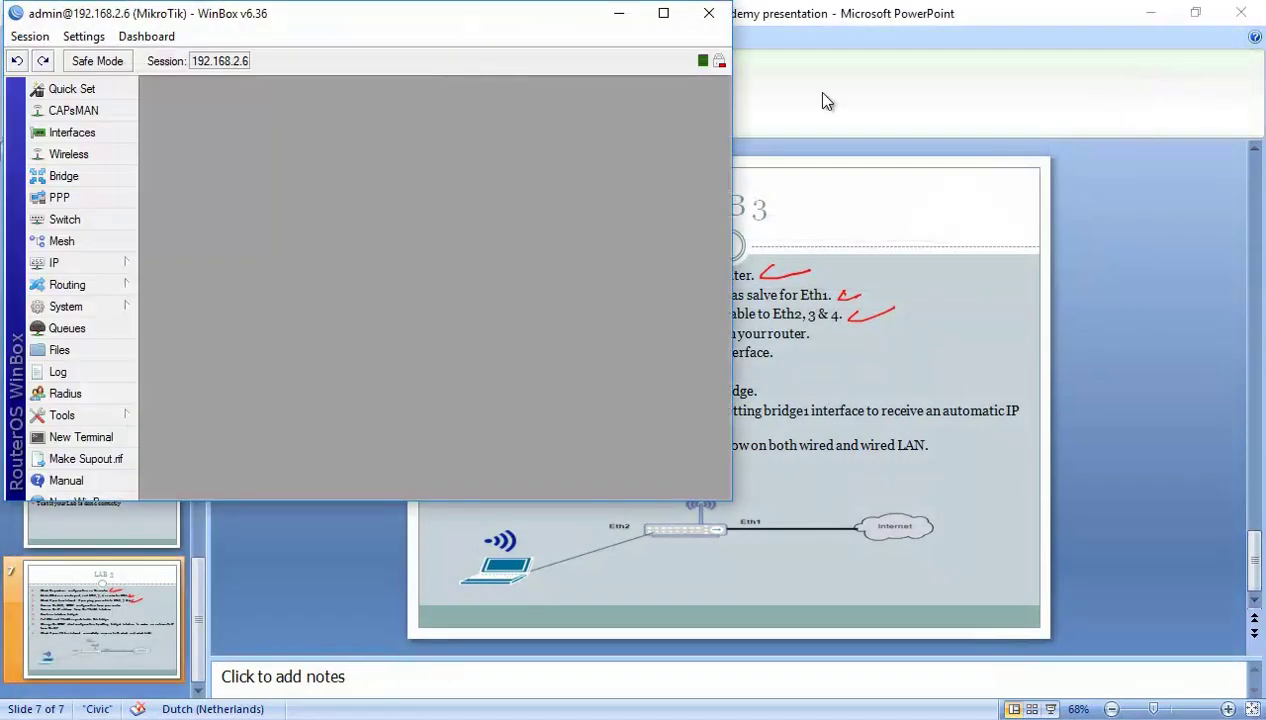
pyautogui.click(663, 13)
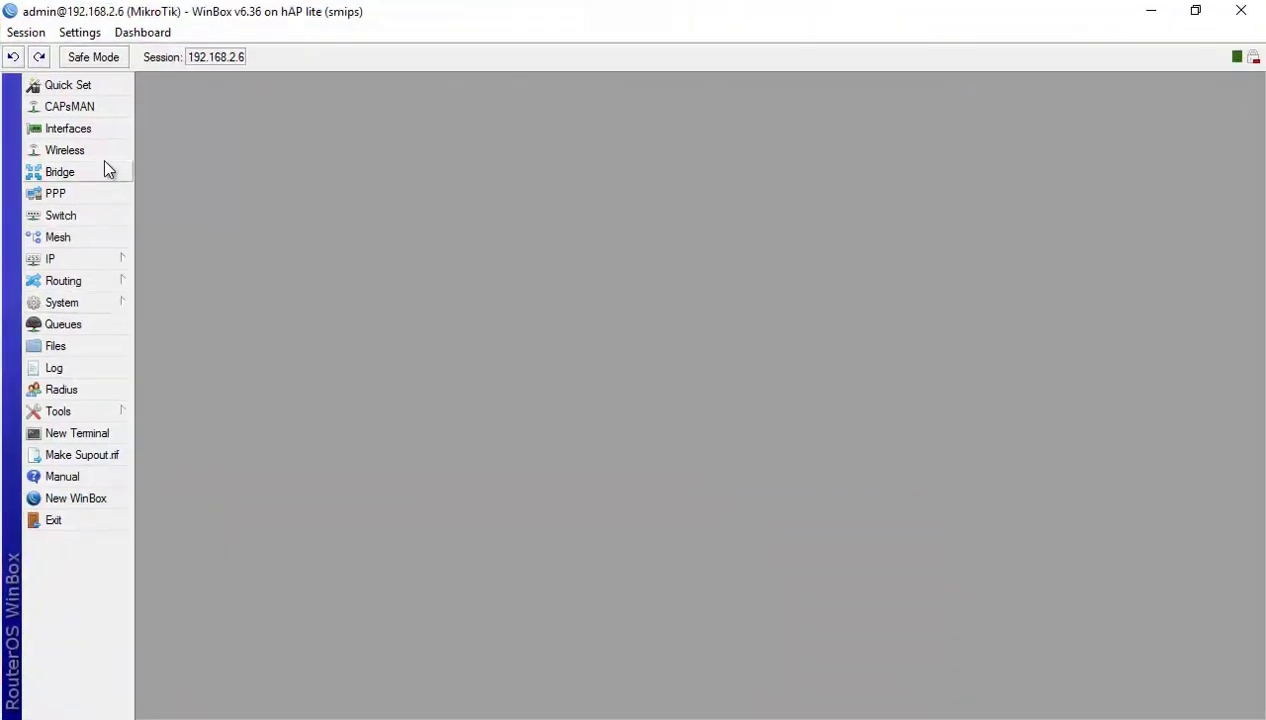
pyautogui.click(60, 258)
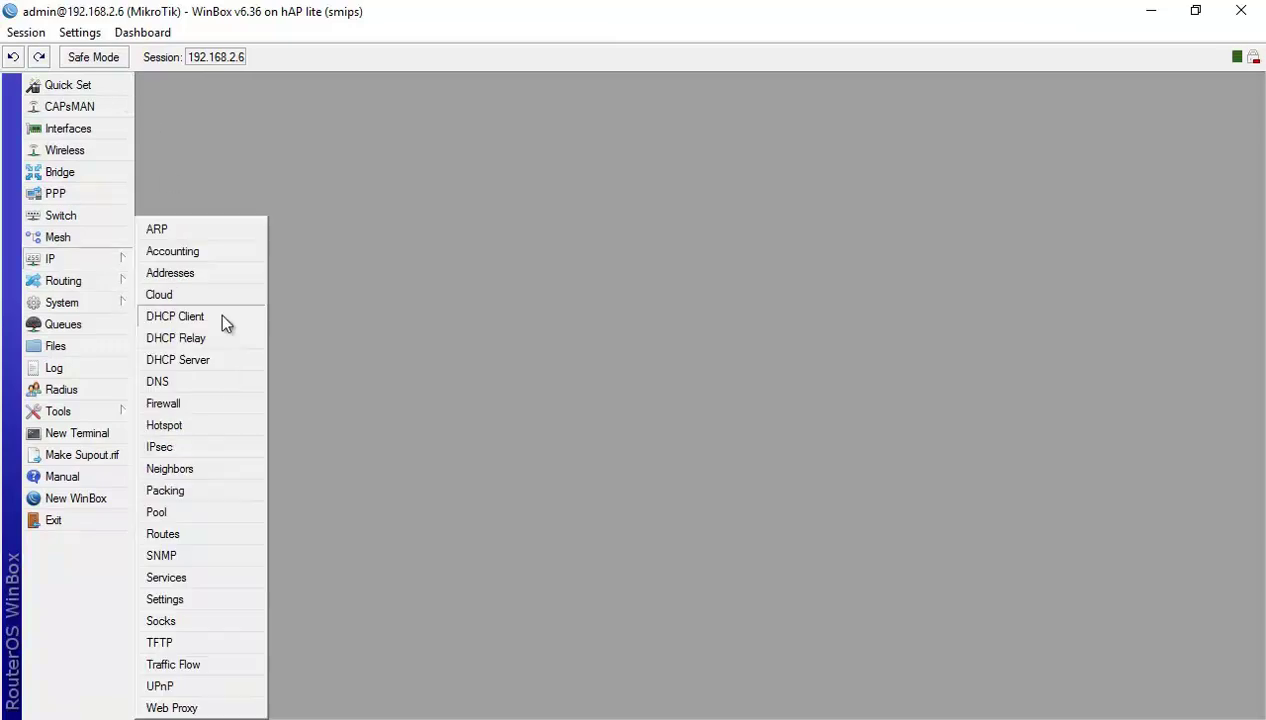
pyautogui.click(209, 365)
pyautogui.click(318, 327)
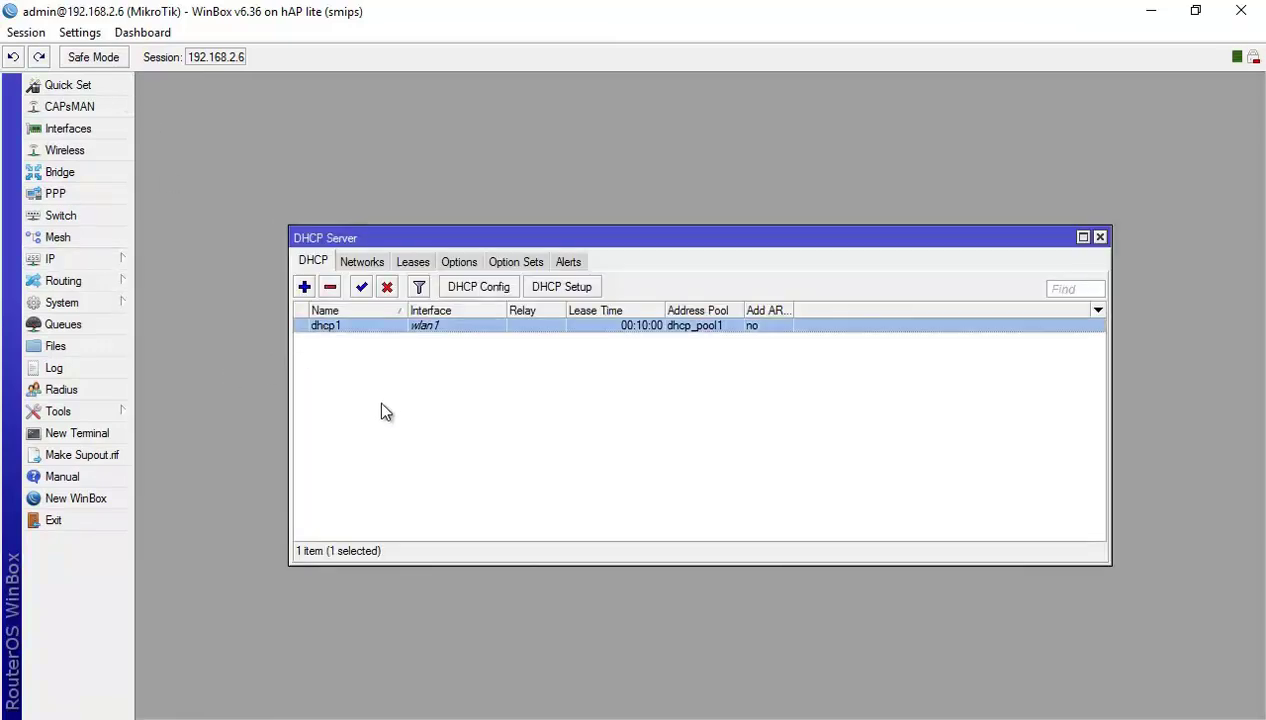
pyautogui.click(330, 289)
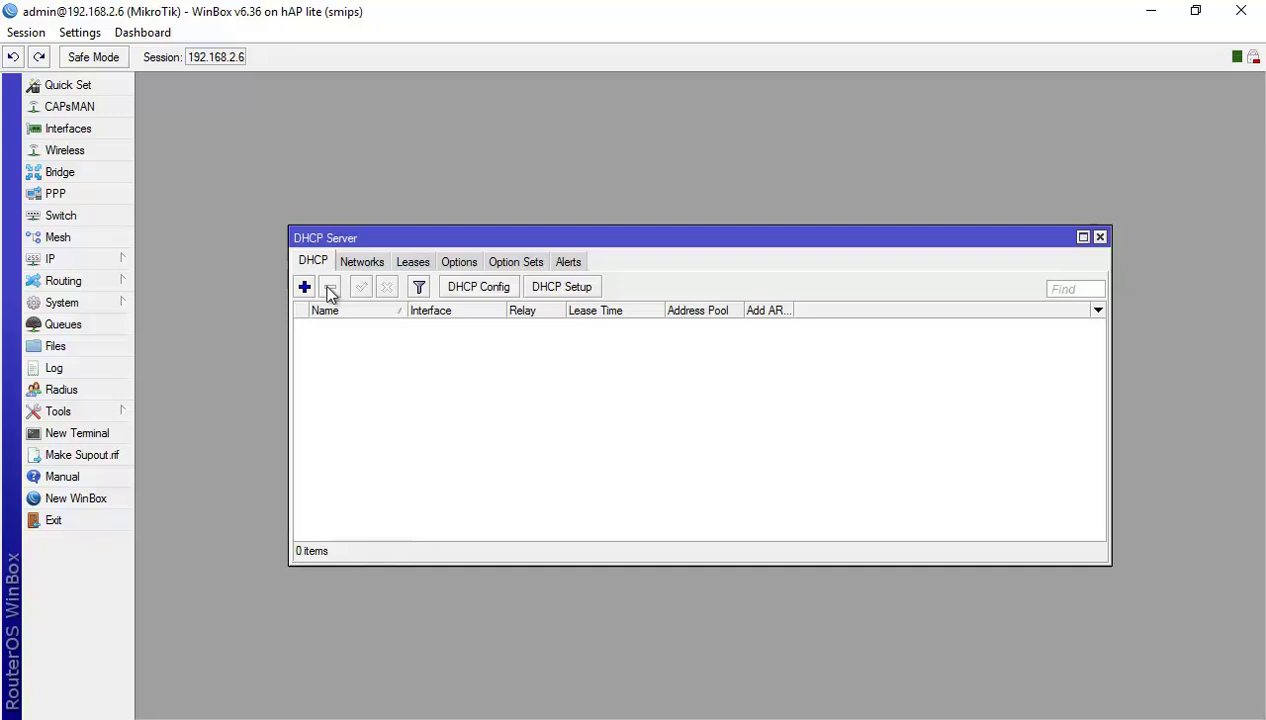
# - Delete the 10.0.0.0/24 DHCP network and the 10.0.0.254 lease, checking the remaining DHCP tabs
pyautogui.click(372, 261)
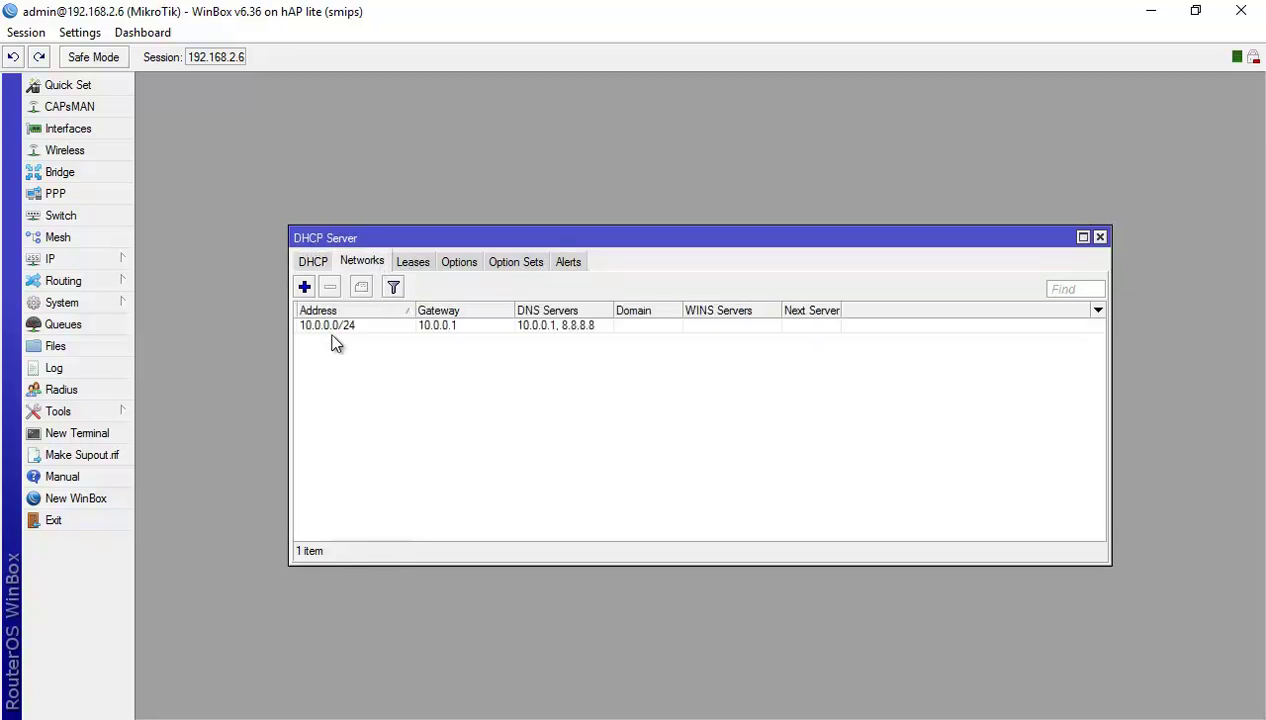
pyautogui.click(331, 325)
pyautogui.click(330, 287)
pyautogui.click(412, 262)
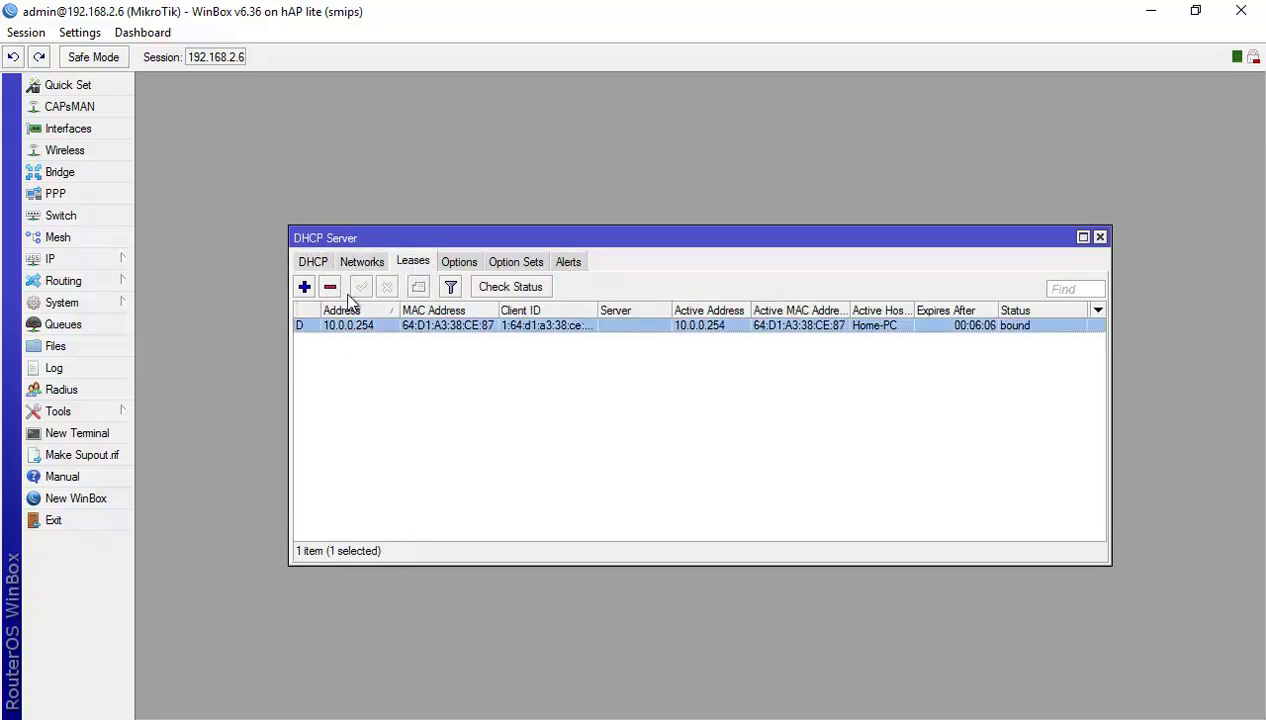
pyautogui.click(330, 288)
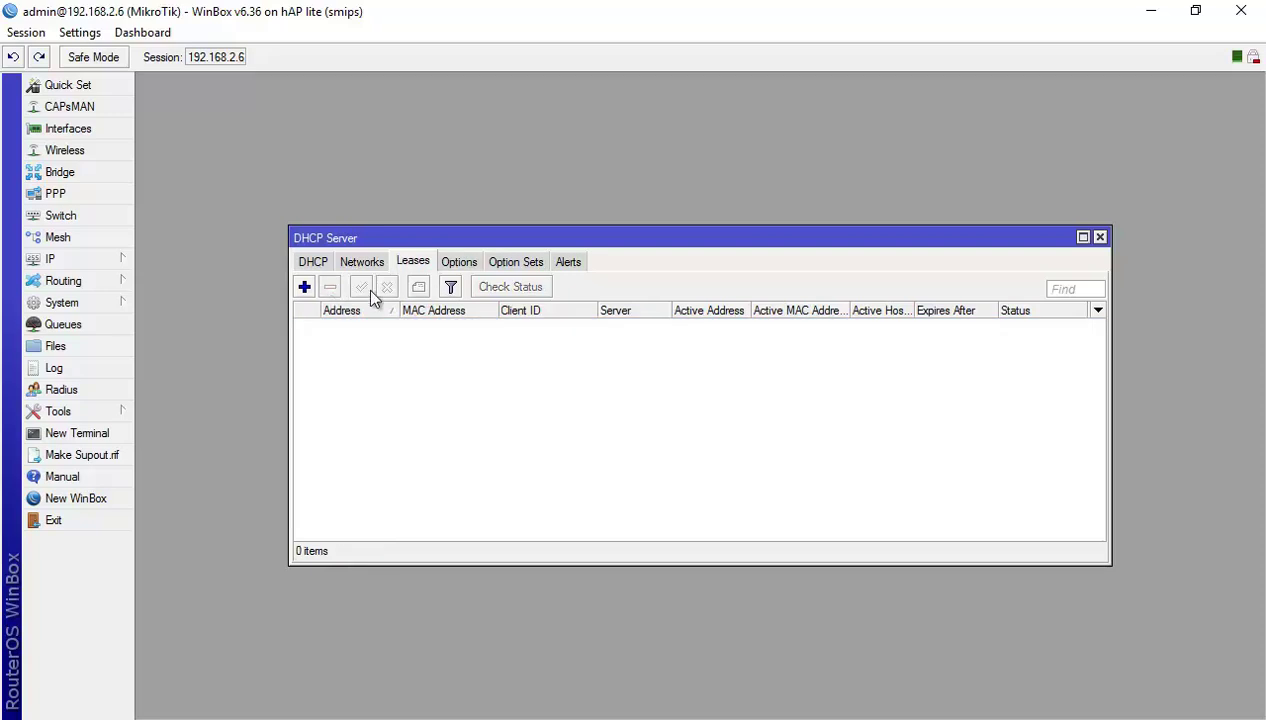
pyautogui.click(459, 264)
pyautogui.click(562, 263)
pyautogui.click(516, 262)
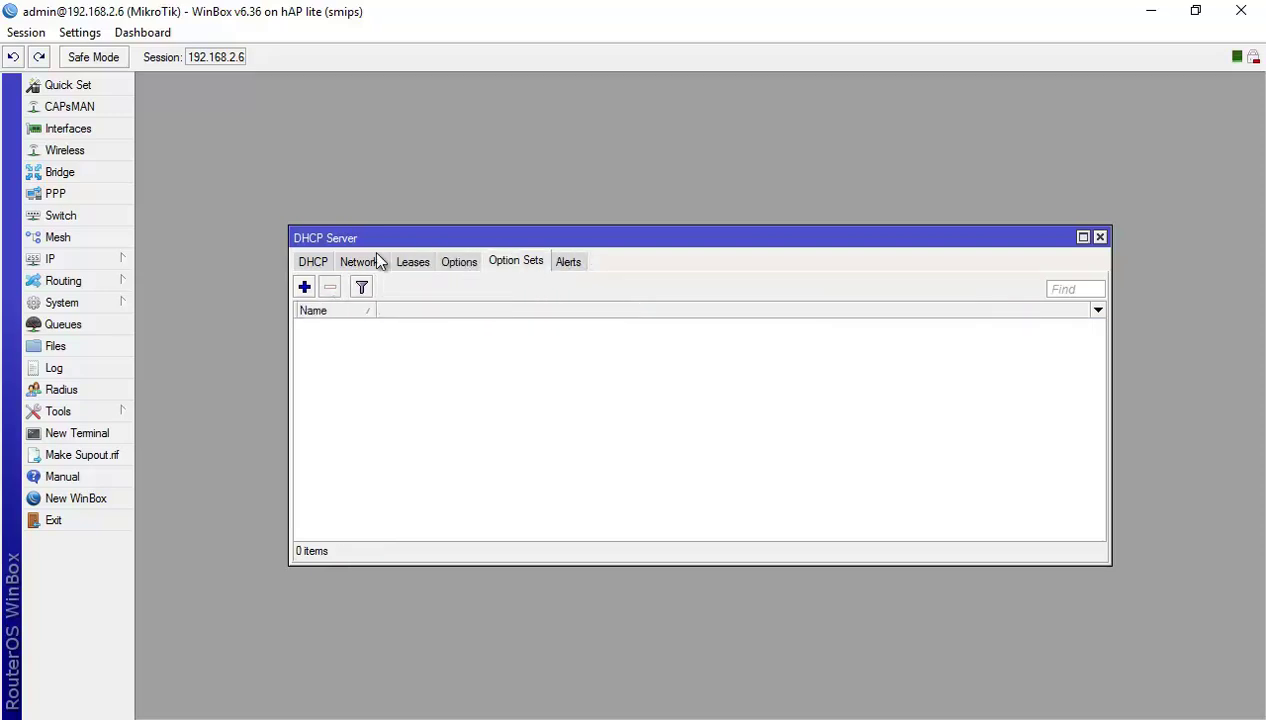
pyautogui.click(313, 263)
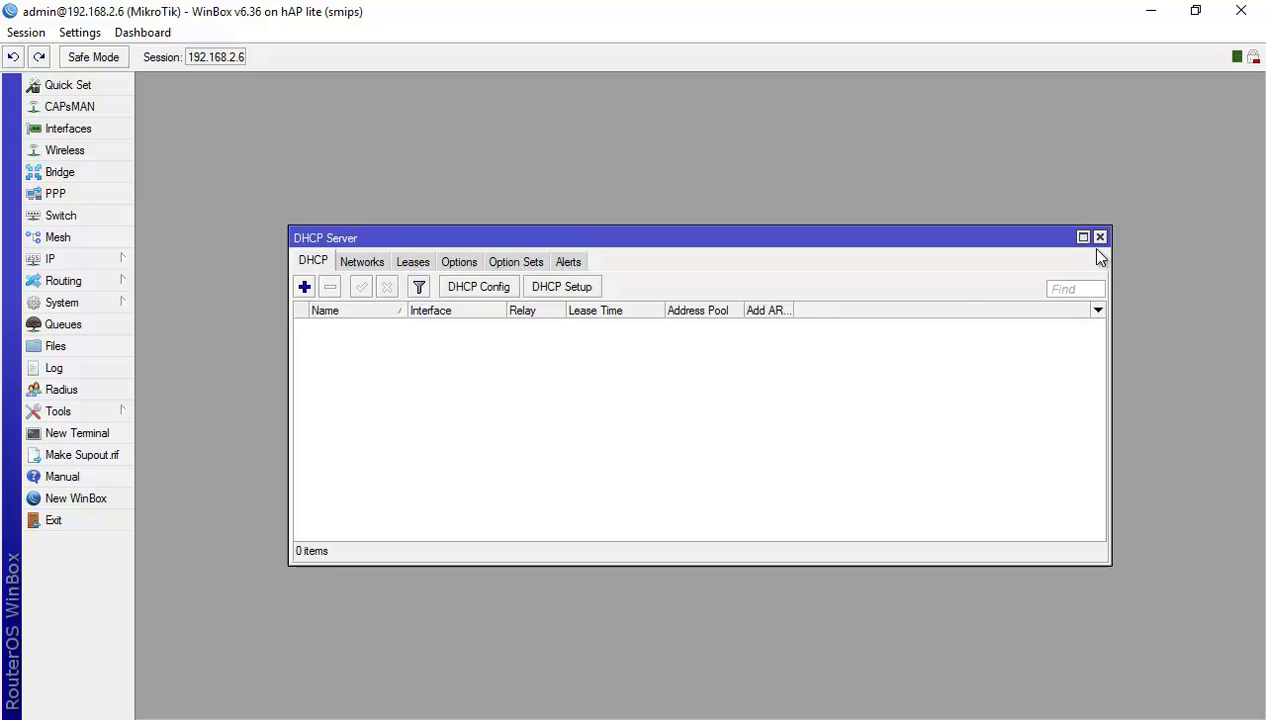
pyautogui.click(1099, 238)
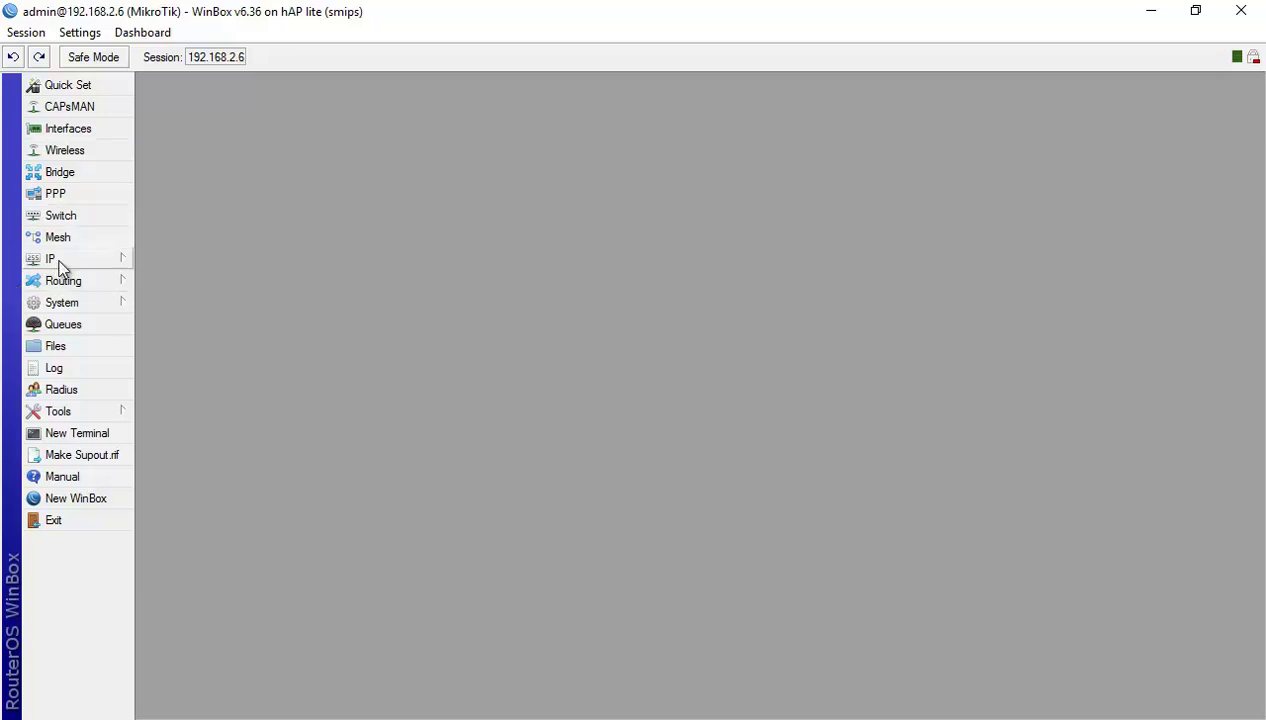
# - Delete the dhcp_pool1 address pool (10.0.0.2-10.0.0.254) under IP > Pool
pyautogui.click(57, 261)
pyautogui.click(180, 515)
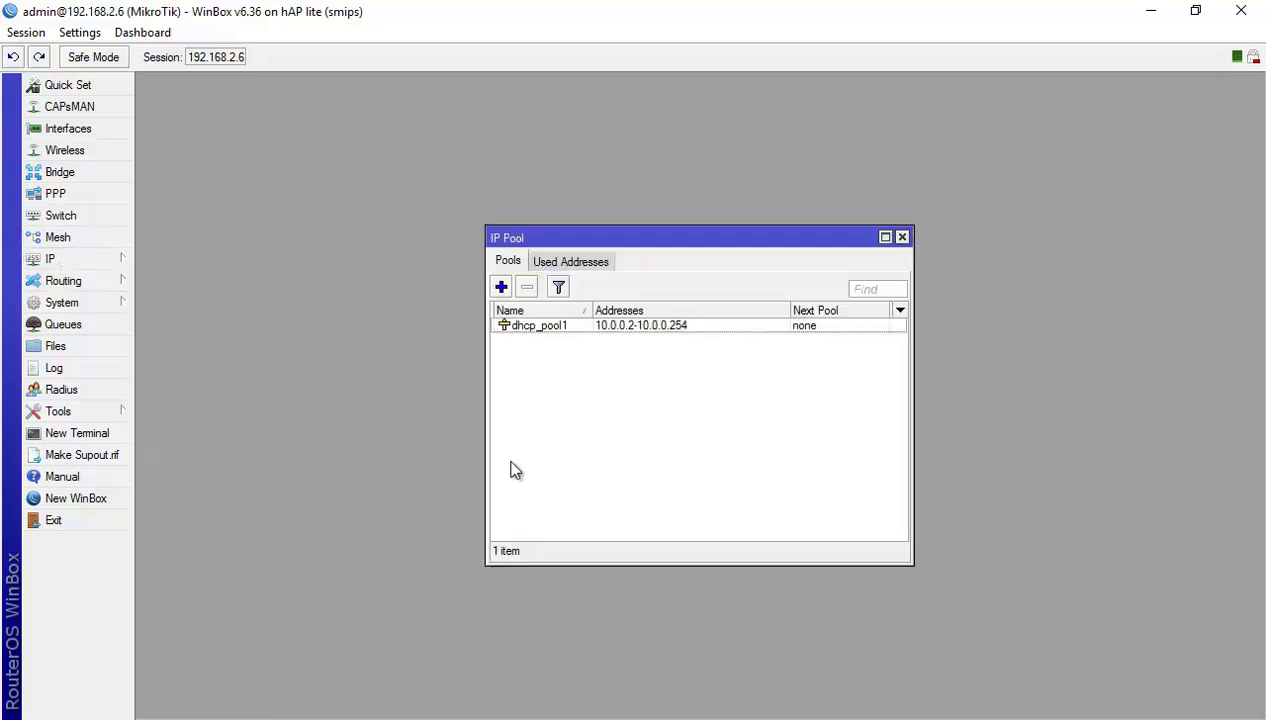
pyautogui.click(553, 326)
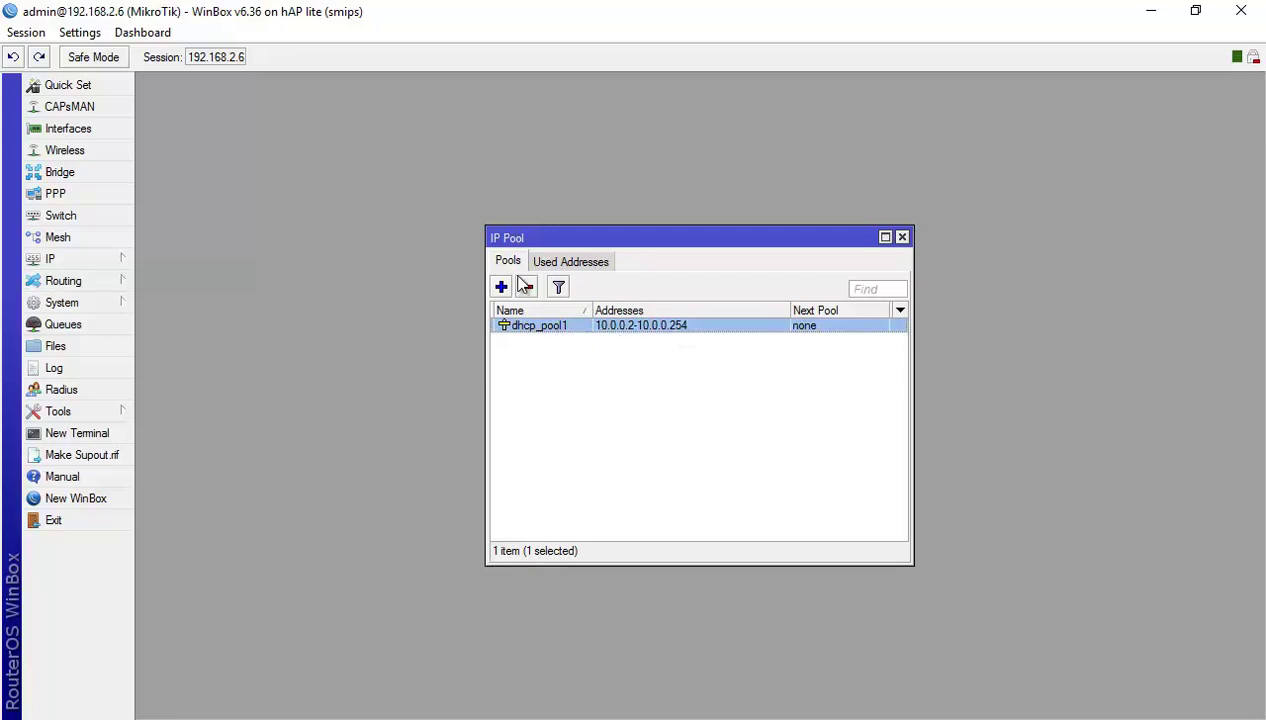
pyautogui.click(548, 260)
pyautogui.click(508, 260)
pyautogui.click(526, 287)
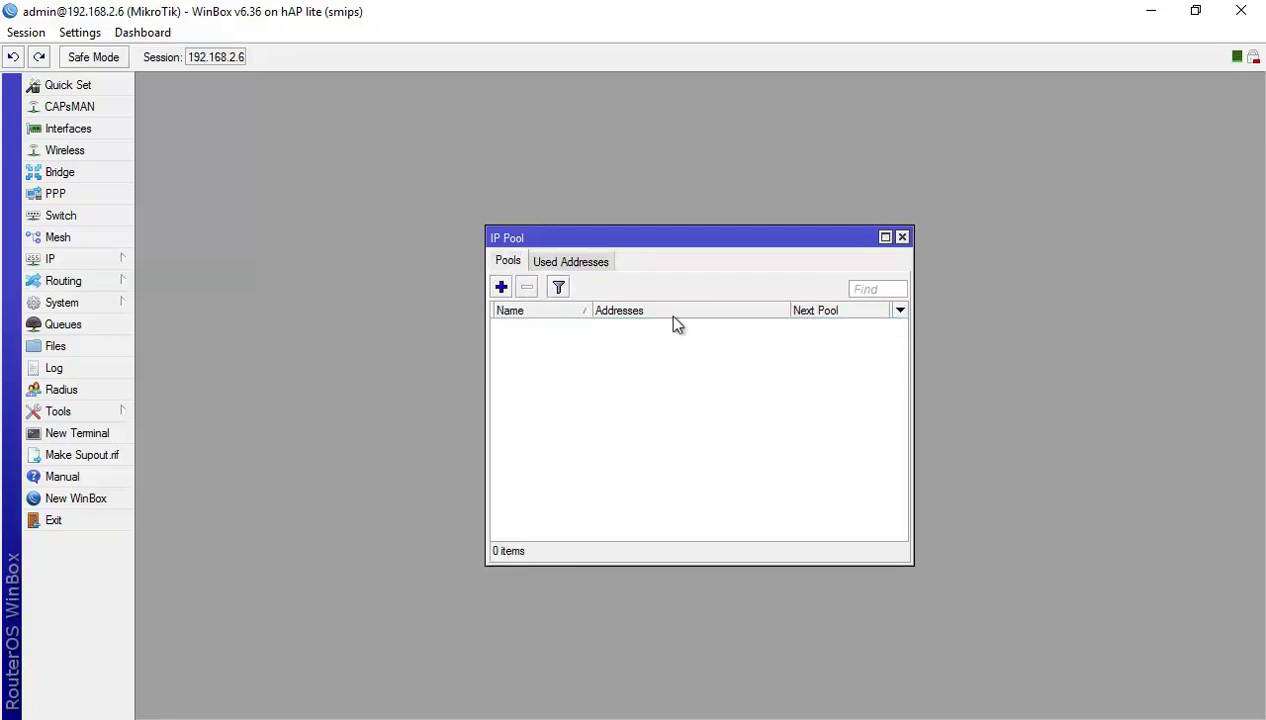
pyautogui.click(903, 240)
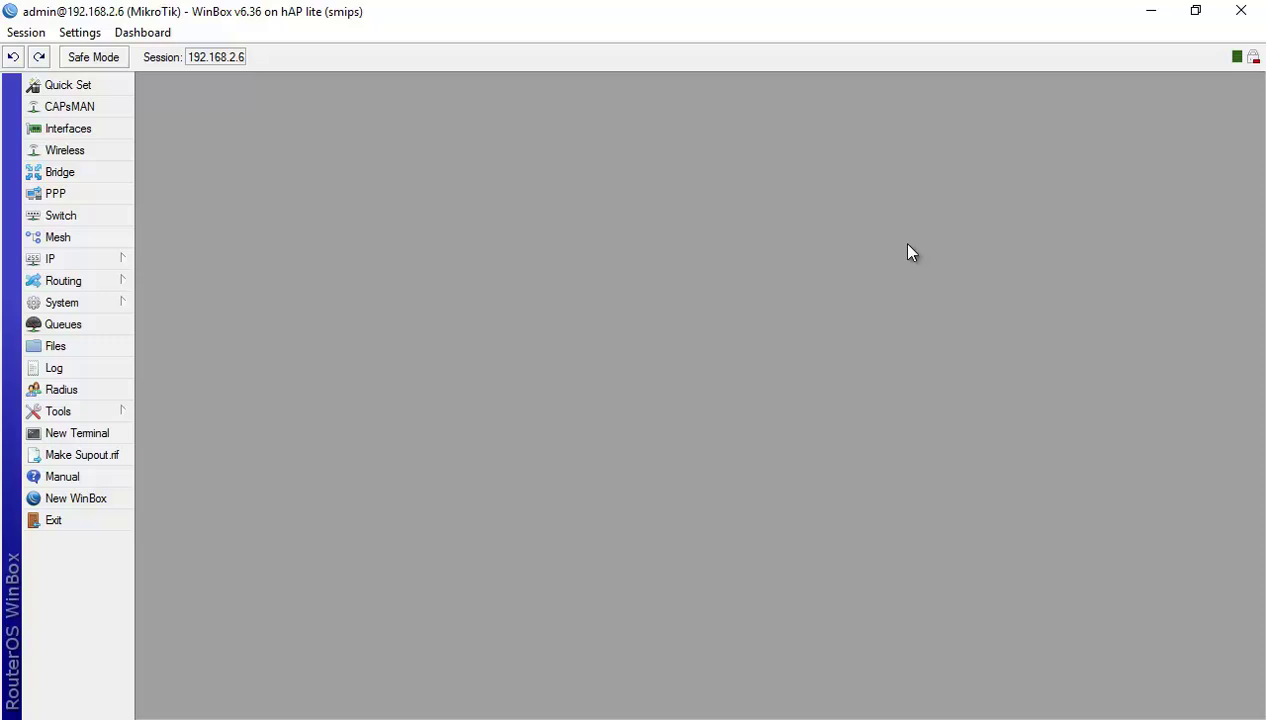
# - Delete the srcnat masquerade NAT rule, then minimize WinBox to reveal the LAB 3 slide
pyautogui.click(71, 262)
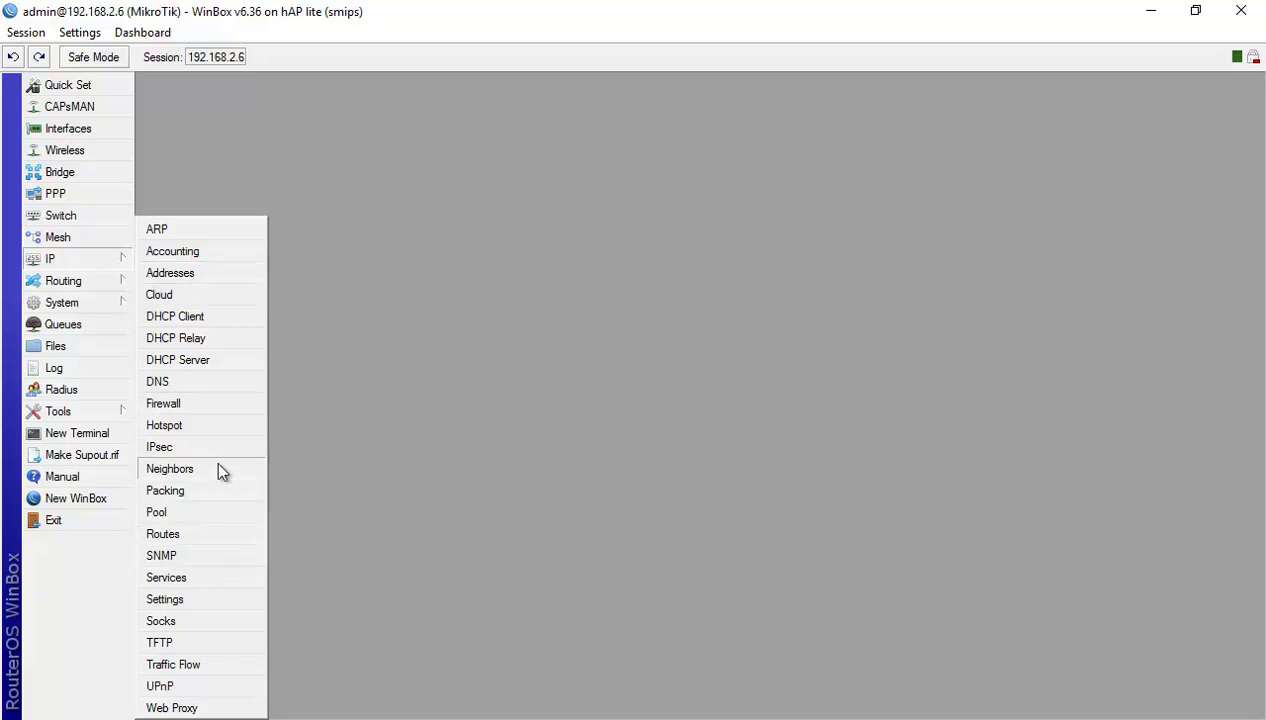
pyautogui.click(165, 404)
pyautogui.click(413, 263)
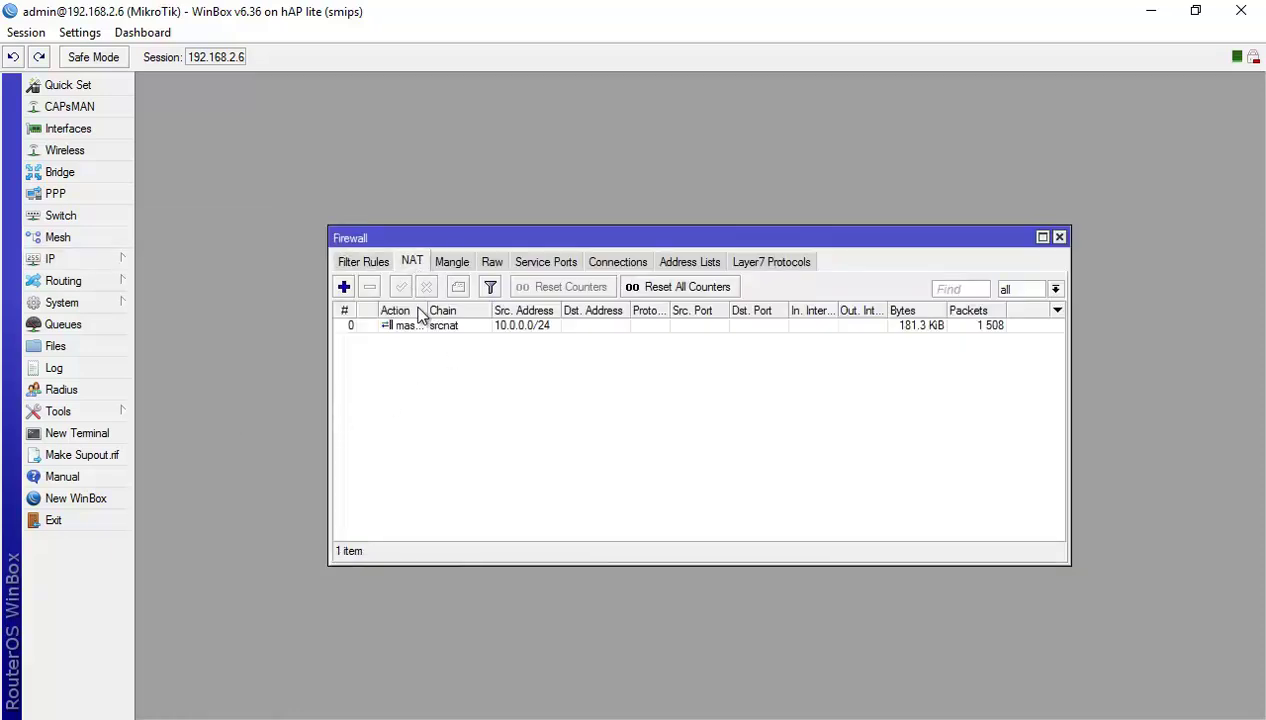
pyautogui.click(399, 324)
pyautogui.click(370, 289)
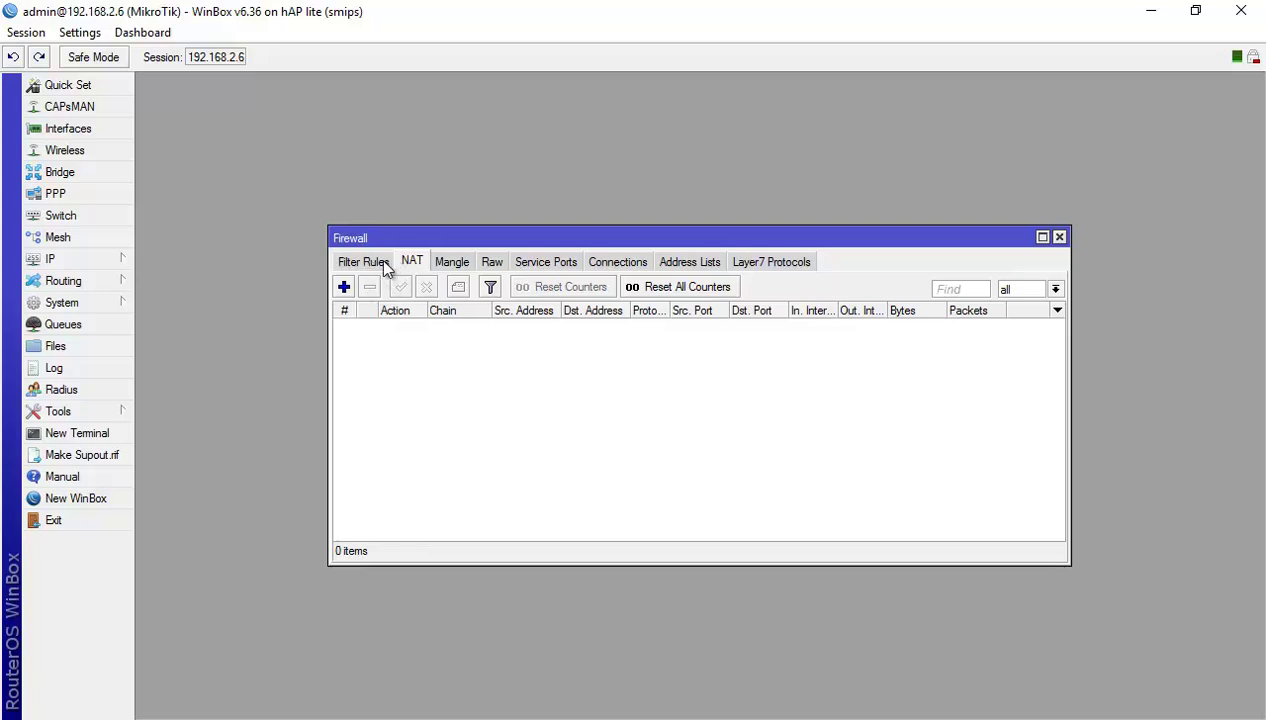
pyautogui.click(1060, 238)
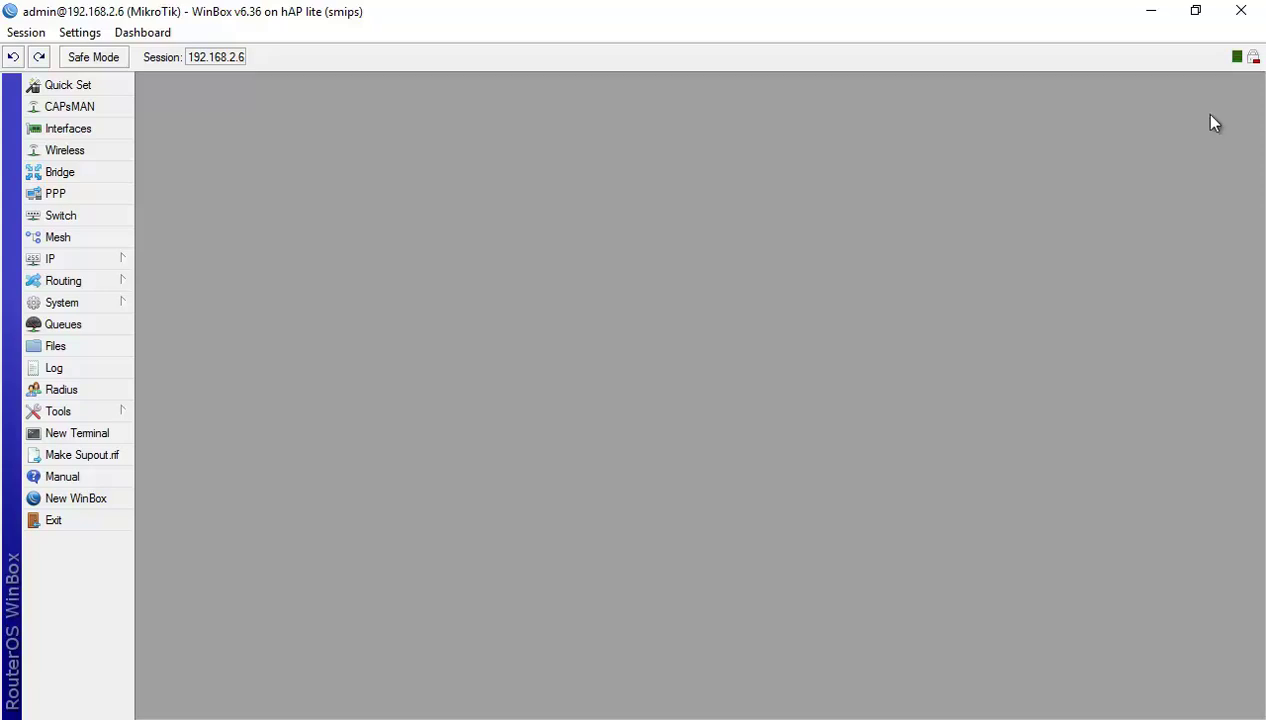
pyautogui.click(1152, 14)
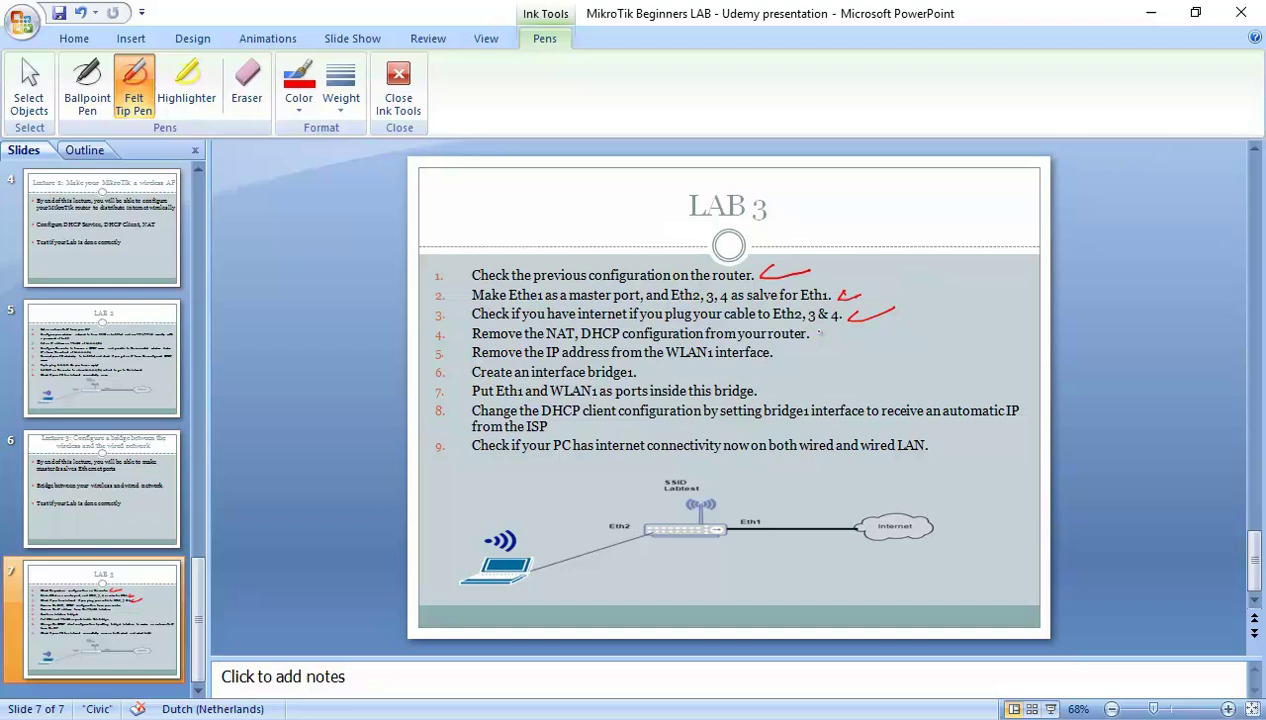
# - Draw red check marks after items 4 and 5 on the LAB 3 slide
pyautogui.moveTo(816, 333); pyautogui.dragTo(855, 324)
pyautogui.moveTo(784, 347)
pyautogui.mouseDown()
pyautogui.moveTo(777, 356)
pyautogui.moveTo(812, 355)
pyautogui.mouseUp()
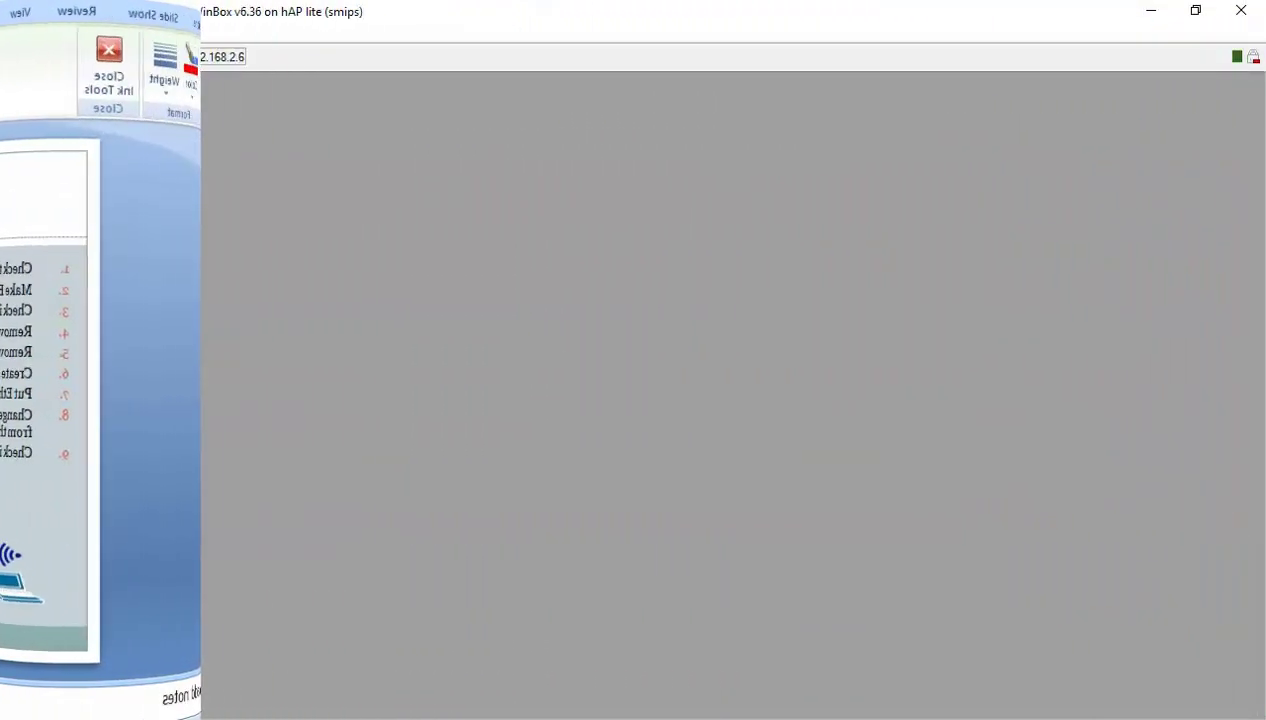
# - Delete the 10.0.0.1/24 address on wlan1 from the IP address list
pyautogui.click(62, 262)
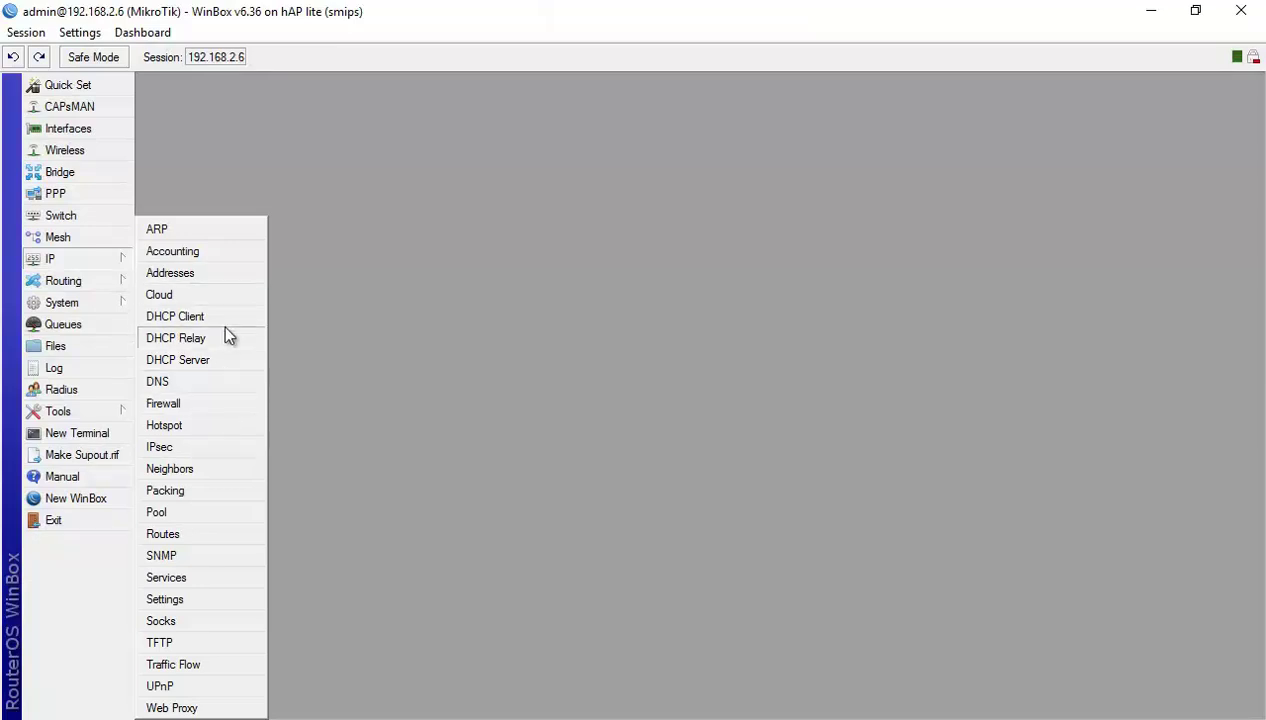
pyautogui.click(200, 271)
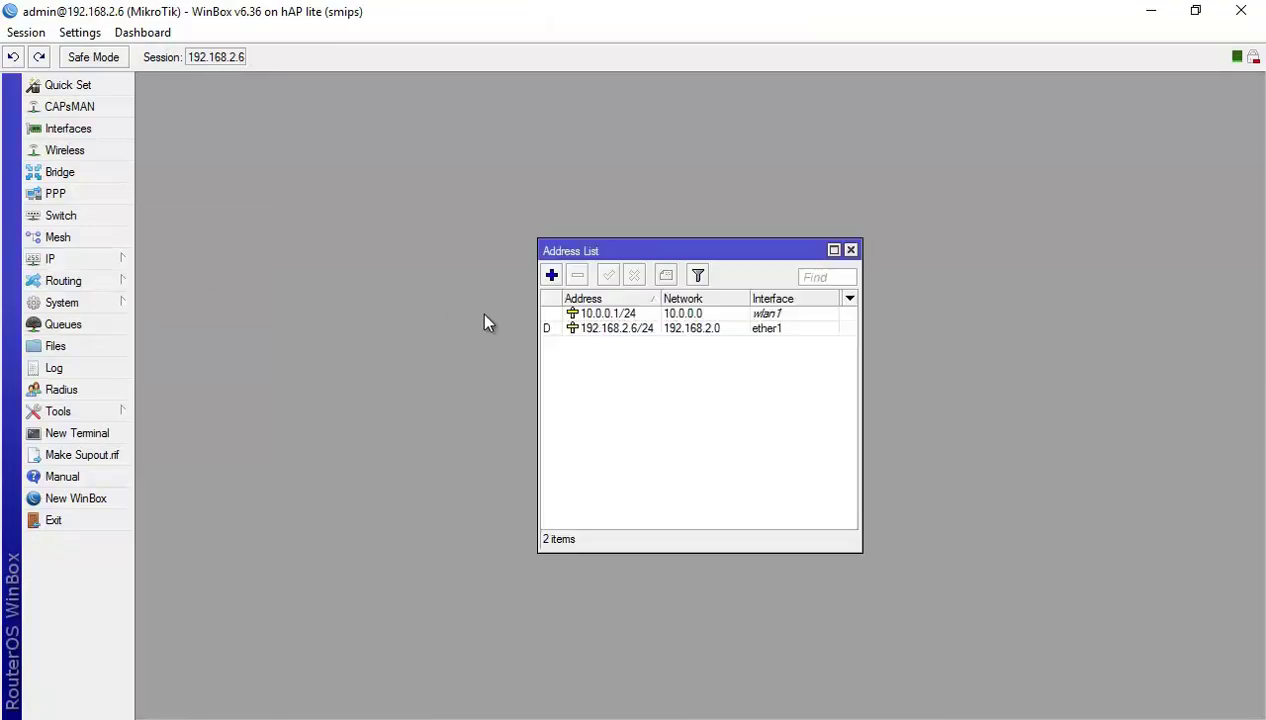
pyautogui.click(620, 314)
pyautogui.click(578, 276)
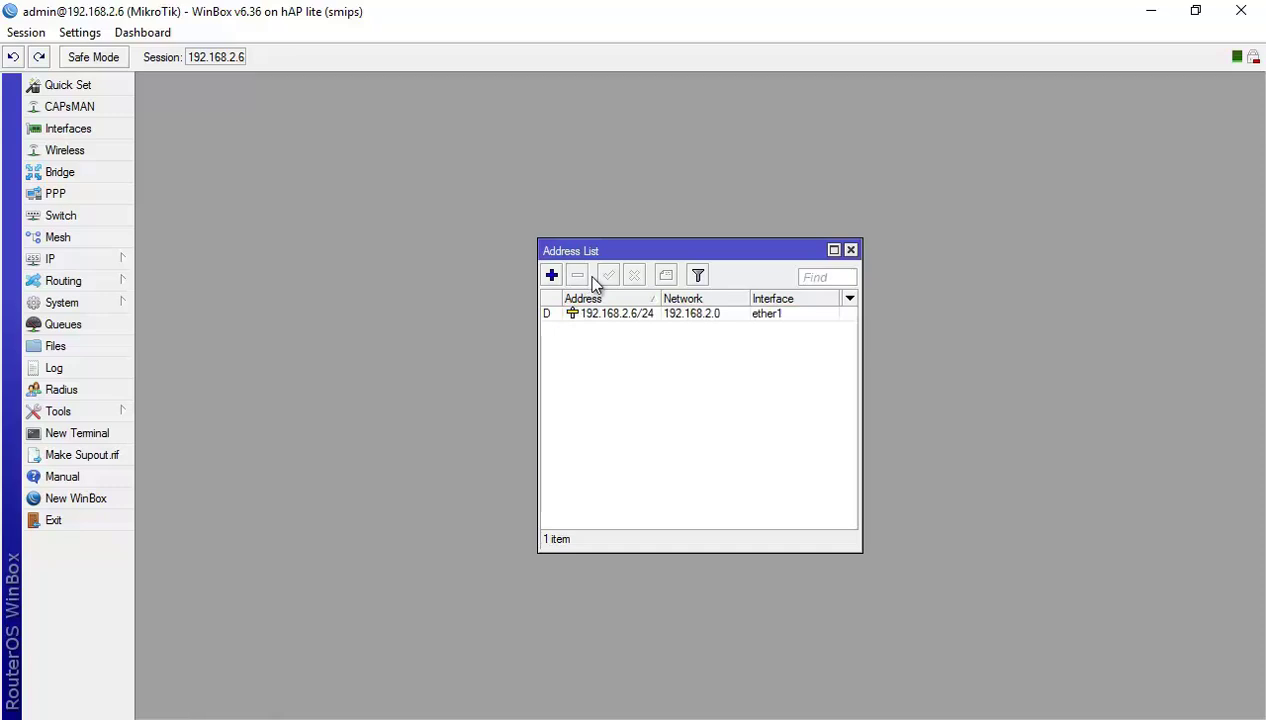
pyautogui.click(851, 251)
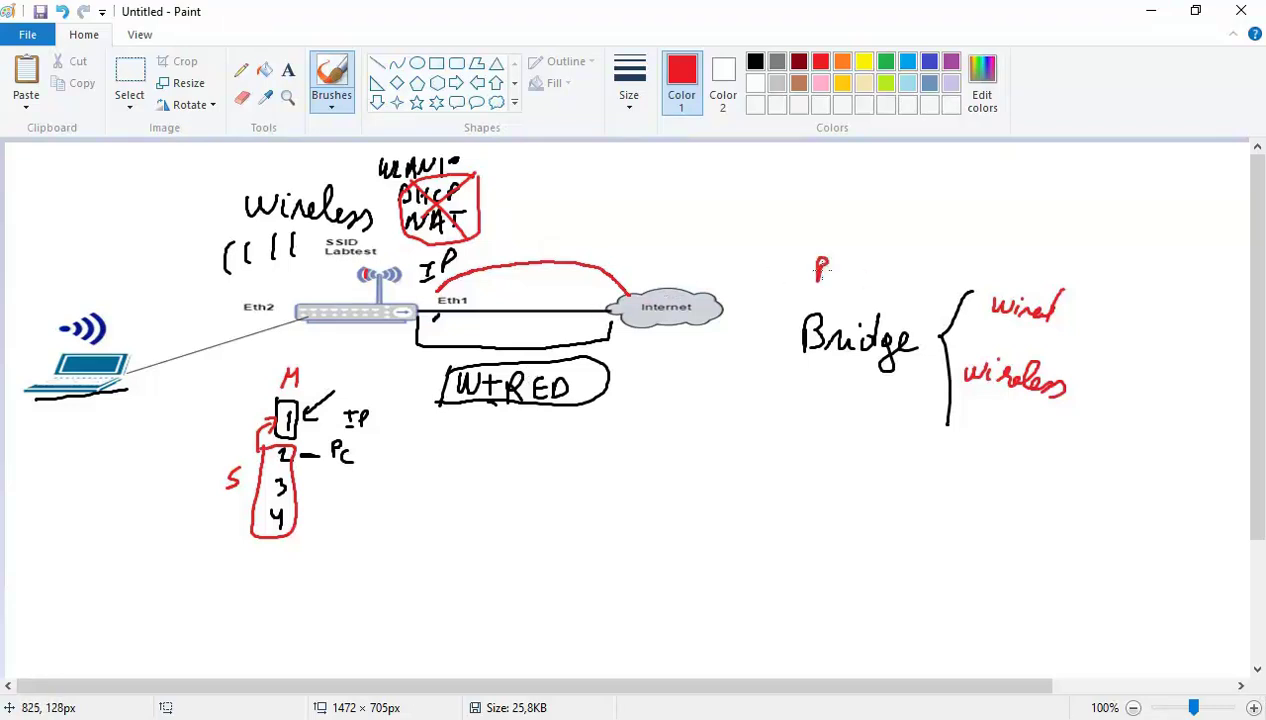
# - Finish the red 'Port' label above Bridge and circle the Wired/Wireless bracket
pyautogui.moveTo(840, 268); pyautogui.dragTo(837, 271)
pyautogui.moveTo(851, 270)
pyautogui.mouseDown()
pyautogui.moveTo(866, 267)
pyautogui.moveTo(872, 286)
pyautogui.mouseUp()
pyautogui.moveTo(862, 270); pyautogui.dragTo(886, 264)
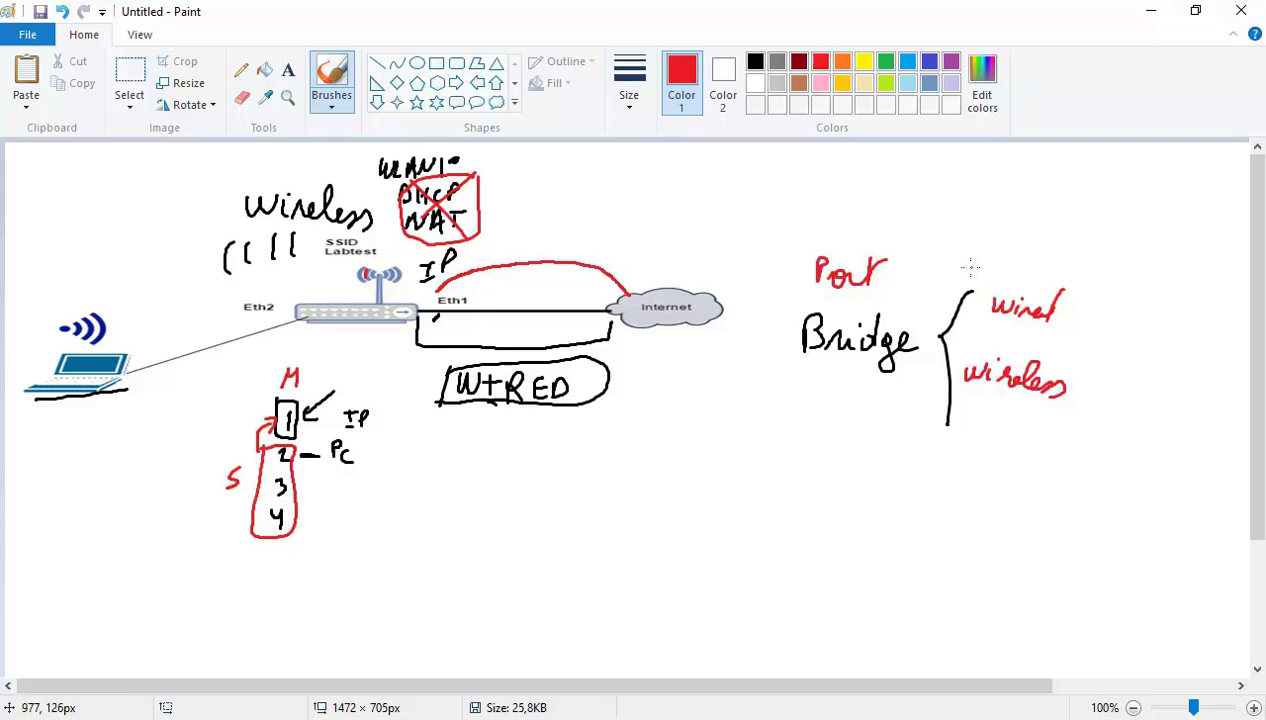
pyautogui.moveTo(962, 258)
pyautogui.mouseDown()
pyautogui.moveTo(1078, 386)
pyautogui.moveTo(962, 446)
pyautogui.moveTo(928, 294)
pyautogui.moveTo(995, 254)
pyautogui.mouseUp()
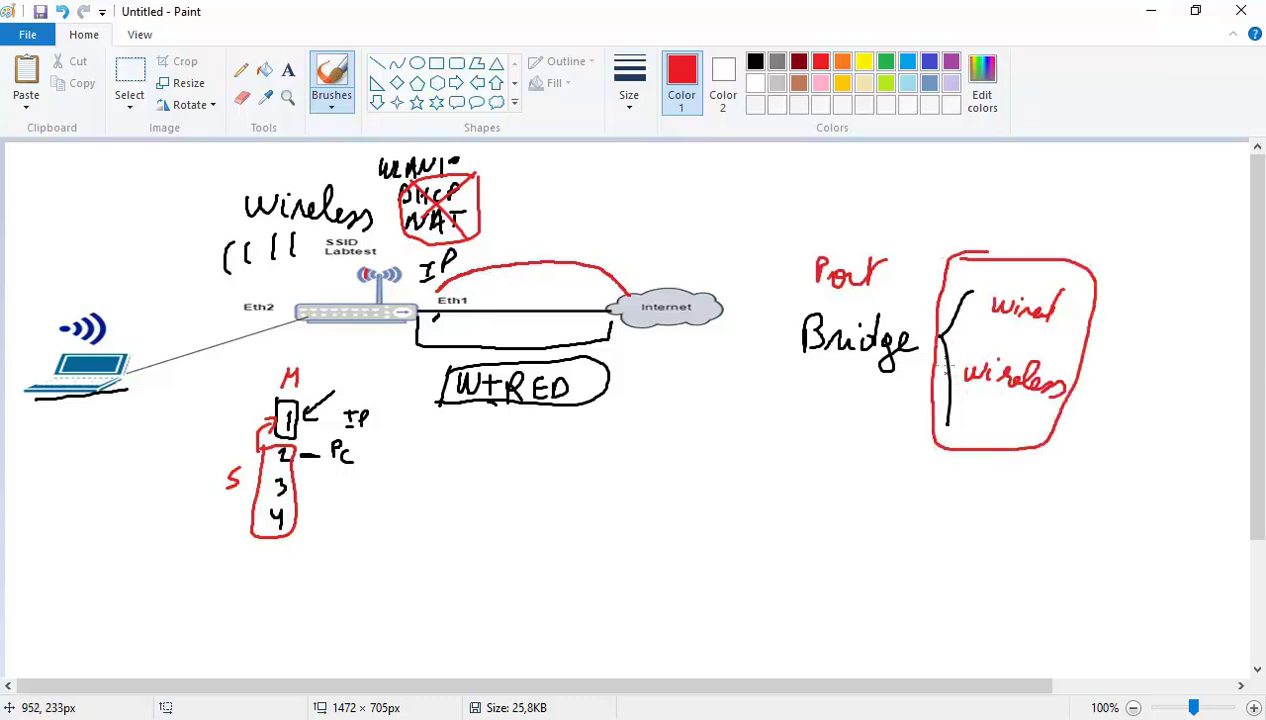
# - Draw a red arrow pointing down at 'Port' and label it 'IP'
pyautogui.moveTo(840, 198); pyautogui.dragTo(838, 252)
pyautogui.moveTo(848, 232)
pyautogui.mouseDown()
pyautogui.moveTo(838, 252)
pyautogui.moveTo(857, 195)
pyautogui.moveTo(857, 218)
pyautogui.mouseUp()
pyautogui.moveTo(851, 218); pyautogui.dragTo(869, 198)
pyautogui.moveTo(869, 198); pyautogui.dragTo(871, 211)
pyautogui.hotkey('alt', 'Tab')
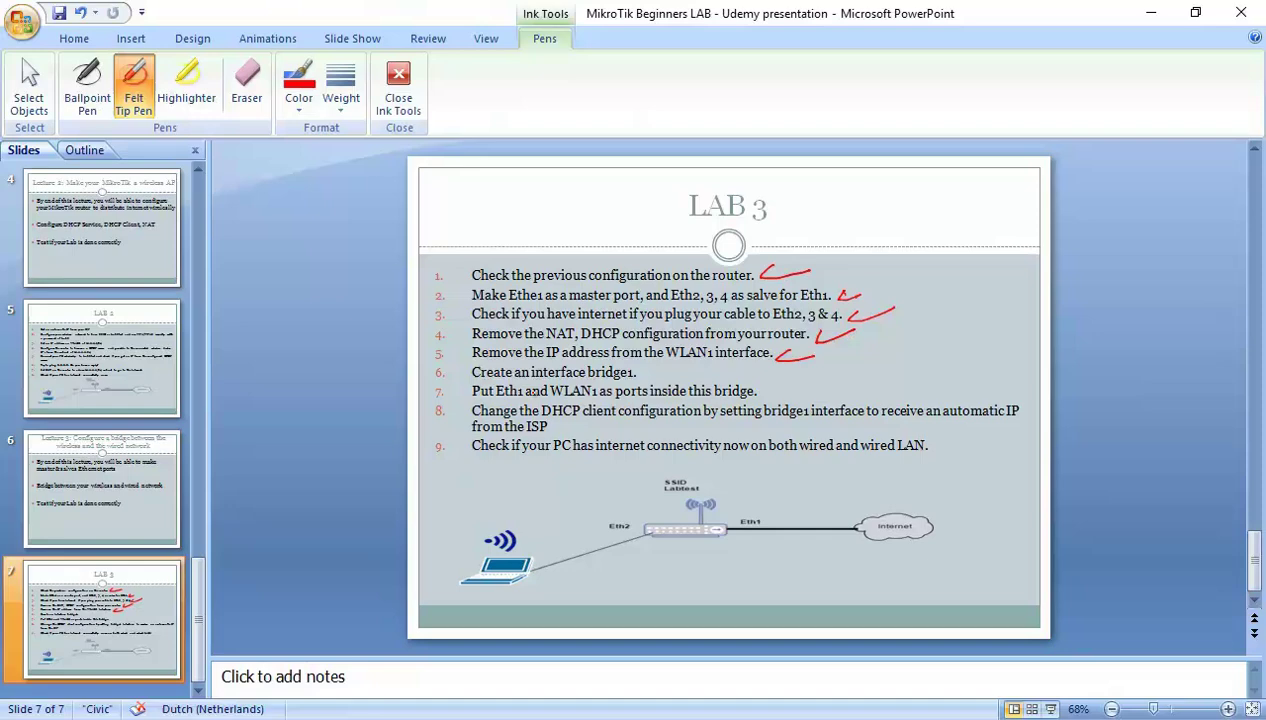
# - Create a new bridge interface named bridge1, then tick item 6 on the LAB 3 slide
pyautogui.hotkey('alt', 'Tab')
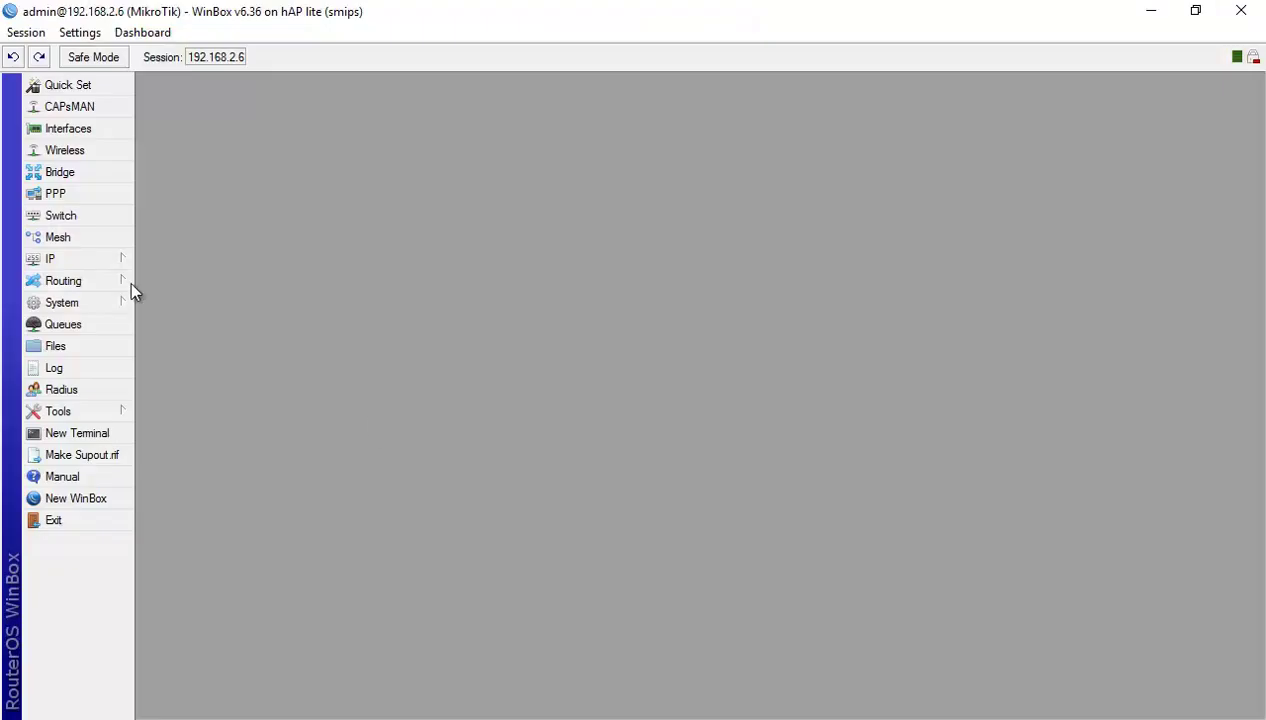
pyautogui.click(79, 178)
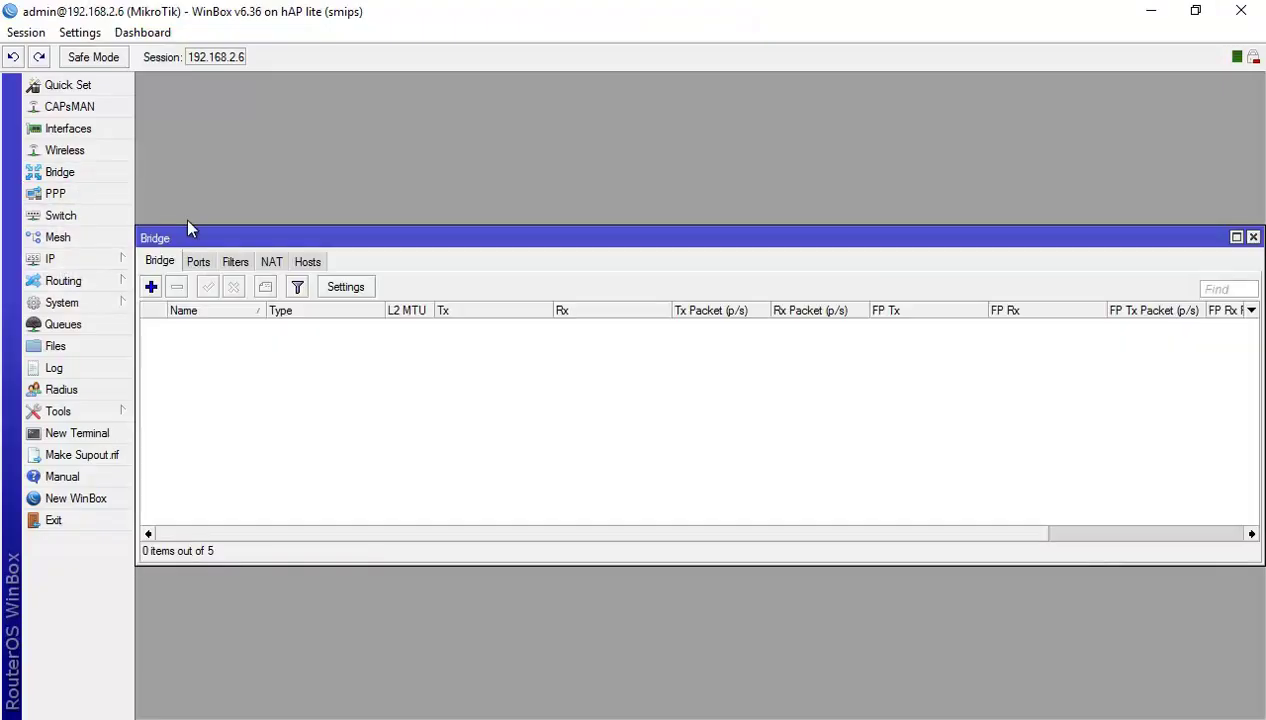
pyautogui.click(151, 288)
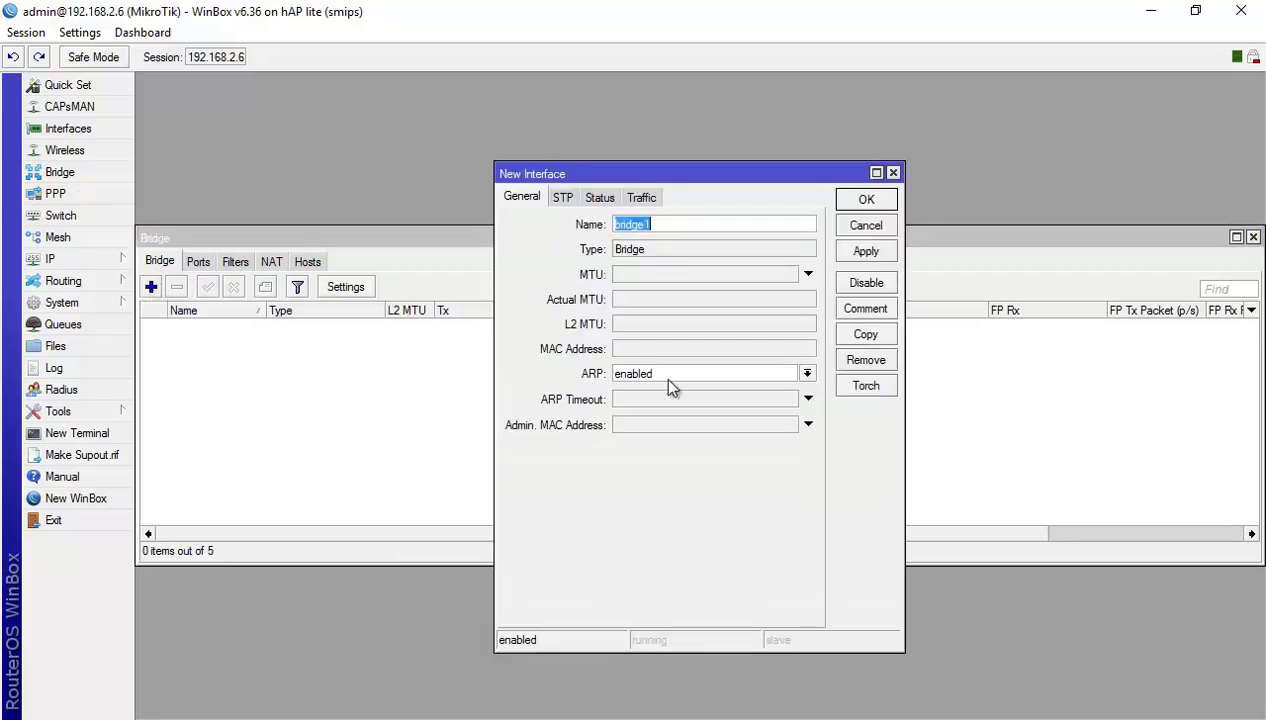
pyautogui.click(887, 203)
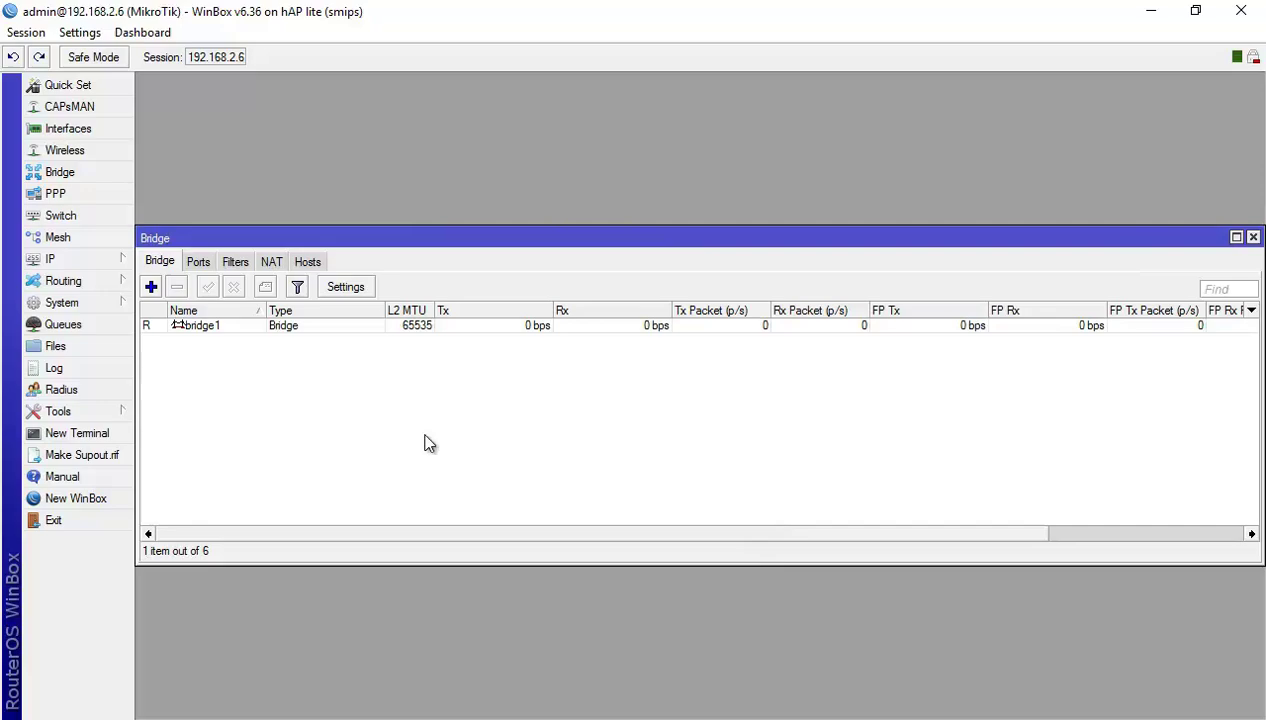
pyautogui.hotkey('alt', 'Tab')
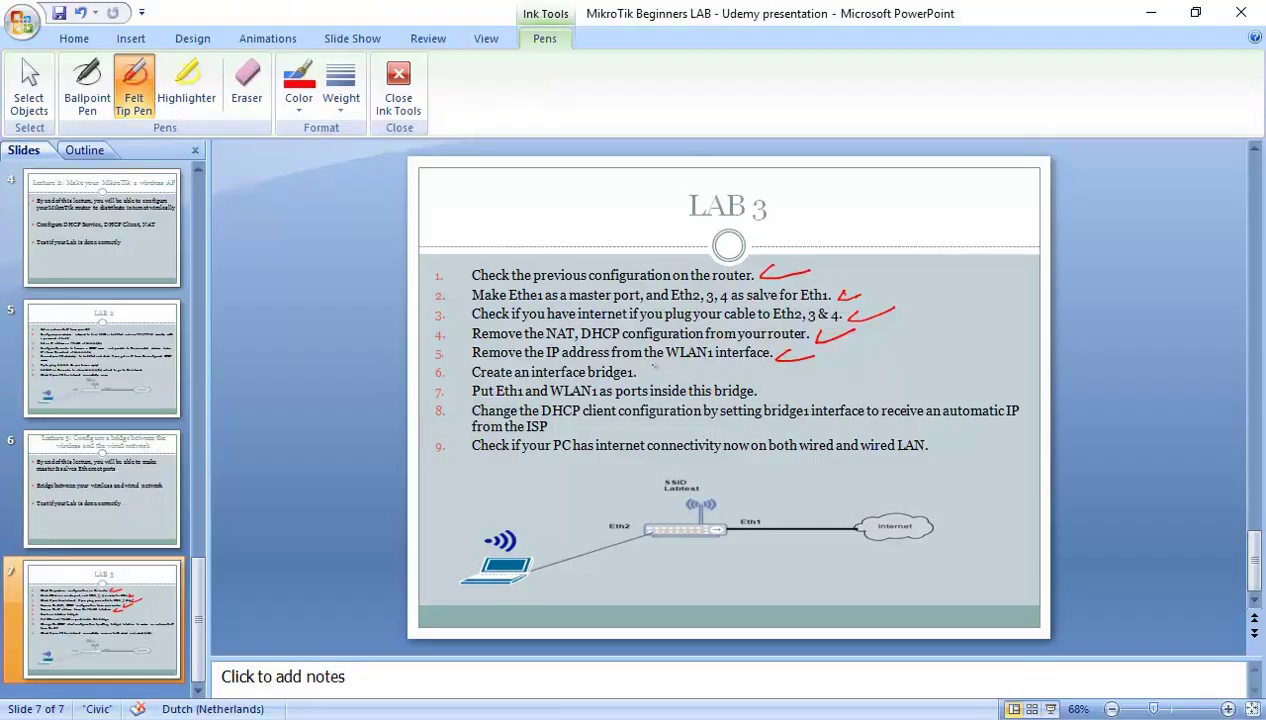
pyautogui.moveTo(643, 372); pyautogui.dragTo(684, 368)
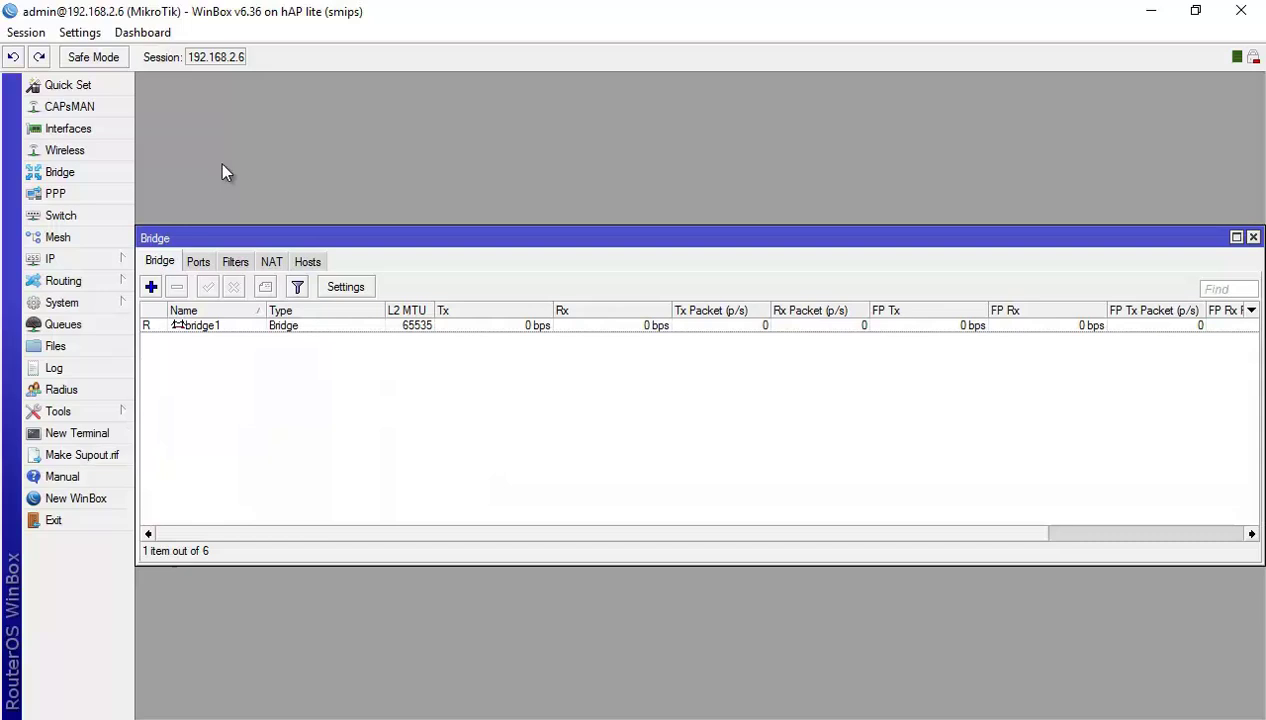
# - Add ether1 as a port of bridge1
pyautogui.click(199, 262)
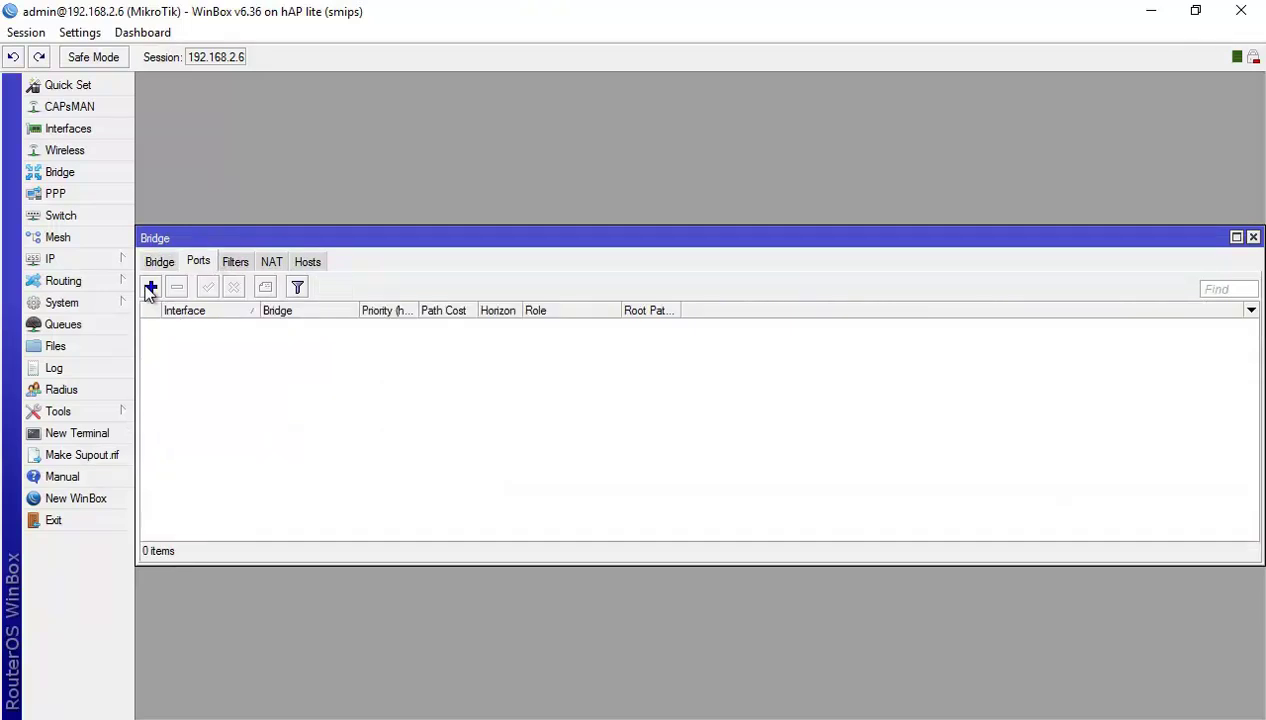
pyautogui.click(150, 288)
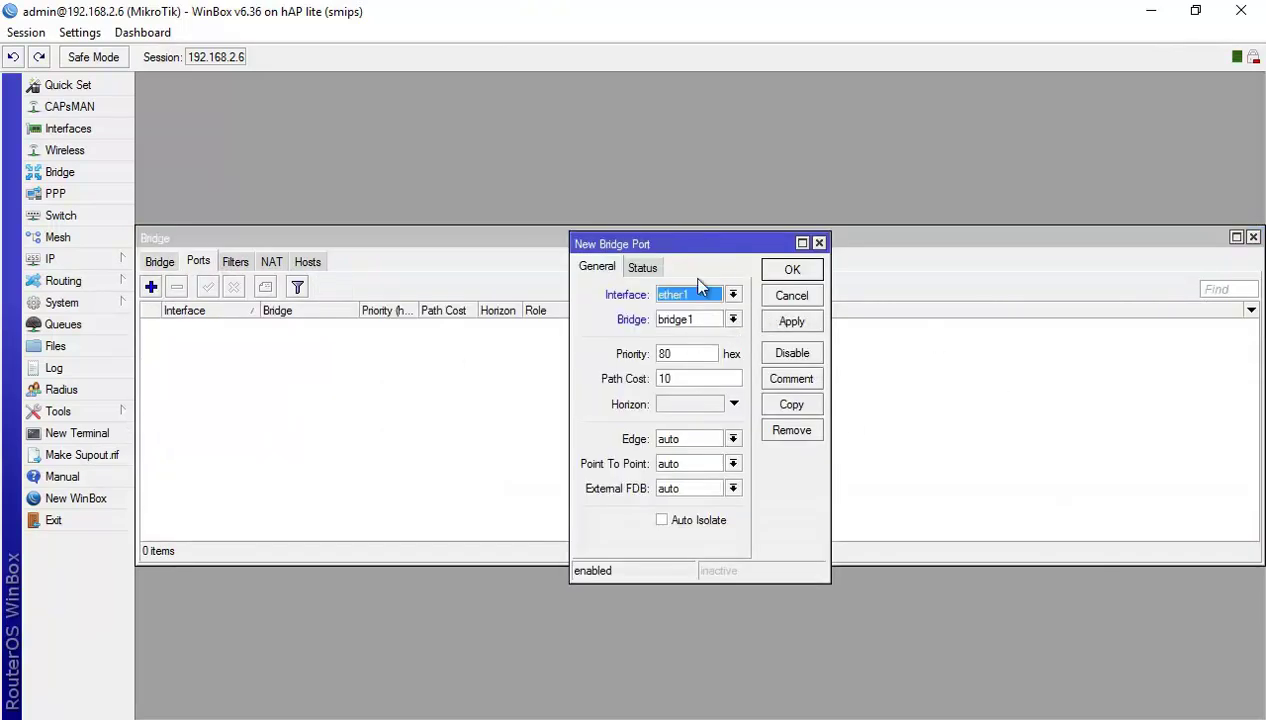
pyautogui.click(686, 330)
pyautogui.click(711, 298)
pyautogui.click(715, 308)
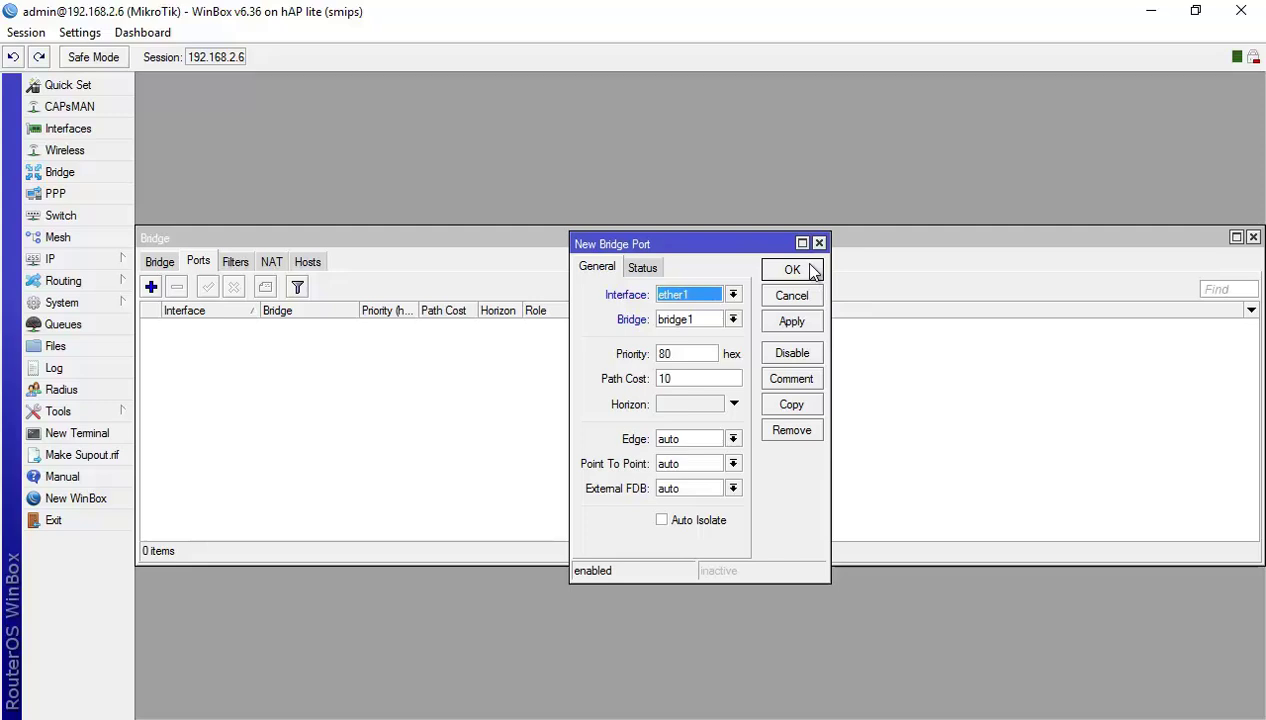
pyautogui.click(792, 270)
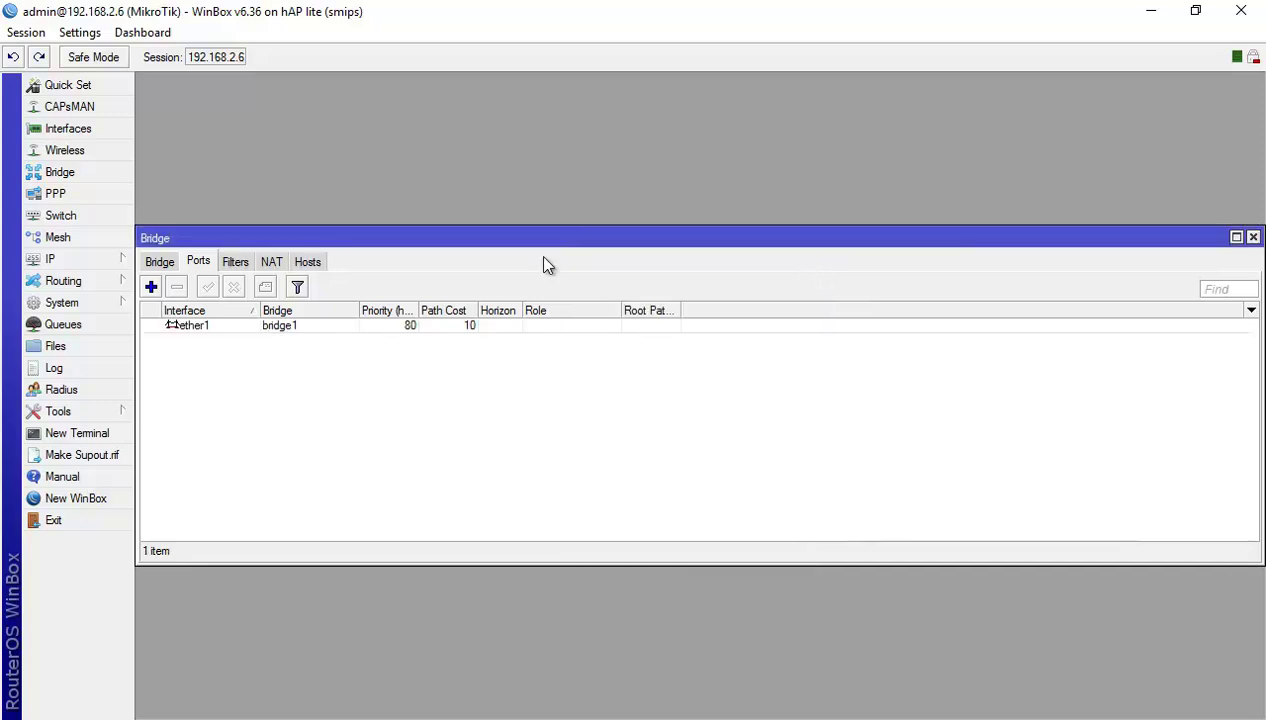
# - Add wlan1 as a second port of bridge1
pyautogui.click(151, 287)
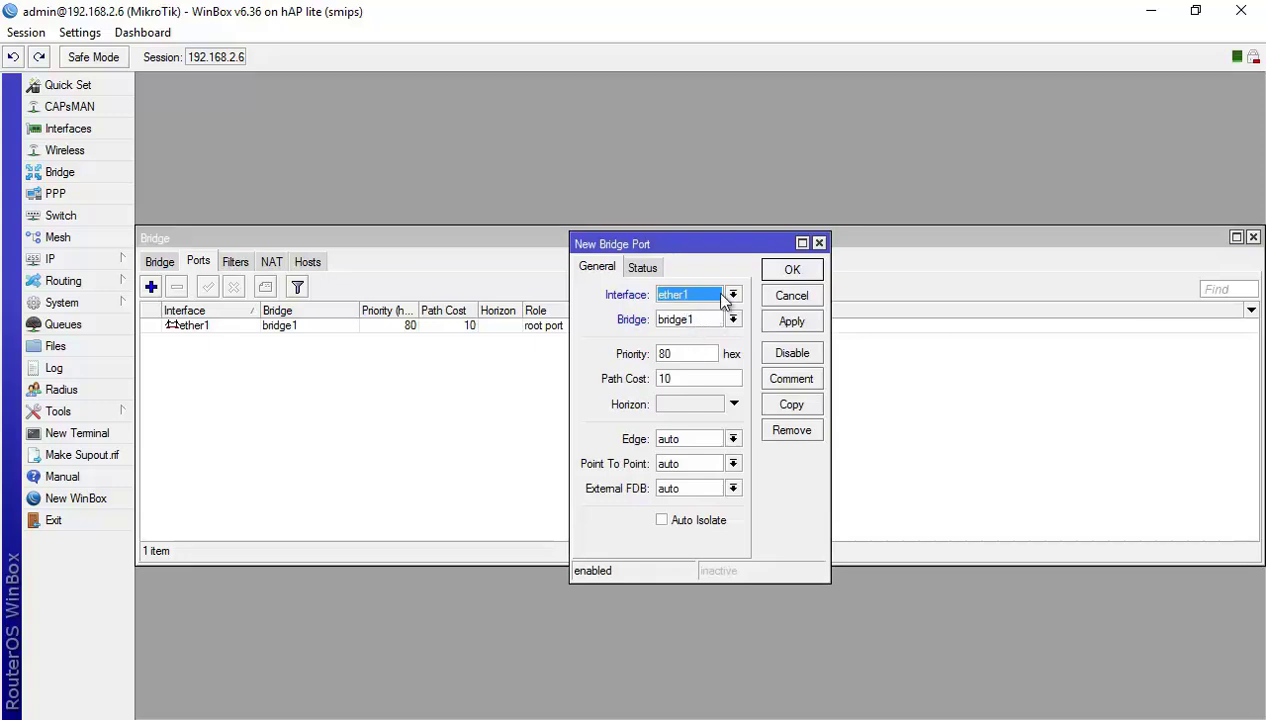
pyautogui.click(733, 294)
pyautogui.click(668, 362)
pyautogui.click(795, 270)
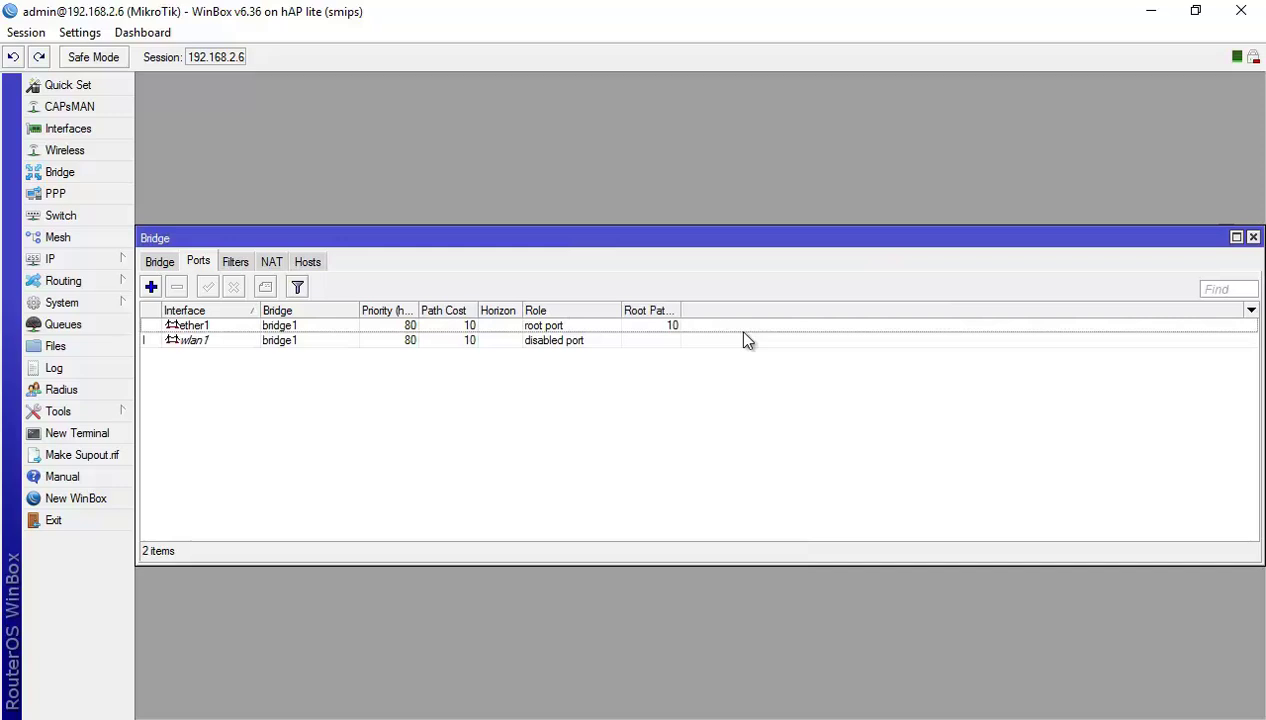
pyautogui.moveTo(1170, 231); pyautogui.dragTo(1116, 234)
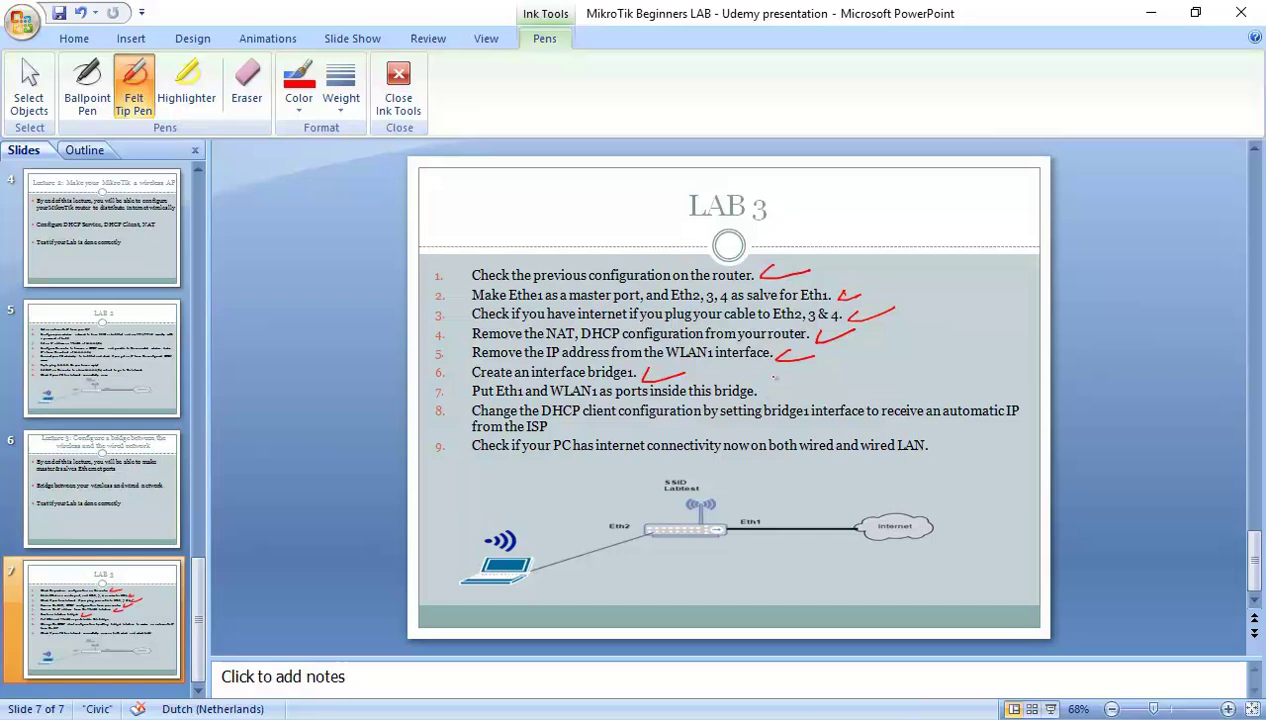
# - Tick item 7 on the LAB 3 slide in red and return to WinBox
pyautogui.moveTo(761, 387); pyautogui.dragTo(806, 380)
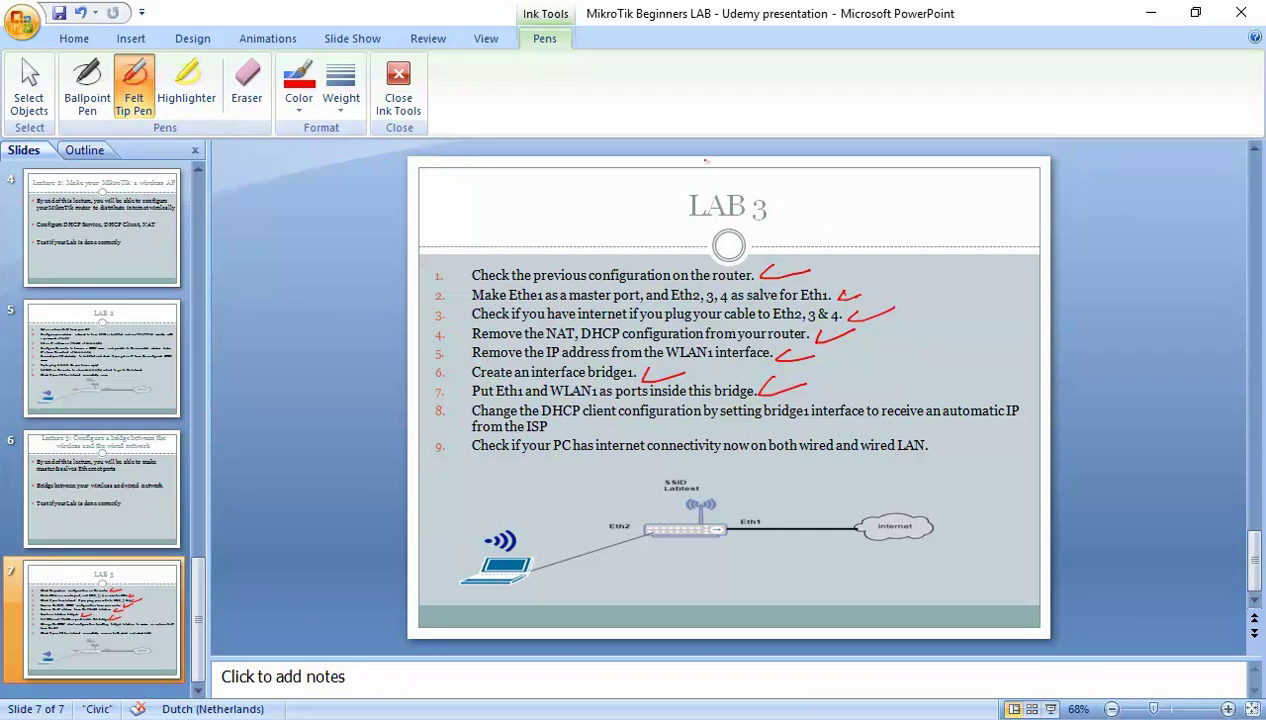
pyautogui.hotkey('alt', 'Tab')
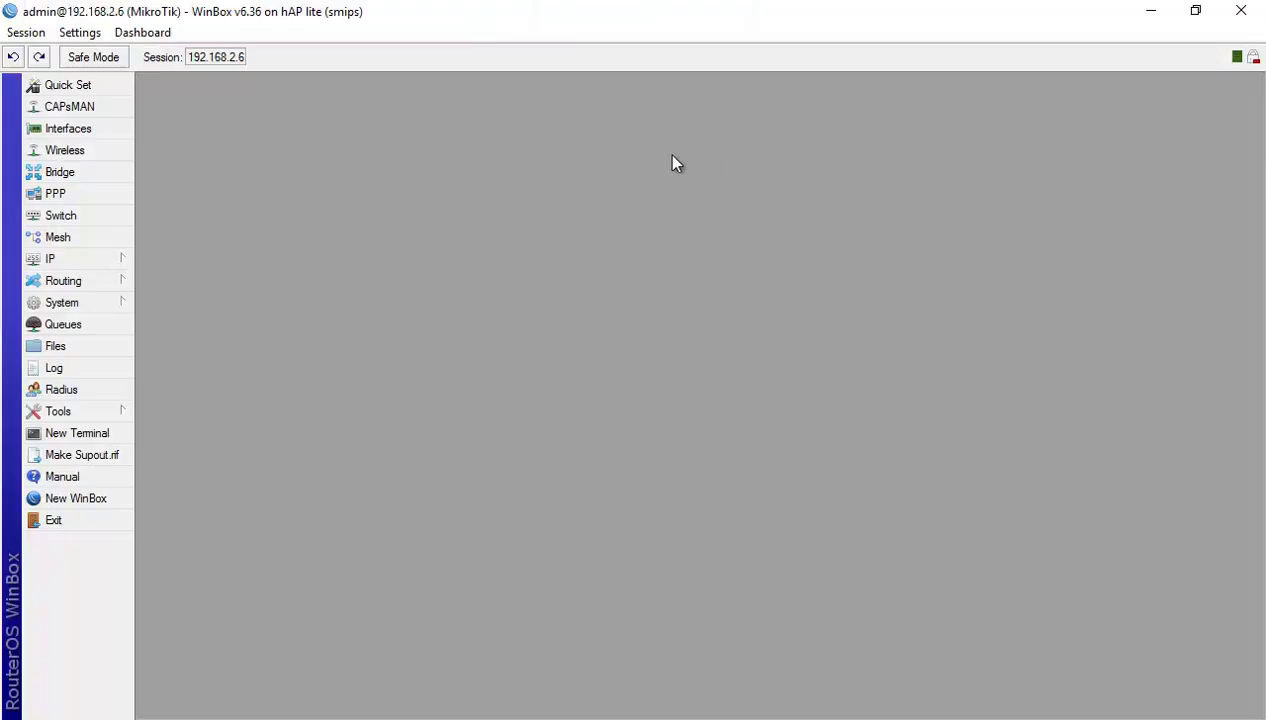
# - Change the ether1 DHCP client entry's interface to bridge1
pyautogui.click(79, 263)
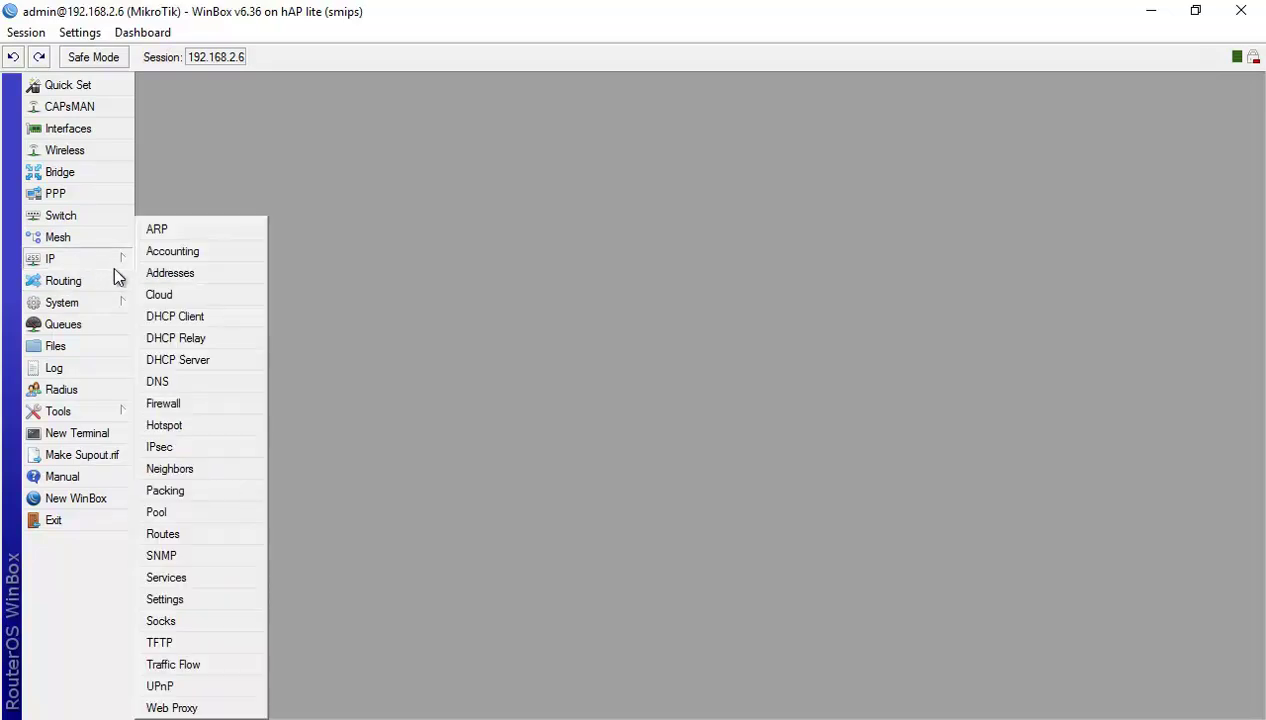
pyautogui.click(207, 317)
pyautogui.doubleClick(510, 327)
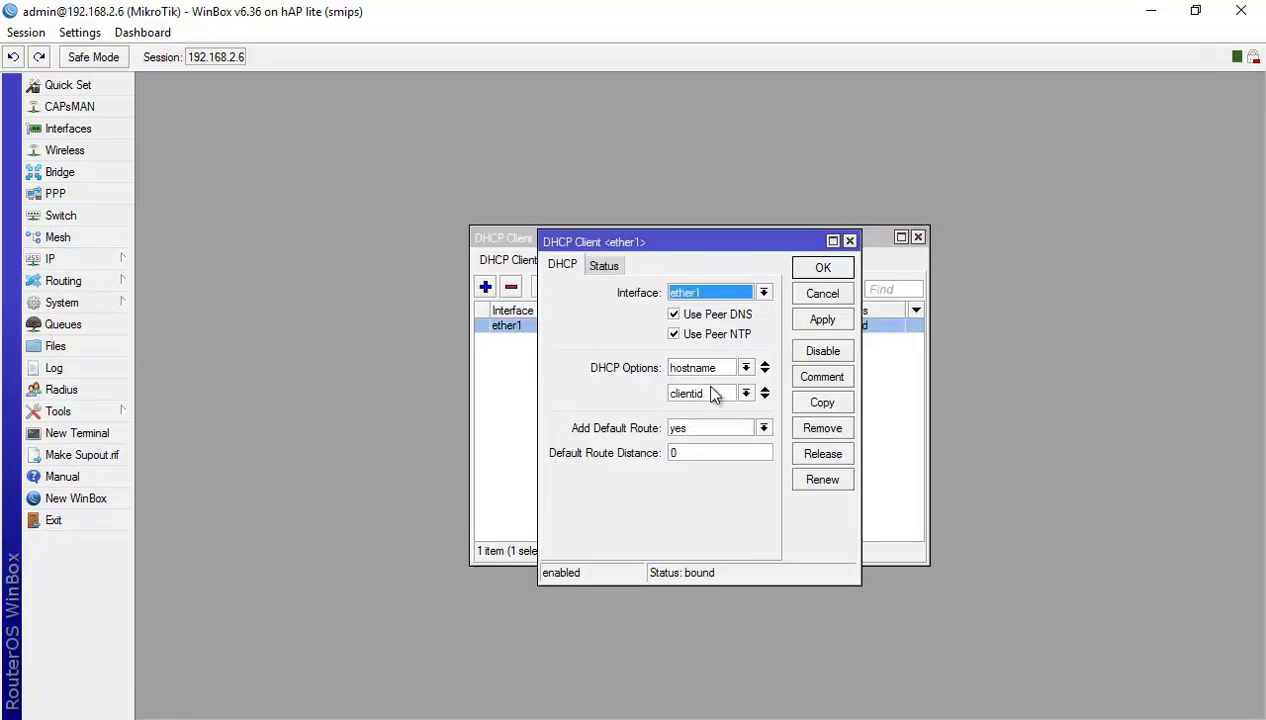
pyautogui.click(764, 292)
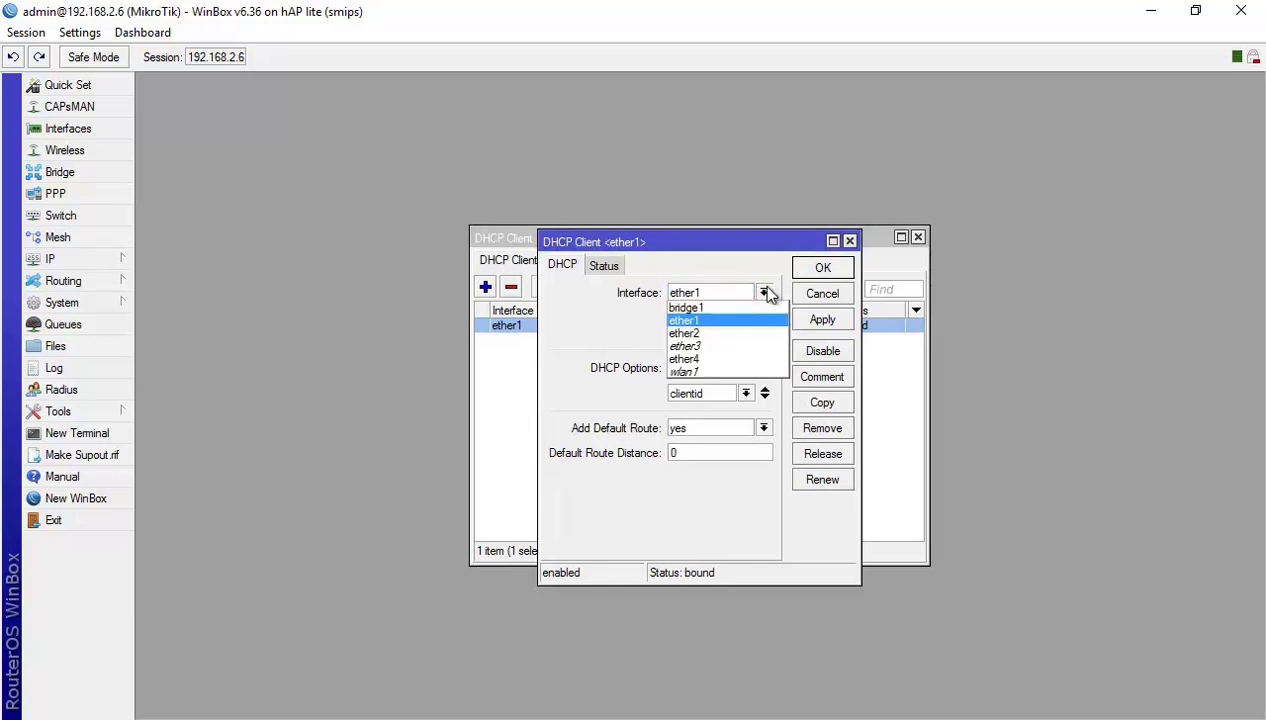
pyautogui.click(752, 308)
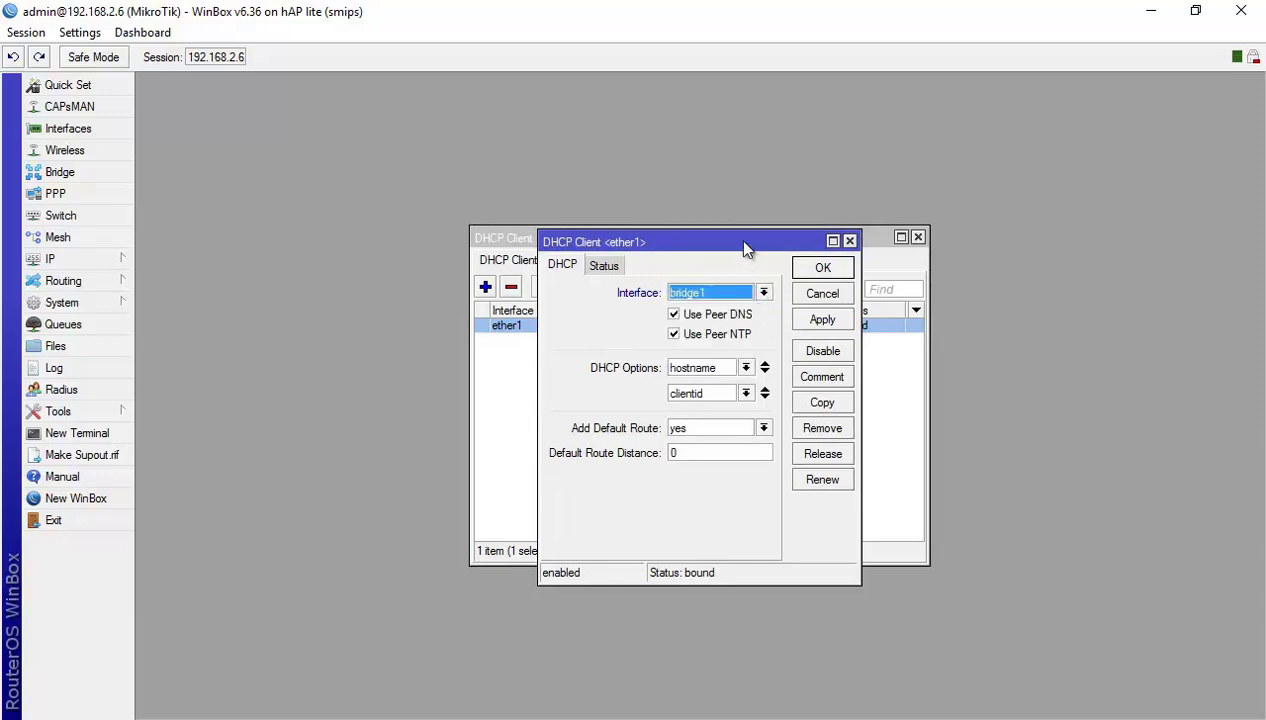
pyautogui.moveTo(743, 248); pyautogui.dragTo(792, 380)
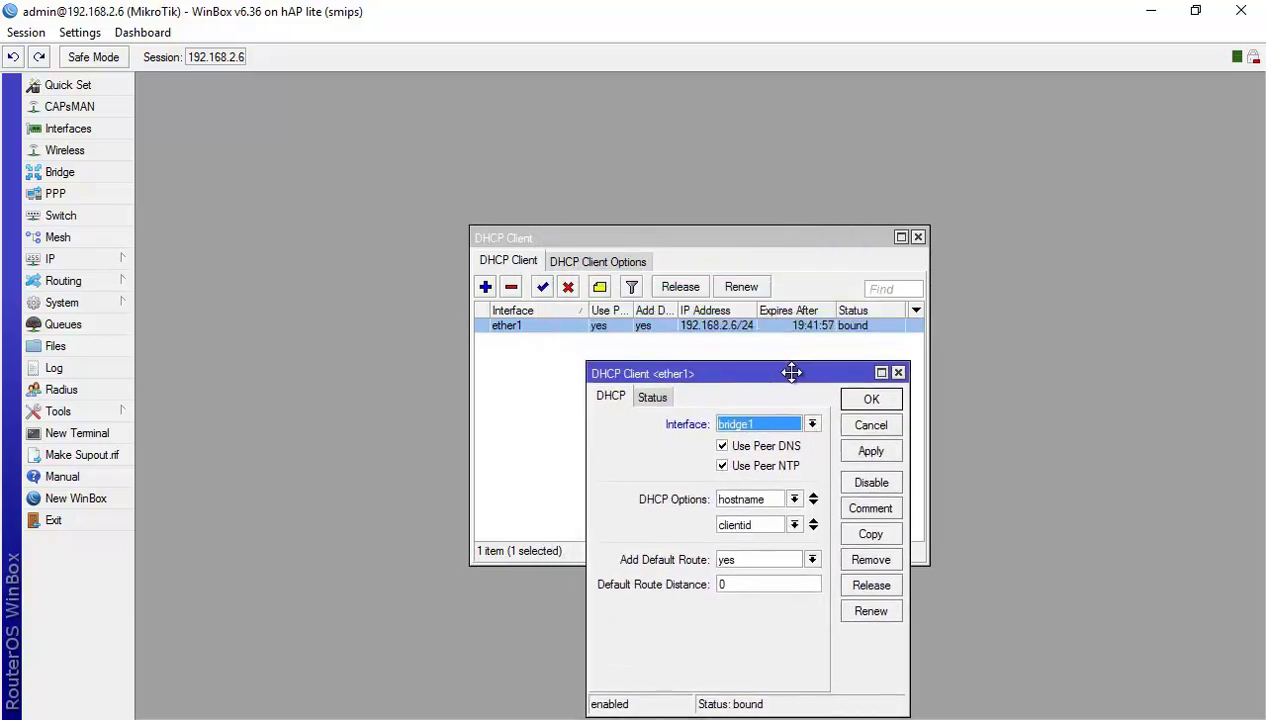
pyautogui.click(891, 400)
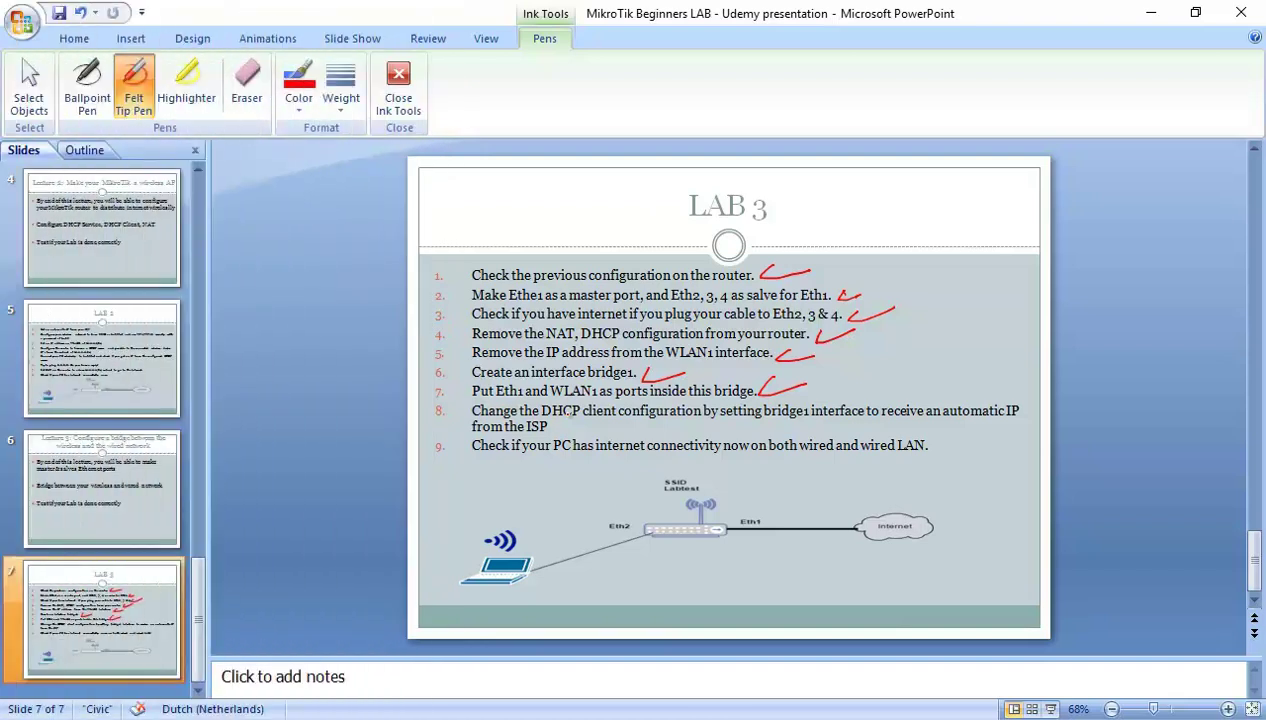
# - Draw an ink mark near 'PC has' on the slide, then undo the stray stroke
pyautogui.moveTo(556, 424)
pyautogui.mouseDown()
pyautogui.moveTo(597, 436)
pyautogui.moveTo(591, 419)
pyautogui.mouseUp()
pyautogui.hotkey('ctrl', 'z')
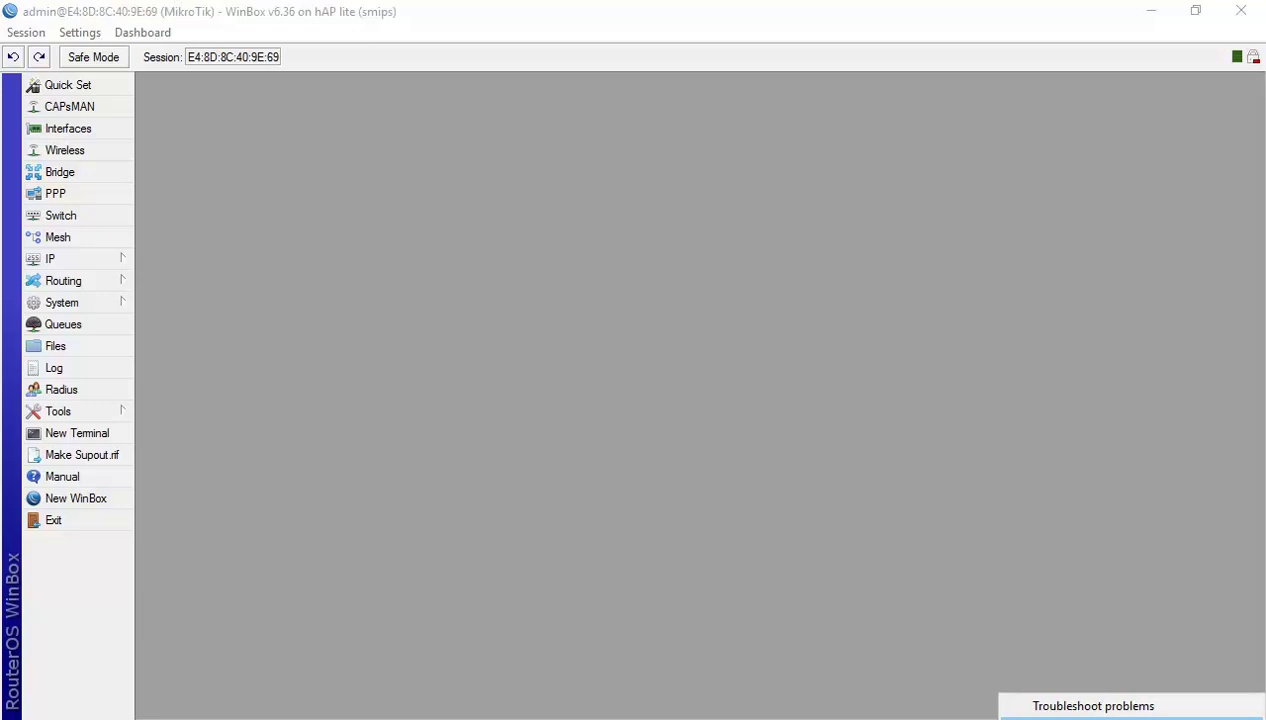
# - Run 'ping google.com' in a new Command Prompt
pyautogui.click(800, 690)
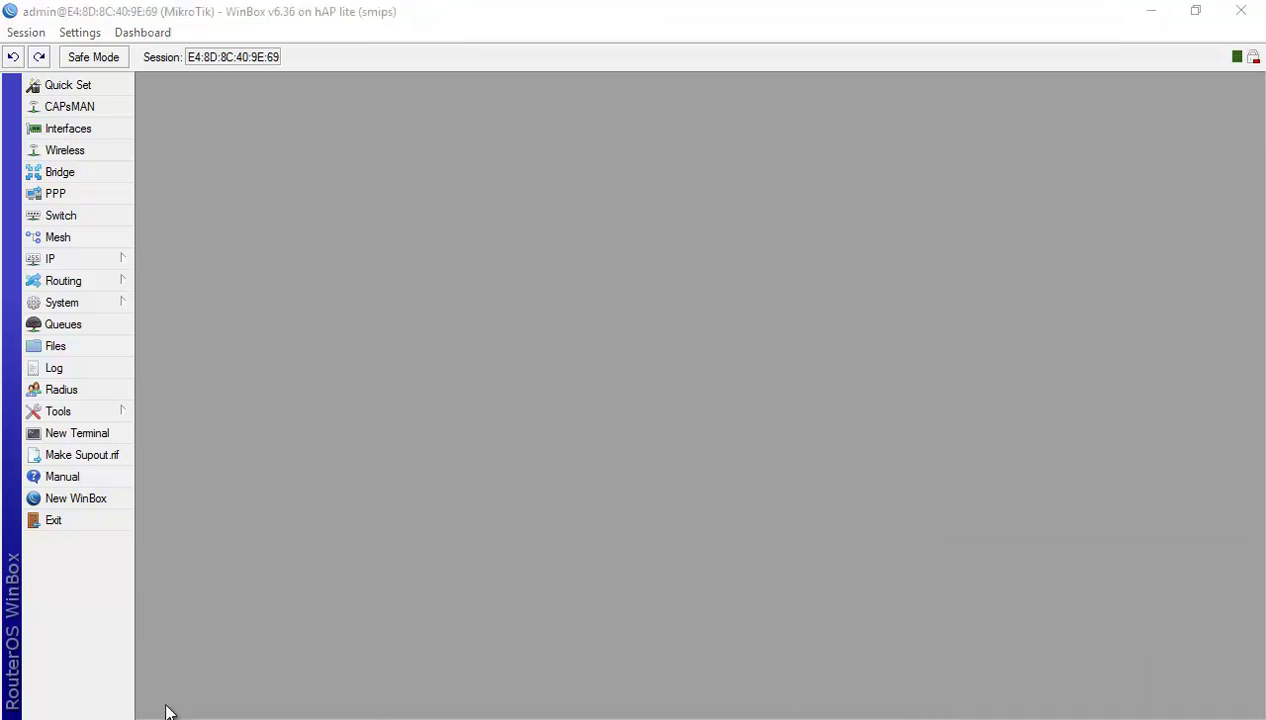
pyautogui.press('super')
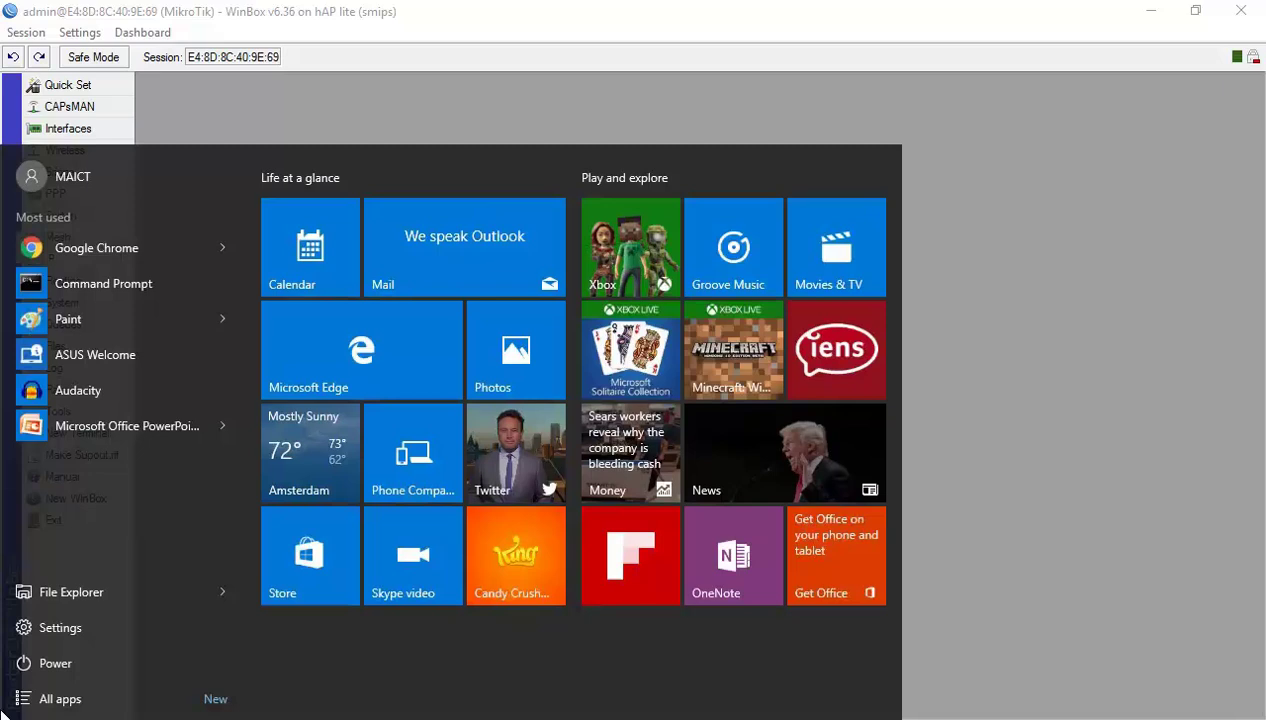
pyautogui.click(68, 246)
pyautogui.write('ping goog')
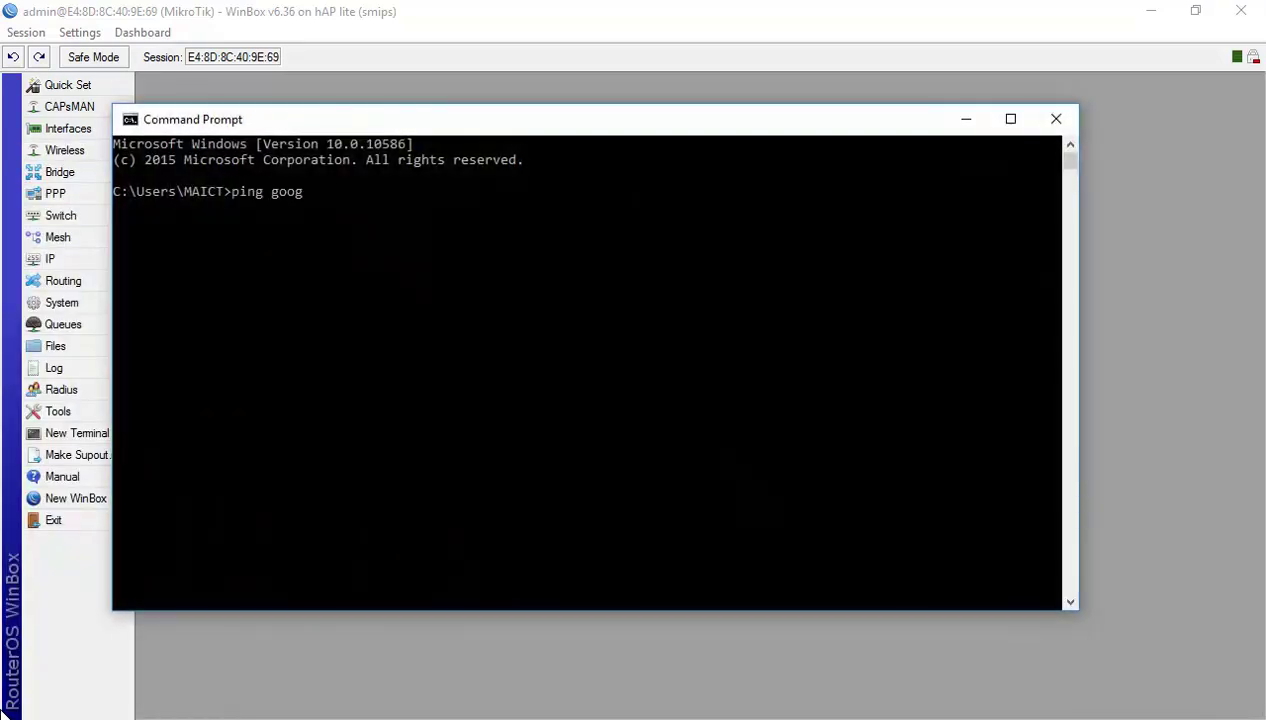
pyautogui.write('le.com')
pyautogui.press('Return')
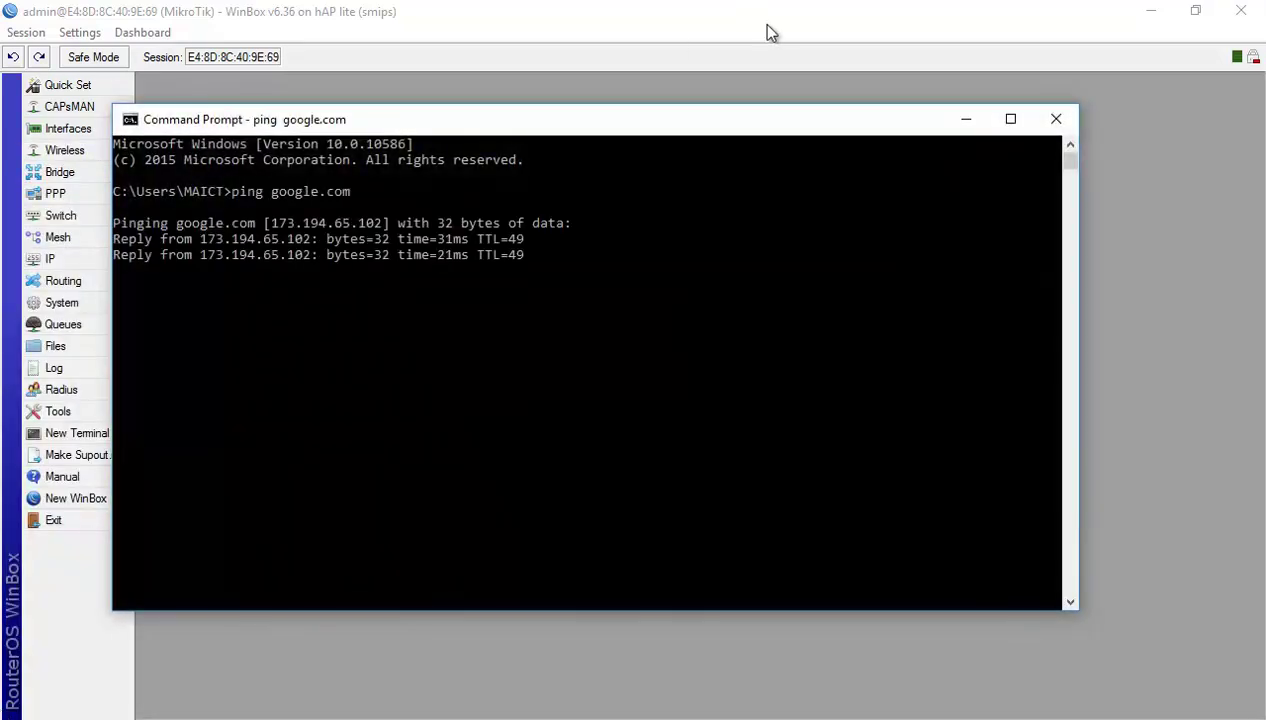
# - Stop the ping, close Command Prompt and open the Network and Sharing Center
pyautogui.hotkey('ctrl', 'c')
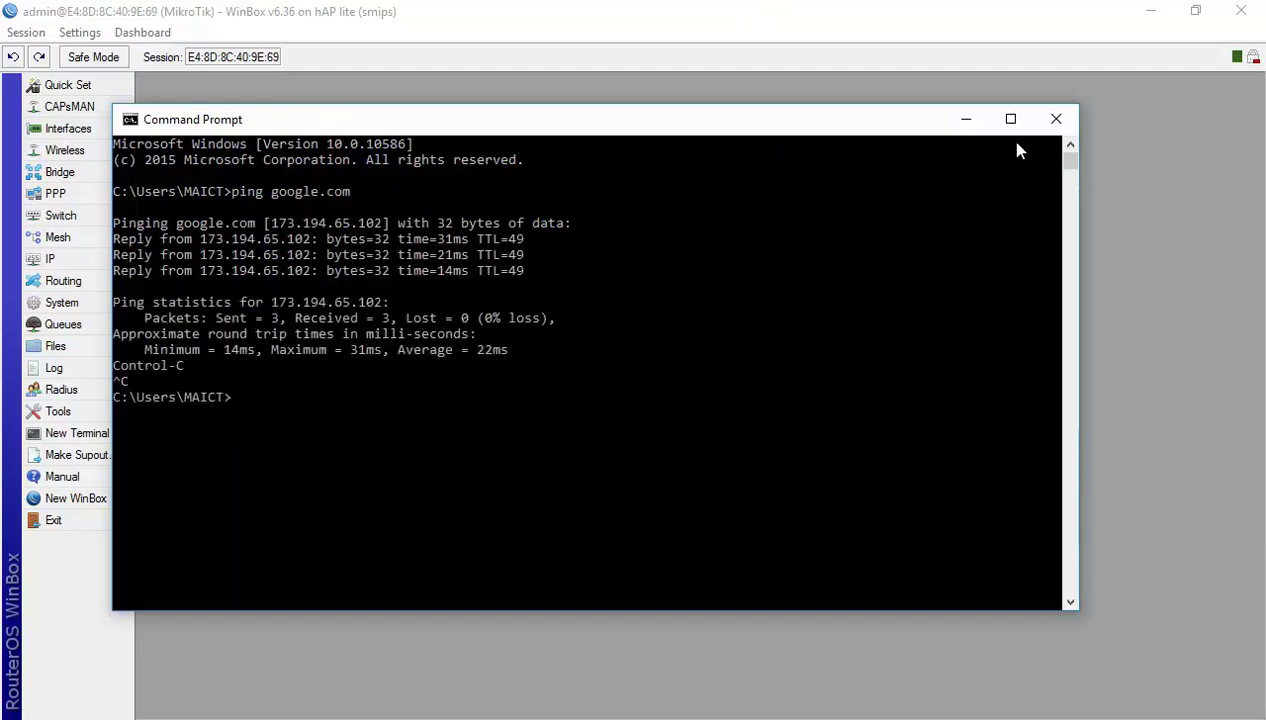
pyautogui.click(1056, 119)
pyautogui.click(1093, 719)
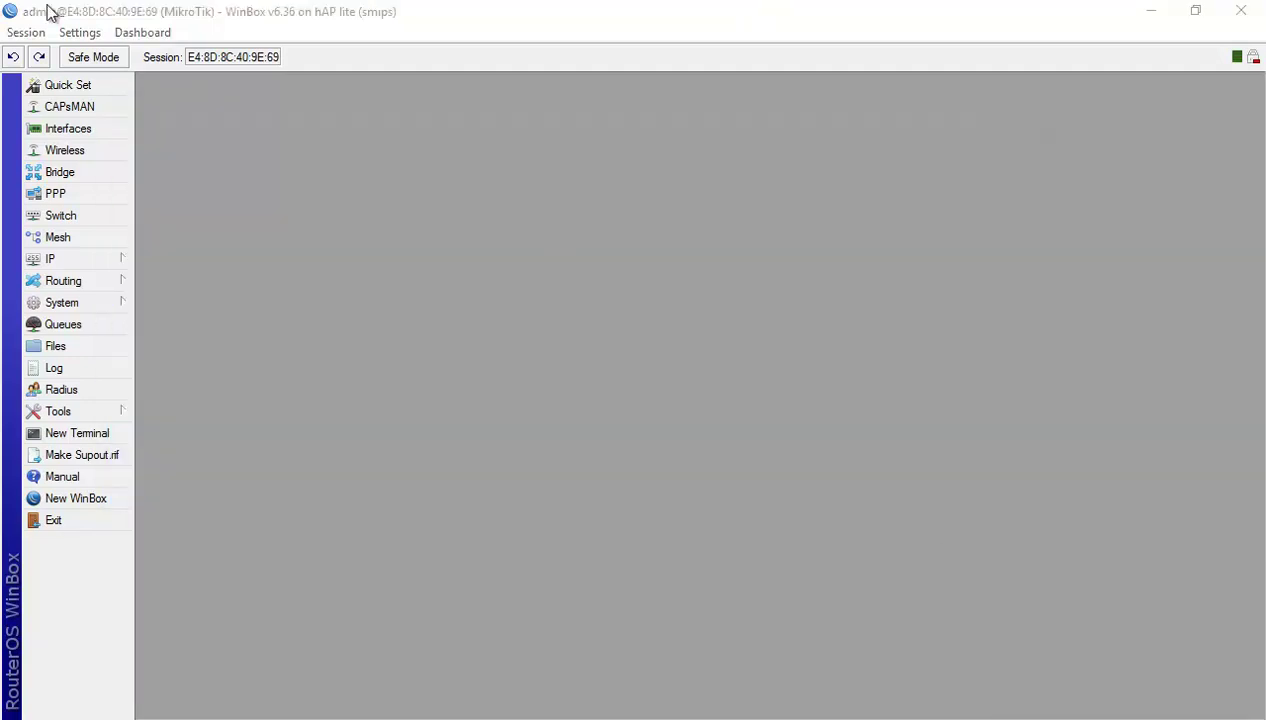
# - Enable Wireless Network Connection and disable Local Area Connection so the PC joins Lab2test 2
pyautogui.click(345, 200)
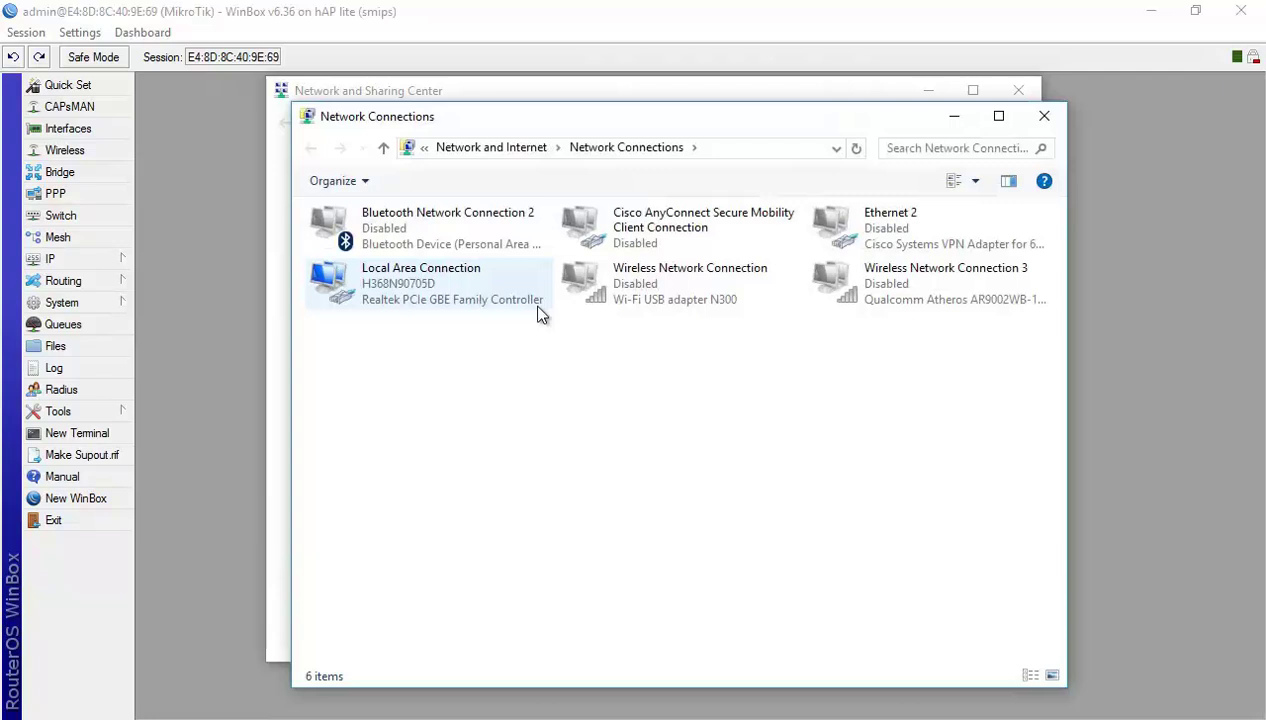
pyautogui.rightClick(646, 285)
pyautogui.click(641, 296)
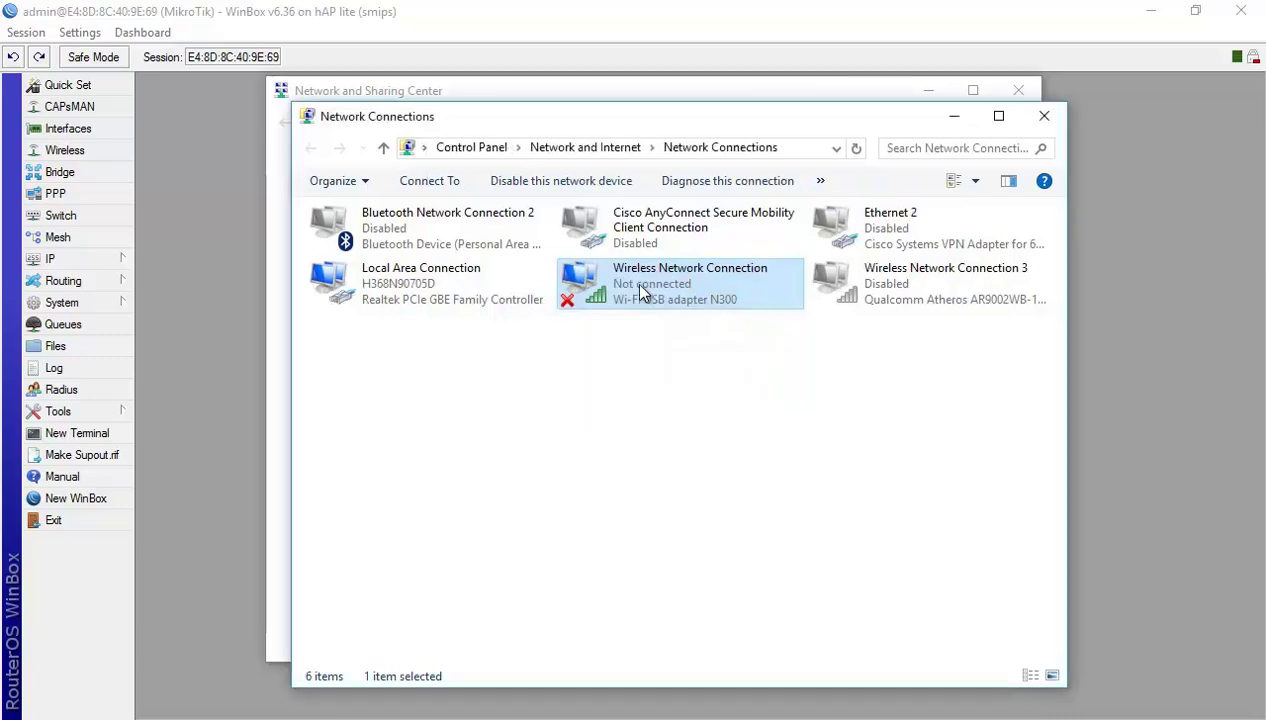
pyautogui.rightClick(450, 270)
pyautogui.click(433, 285)
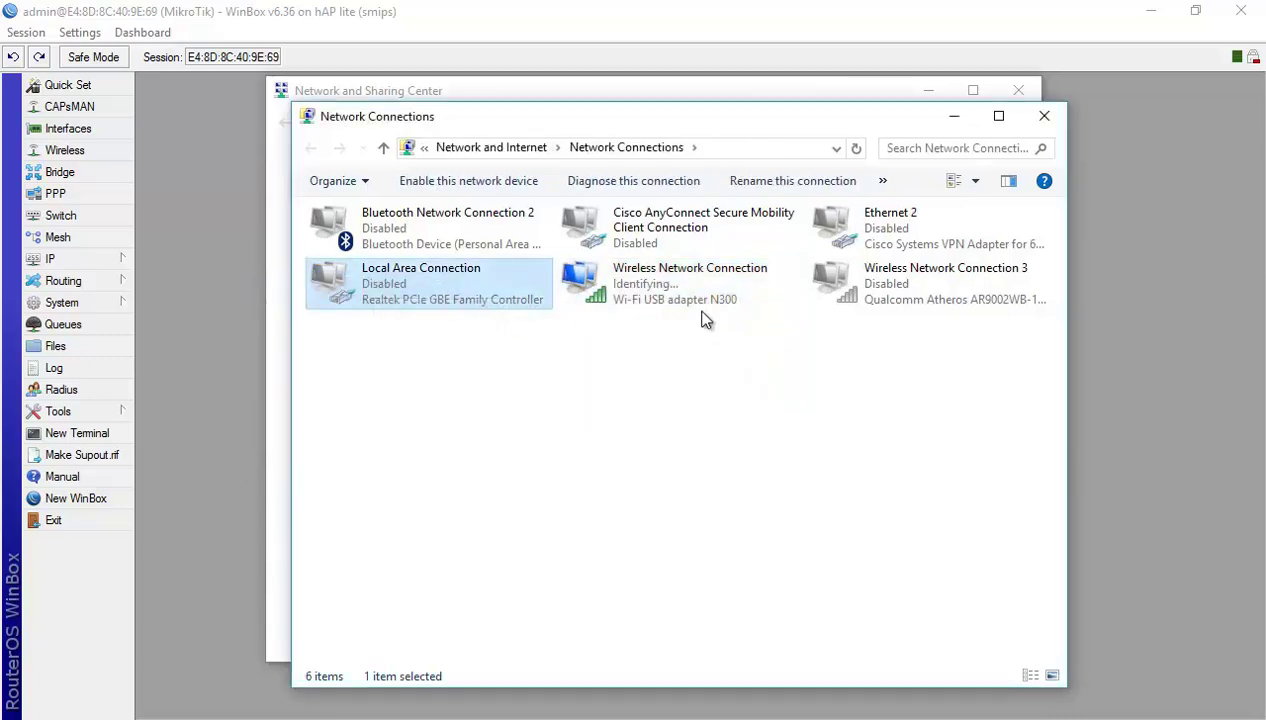
pyautogui.rightClick(682, 286)
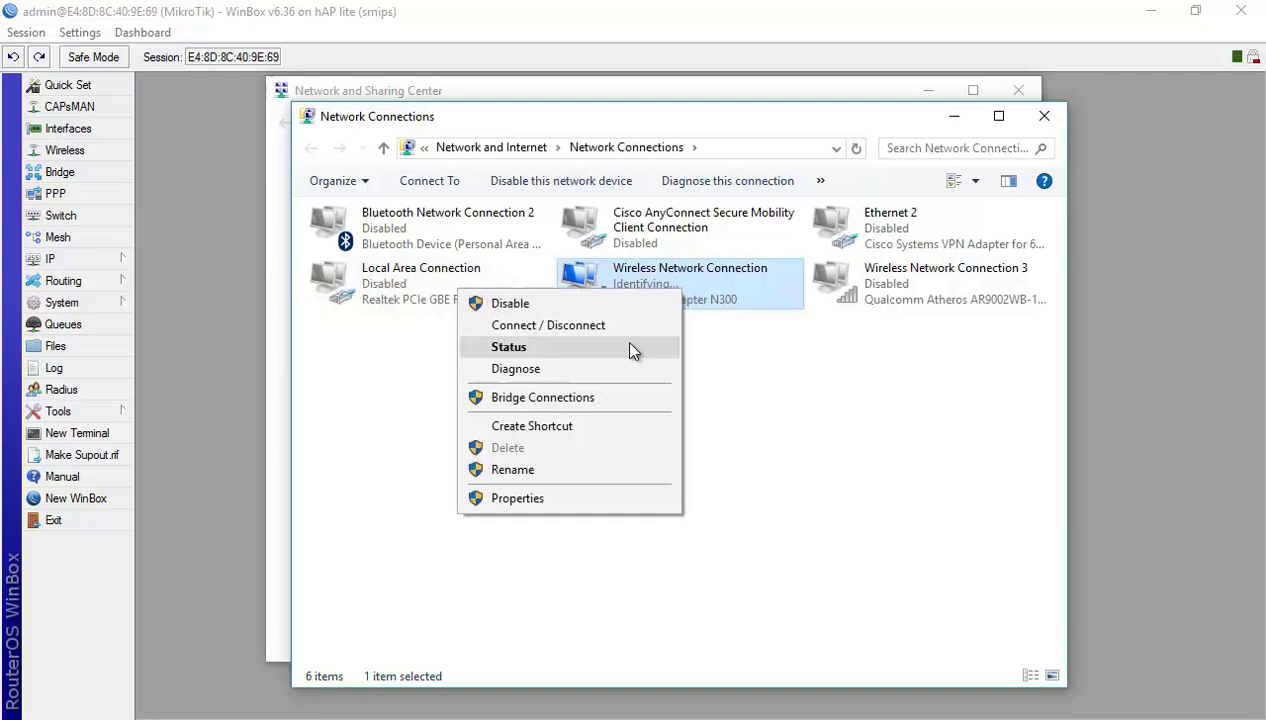
pyautogui.click(850, 399)
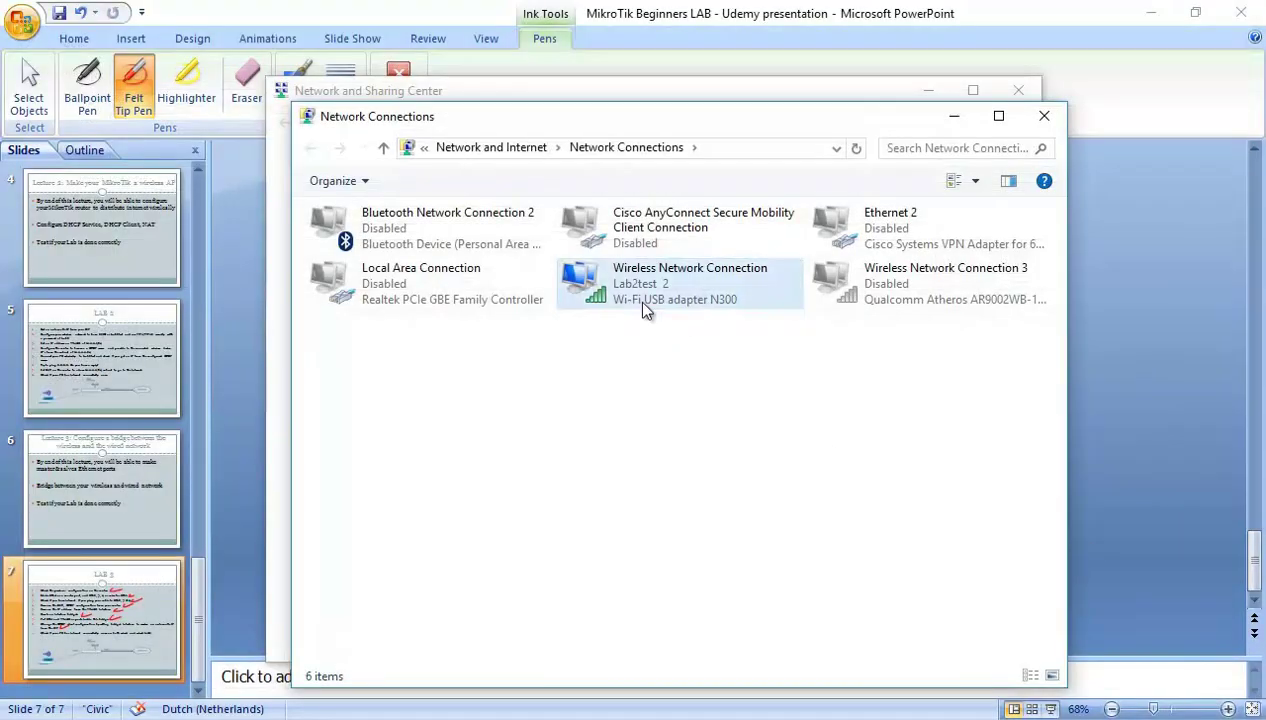
# - Ping google.com and 8.8.8.8 over the wireless link, then close Command Prompt
pyautogui.click(633, 296)
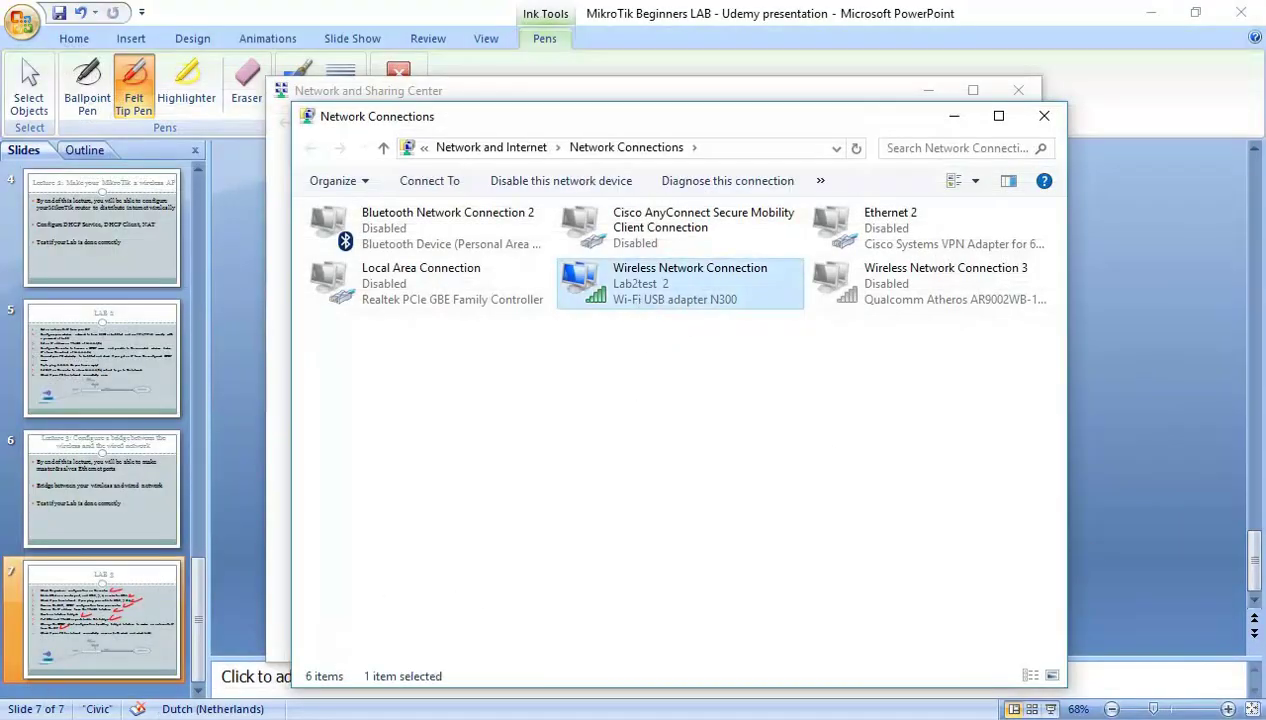
pyautogui.press('super')
pyautogui.press('super')
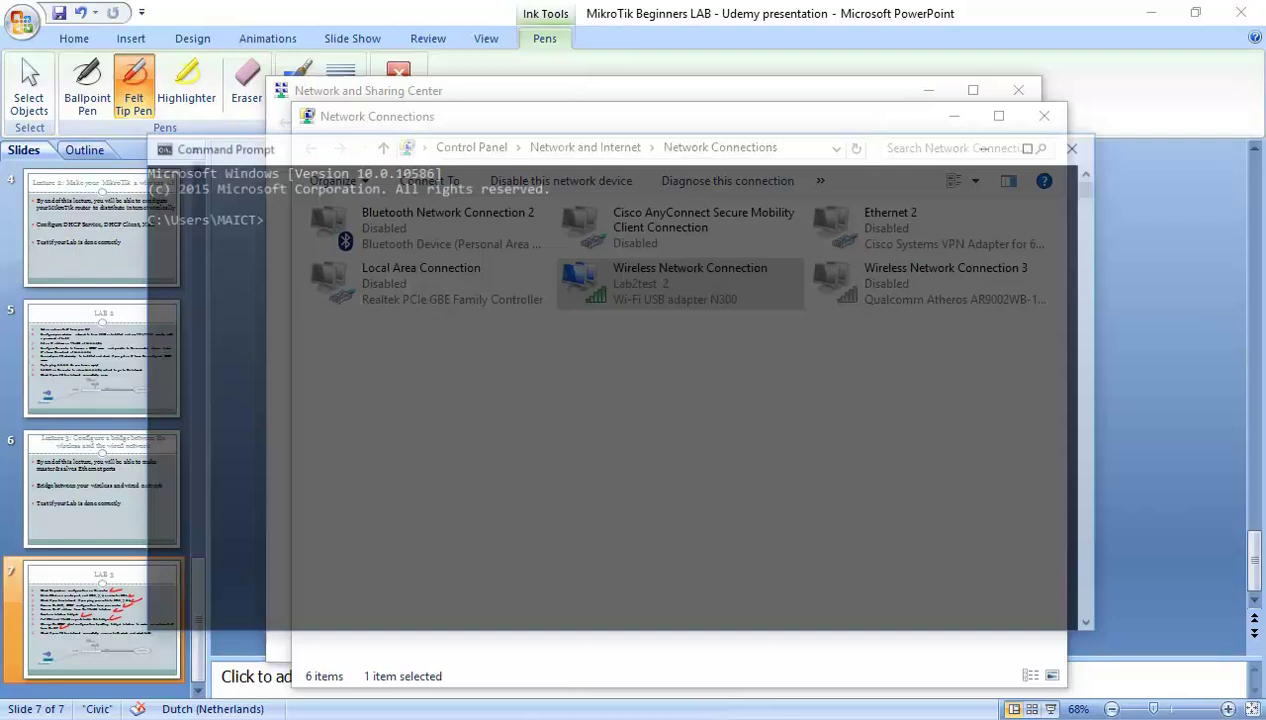
pyautogui.write('ping goog')
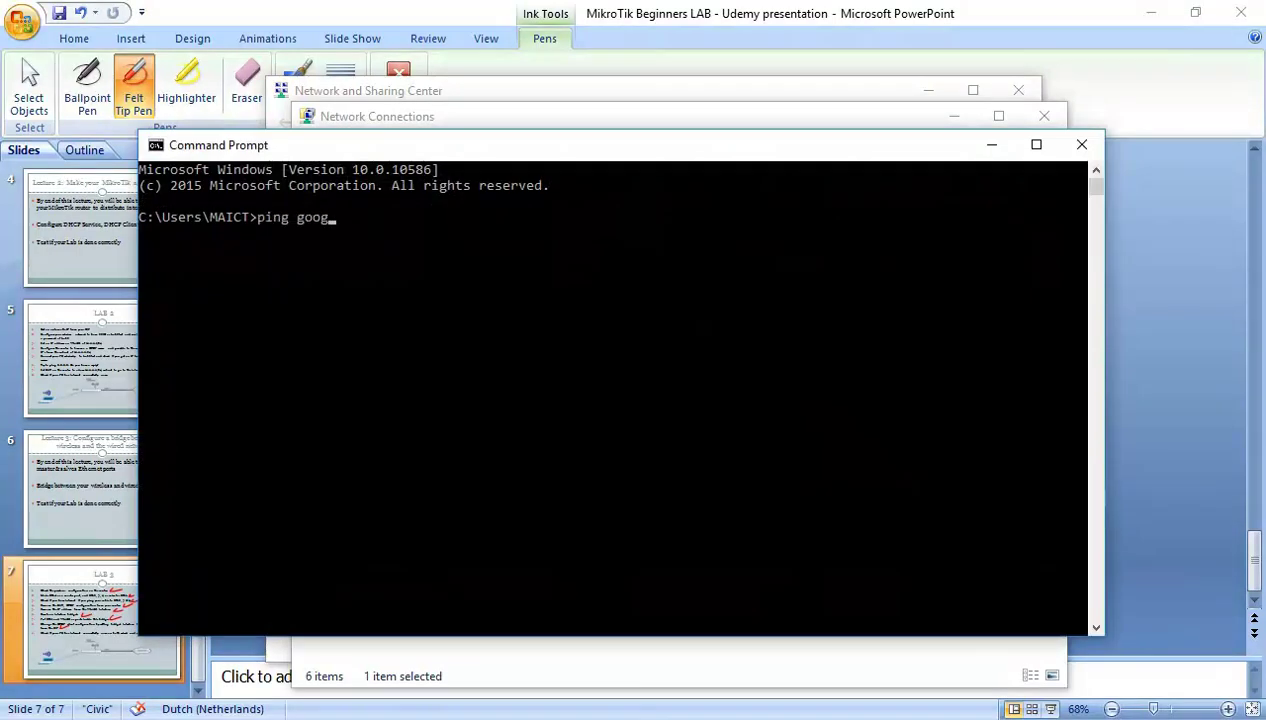
pyautogui.write('le.com -')
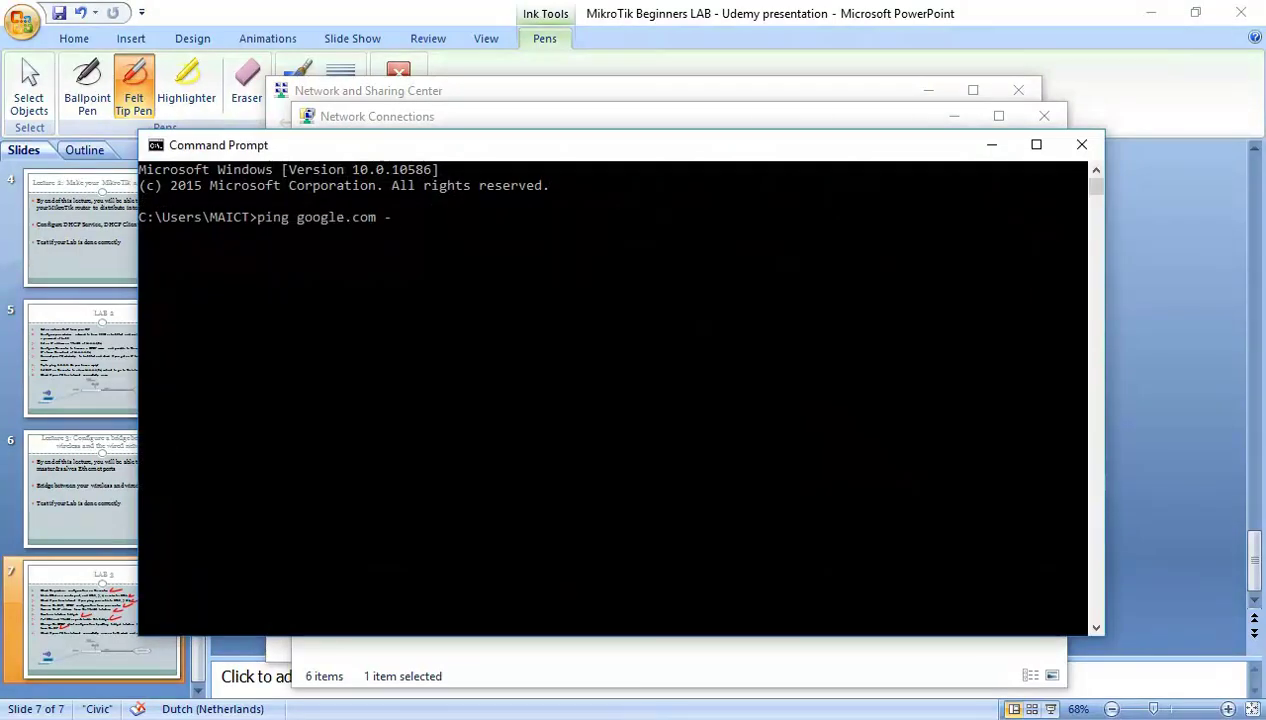
pyautogui.press('BackSpace')
pyautogui.press('BackSpace')
pyautogui.press('Return')
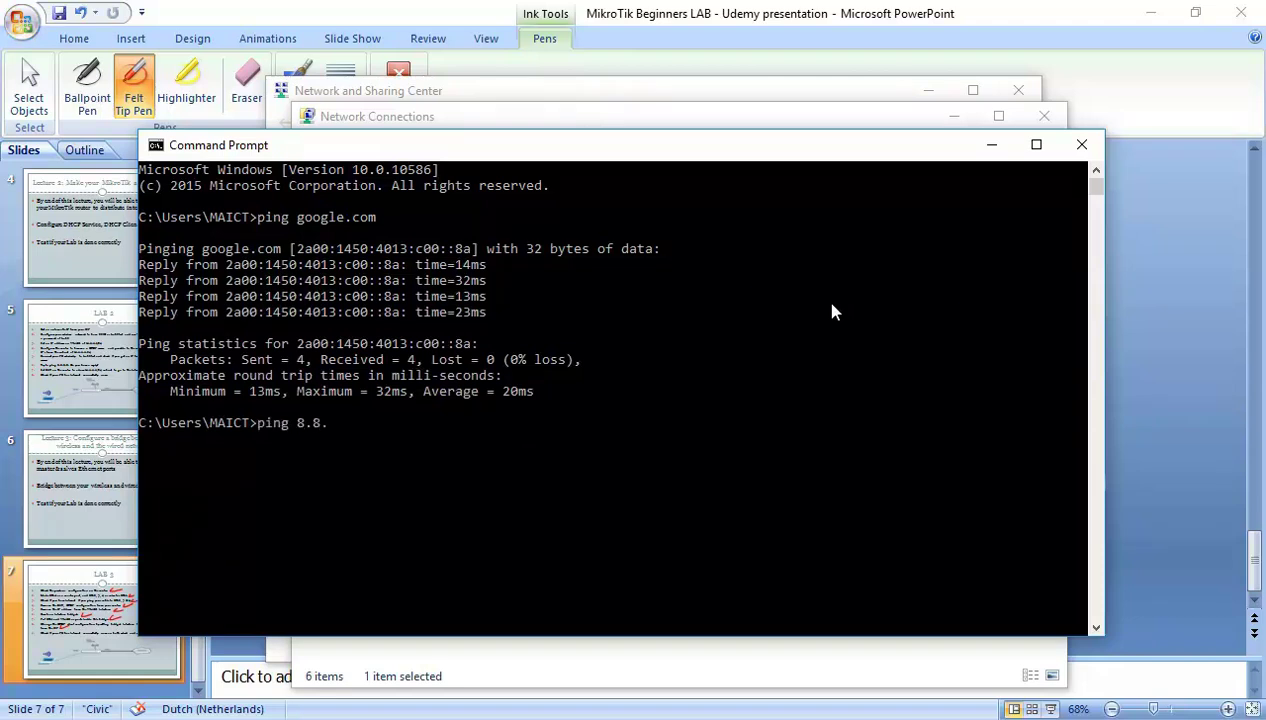
pyautogui.press('Return')
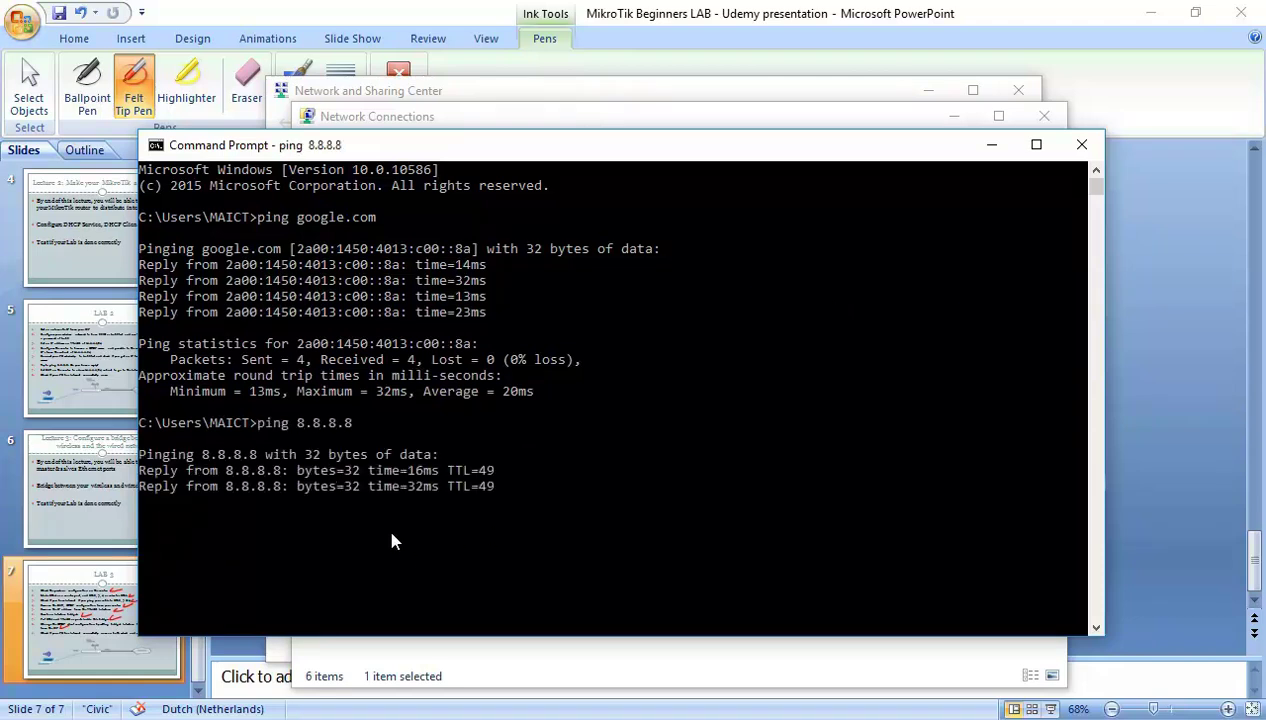
pyautogui.click(1081, 145)
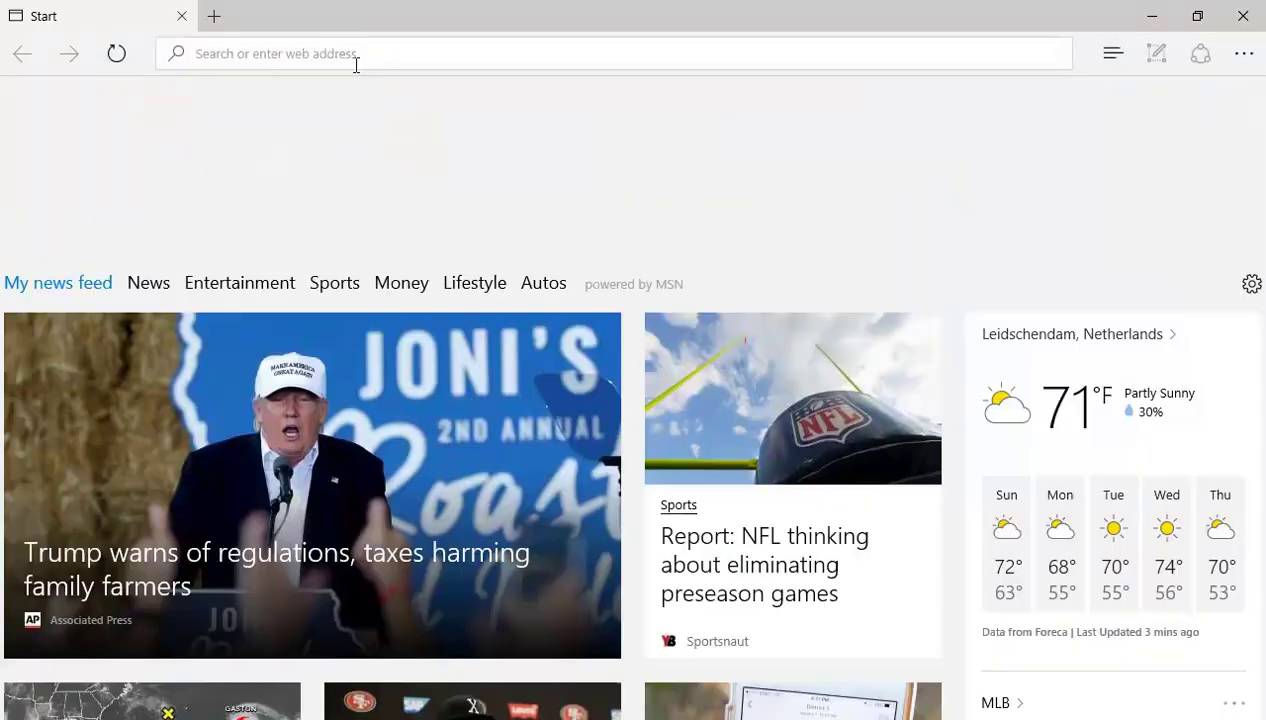
pyautogui.click(356, 62)
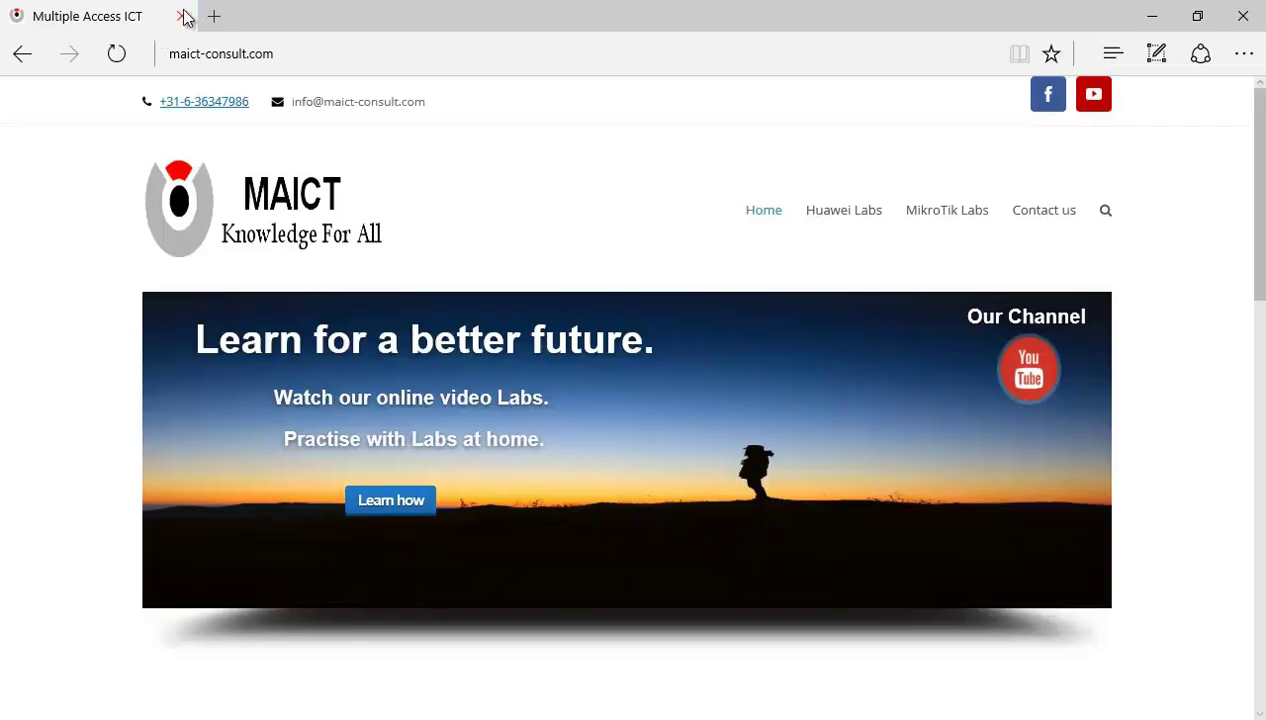
pyautogui.click(181, 16)
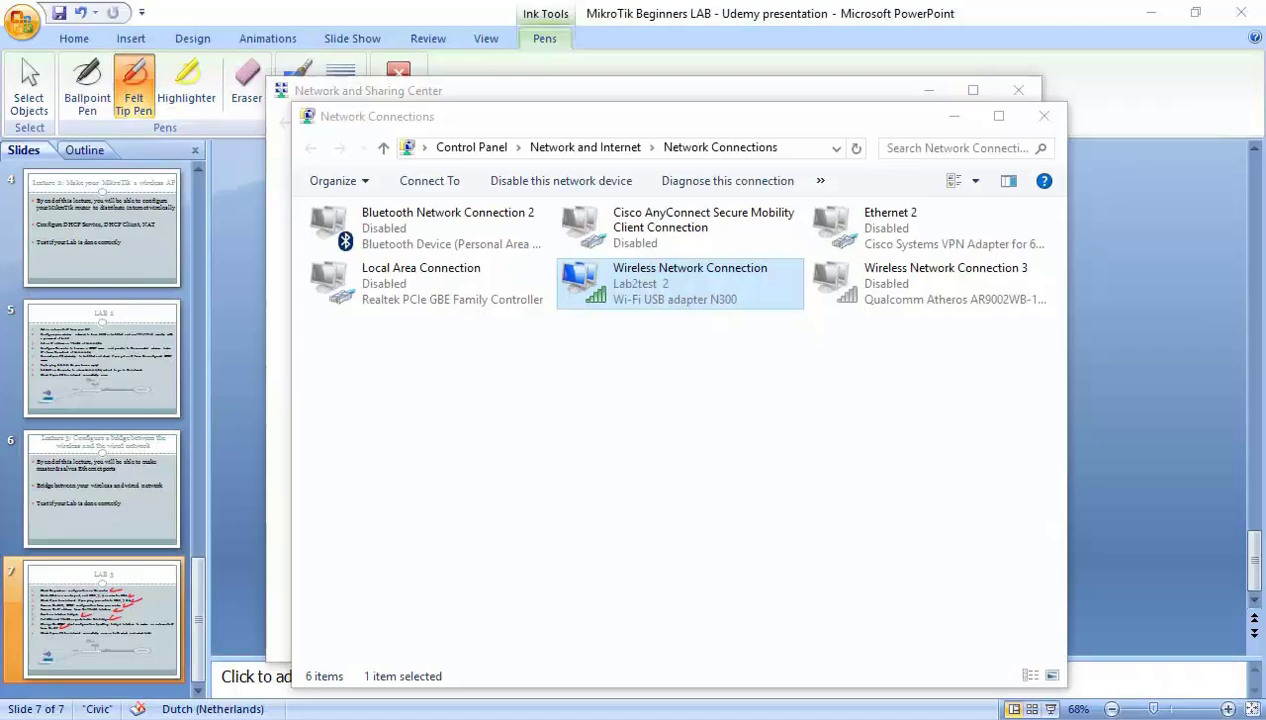
# - Run ipconfig in a new Command Prompt to check the wireless adapter's address, 192.168.2.11
pyautogui.press('super')
pyautogui.write('cmd')
pyautogui.press('Return')
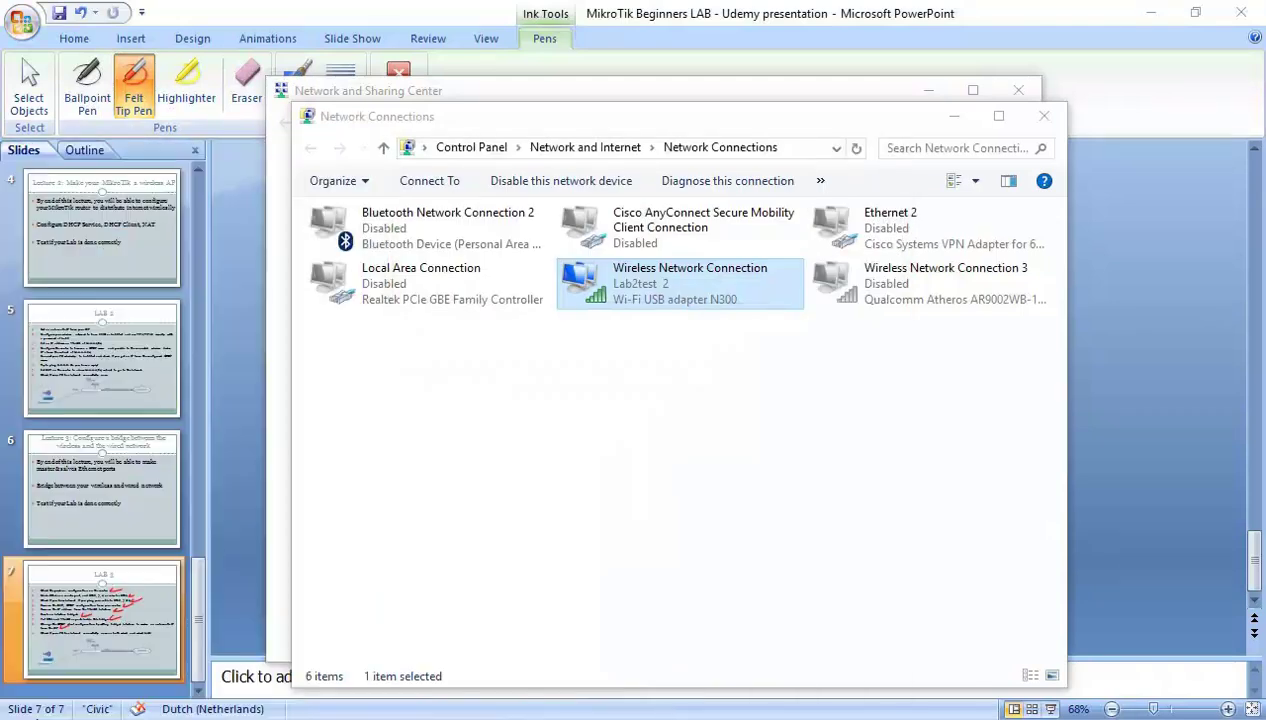
pyautogui.write('ipconfig')
pyautogui.press('Return')
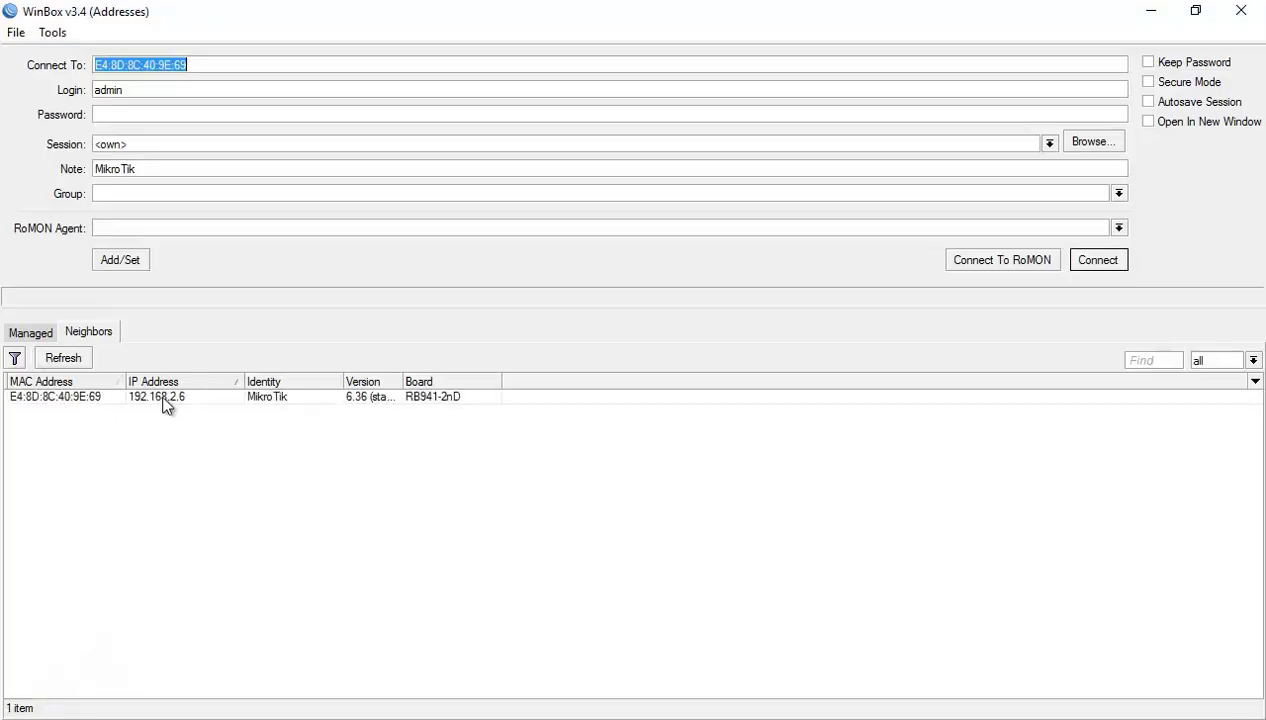
# - In WinBox Neighbors, pick the MikroTik router at 192.168.2.6 as the Connect To target
pyautogui.click(167, 403)
pyautogui.click(174, 409)
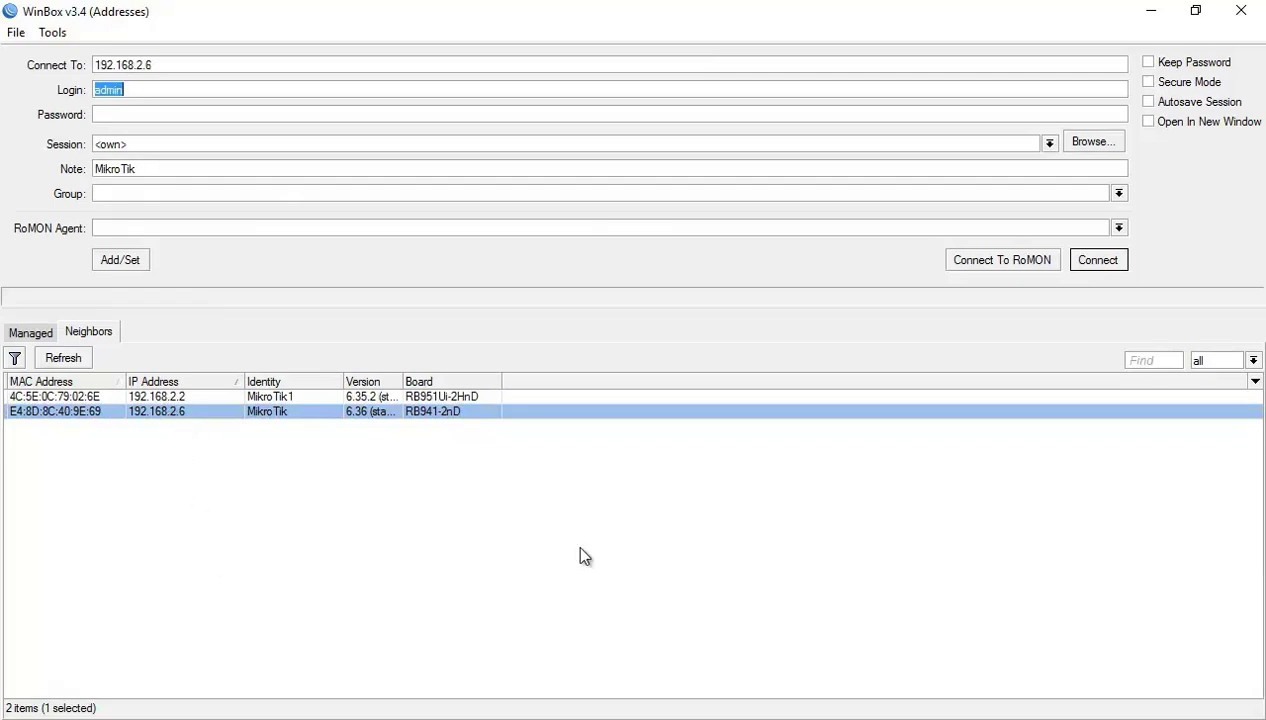
pyautogui.click(394, 718)
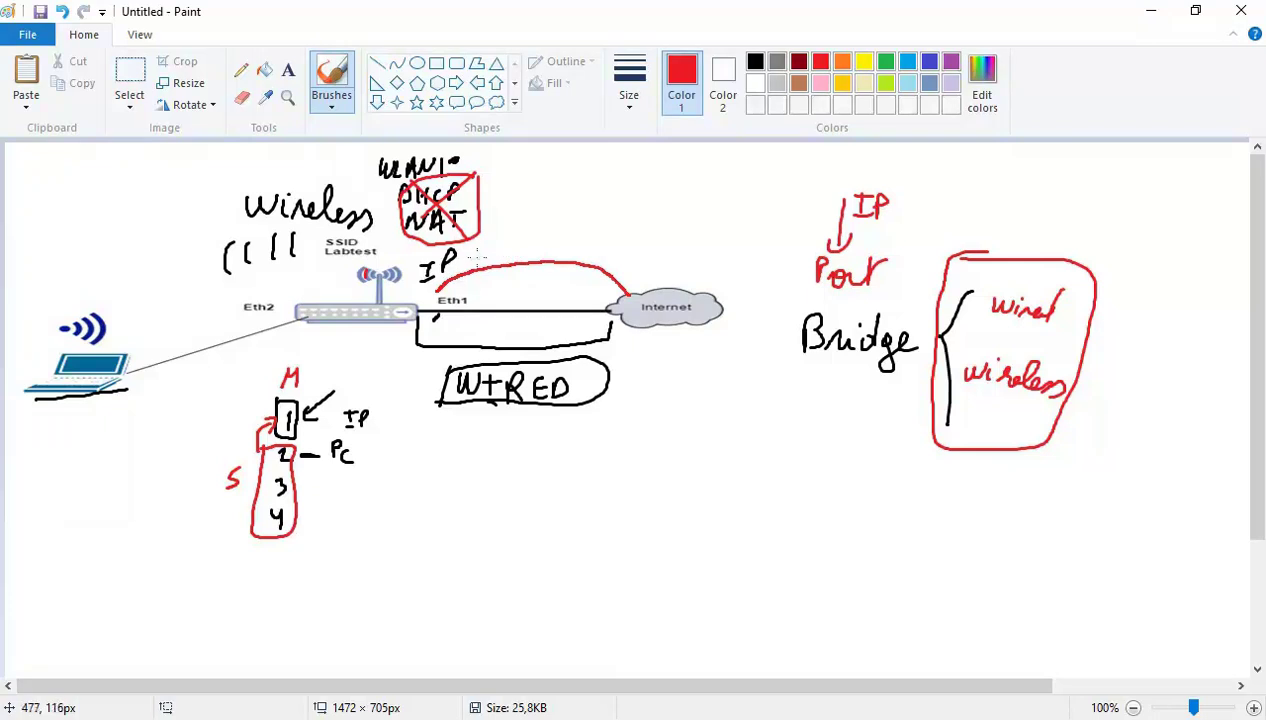
# - Add red notes: 2.6 by IP, 'Bridge' by DHCP/NAT, and an arc to the laptop labelled 2.11
pyautogui.moveTo(481, 258)
pyautogui.mouseDown()
pyautogui.moveTo(495, 250)
pyautogui.moveTo(486, 273)
pyautogui.mouseUp()
pyautogui.moveTo(500, 200)
pyautogui.mouseDown()
pyautogui.moveTo(508, 222)
pyautogui.moveTo(566, 218)
pyautogui.mouseUp()
pyautogui.moveTo(435, 286)
pyautogui.mouseDown()
pyautogui.moveTo(354, 259)
pyautogui.moveTo(296, 267)
pyautogui.moveTo(241, 280)
pyautogui.moveTo(146, 341)
pyautogui.mouseUp()
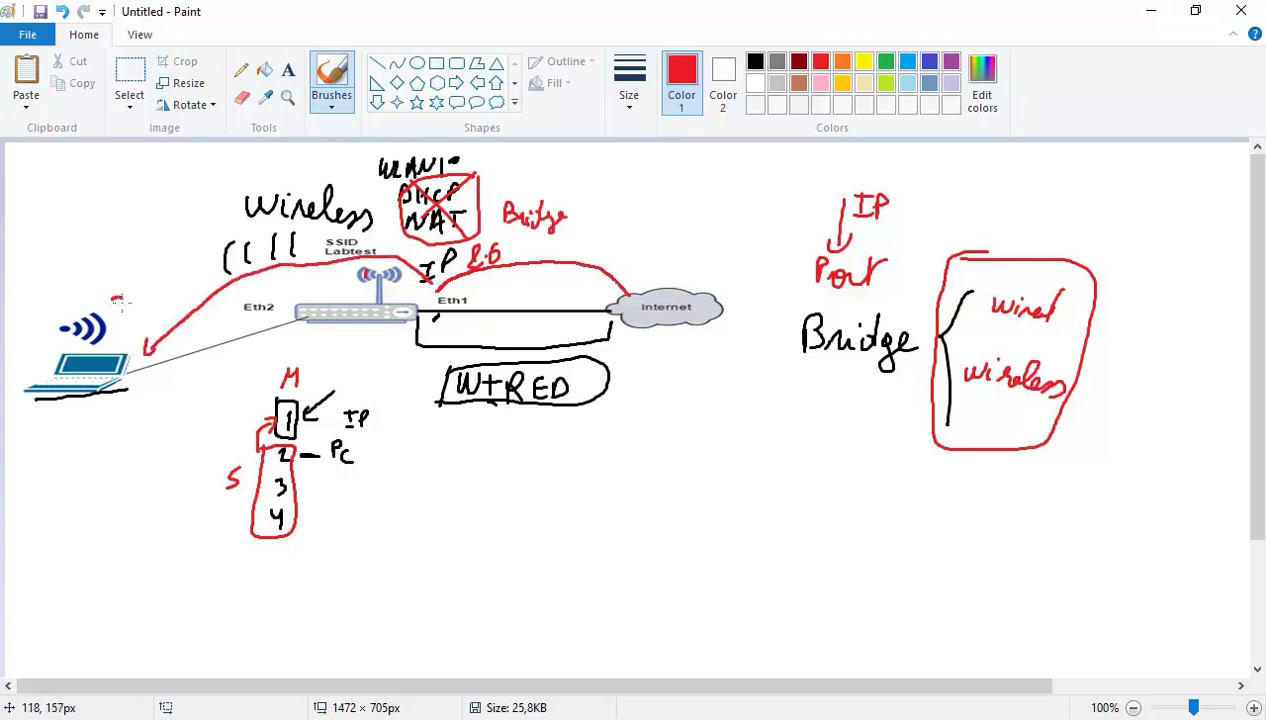
pyautogui.moveTo(151, 288); pyautogui.dragTo(149, 309)
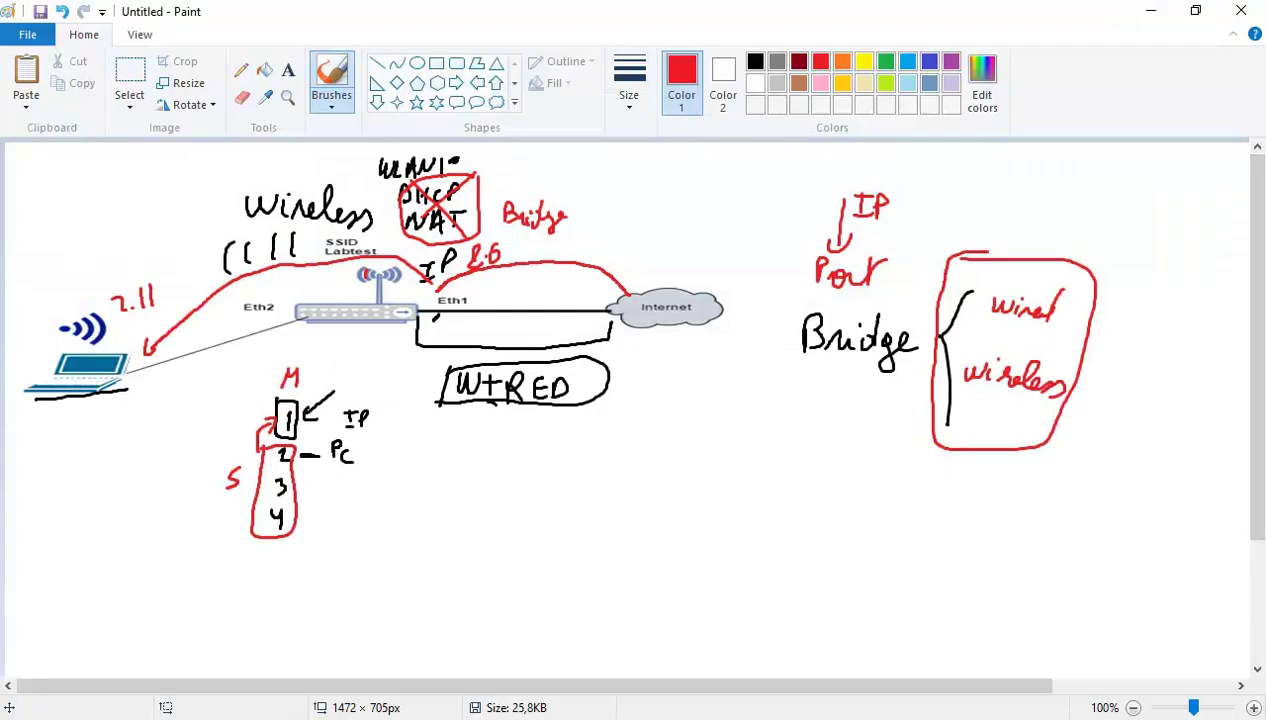
pyautogui.hotkey('alt', 'Tab')
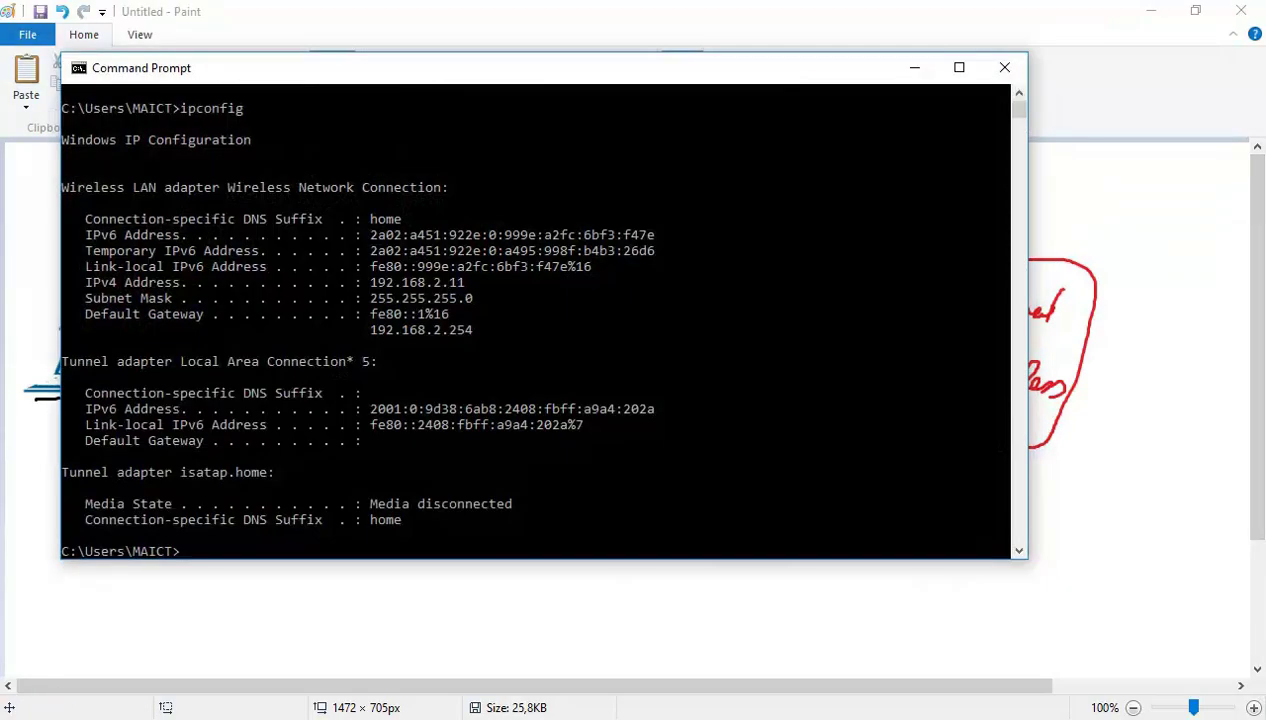
pyautogui.hotkey('alt', 'Tab')
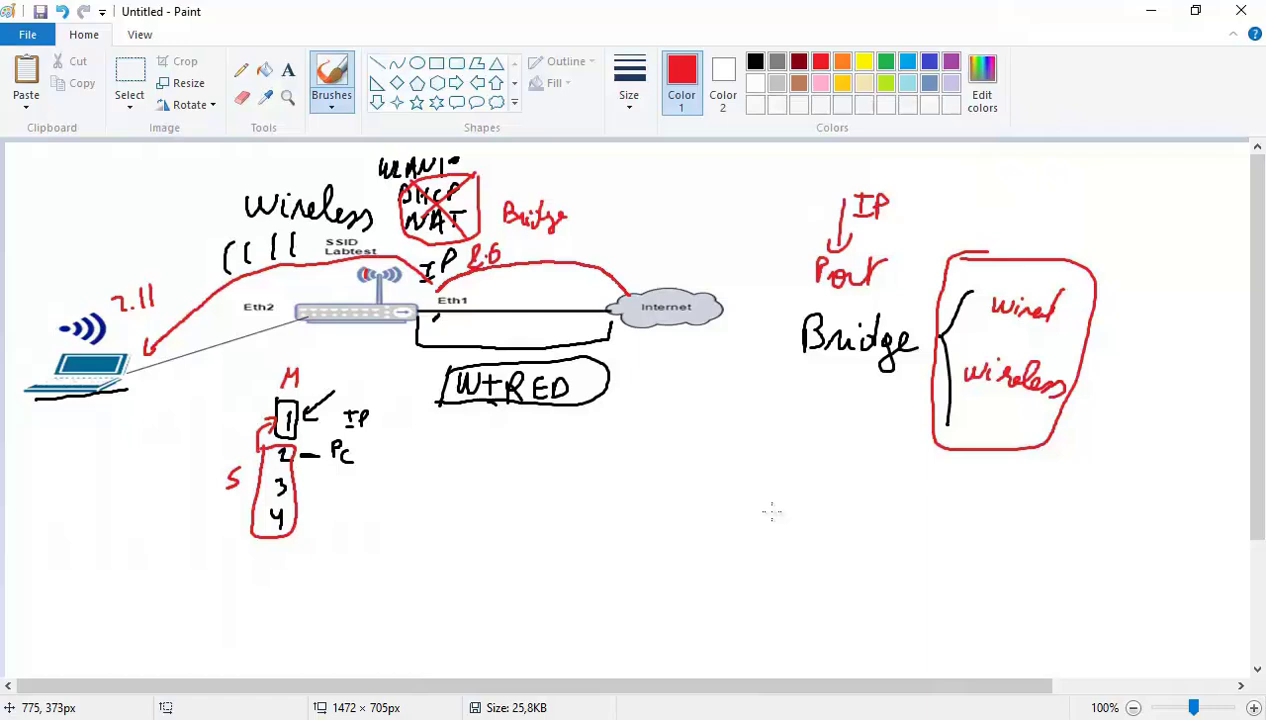